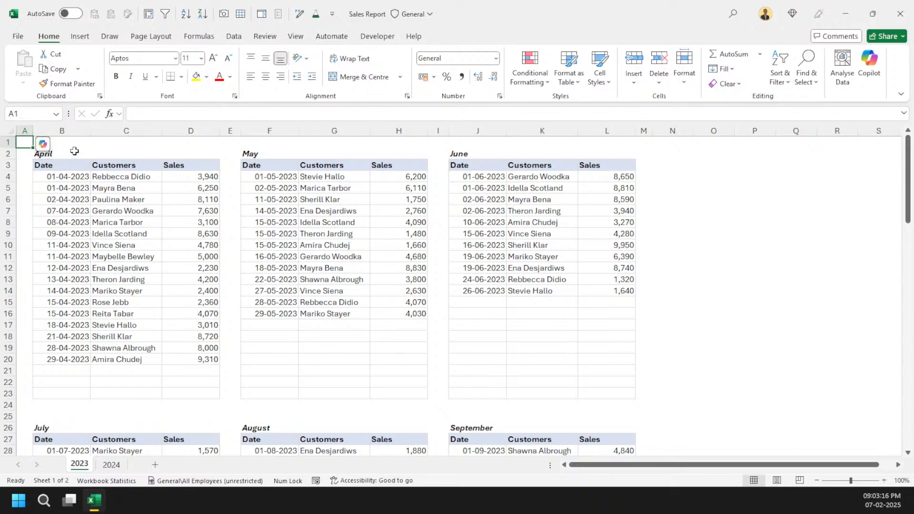
Step: Examine the monthly sales blocks on the 2023 sheet and compare their layout with the 2024 sheet
drag(74, 151, 612, 393)
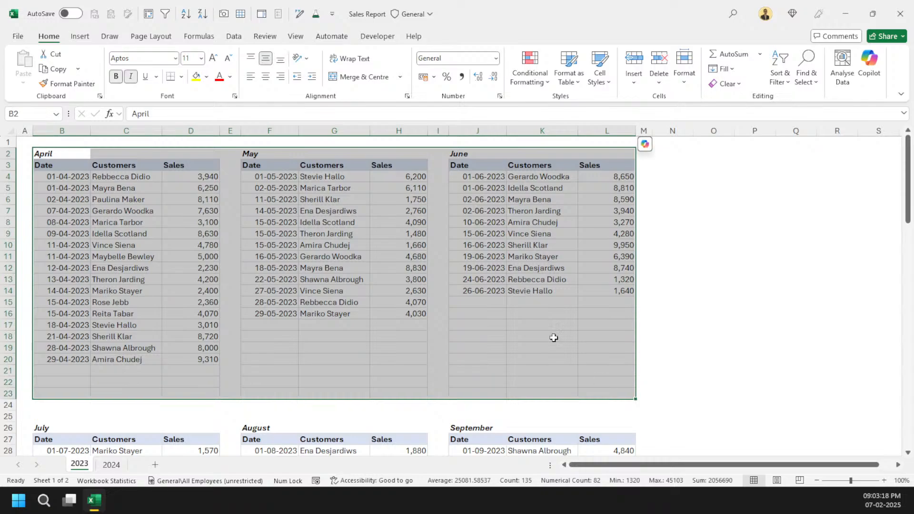
scroll(554, 337, down, 7)
drag(62, 187, 624, 384)
scroll(138, 343, down, 5)
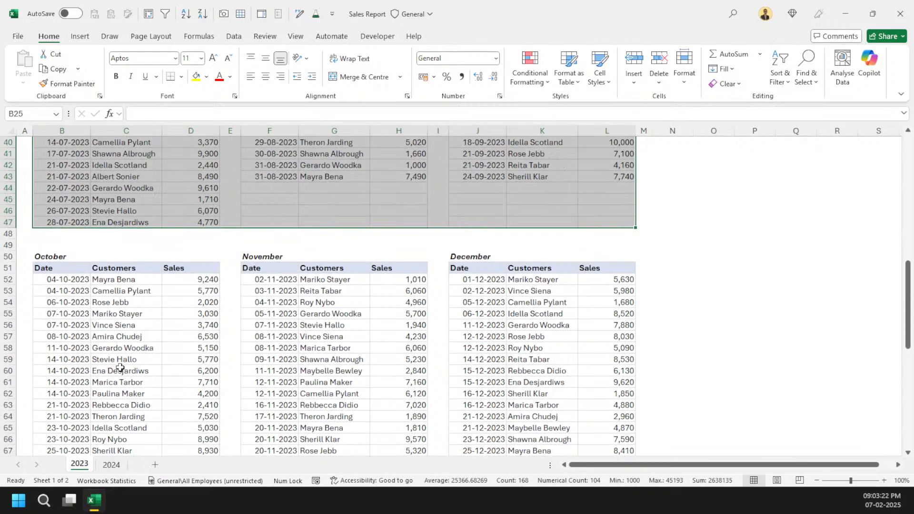
scroll(470, 326, up, 13)
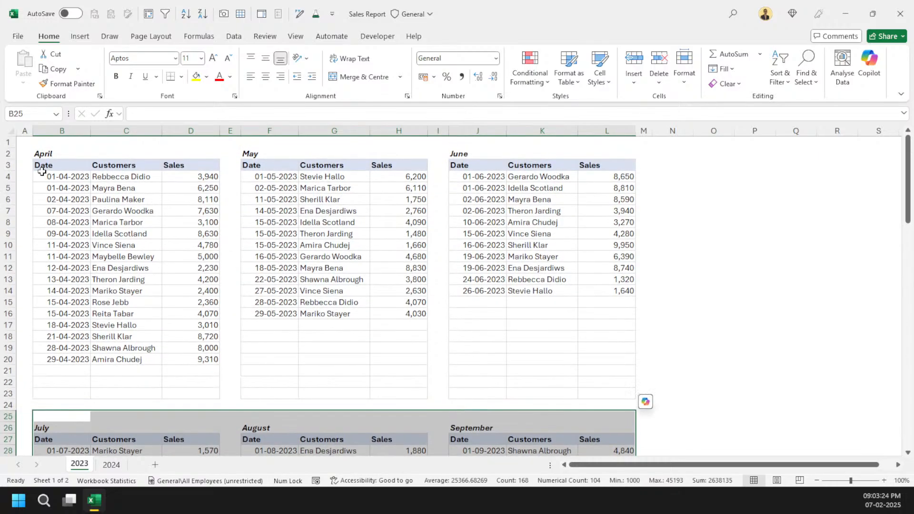
click(26, 142)
click(114, 464)
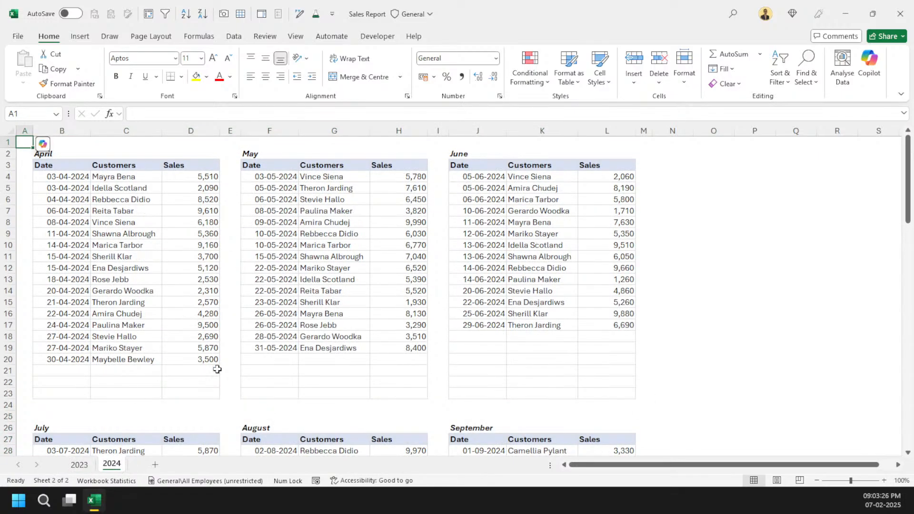
click(79, 464)
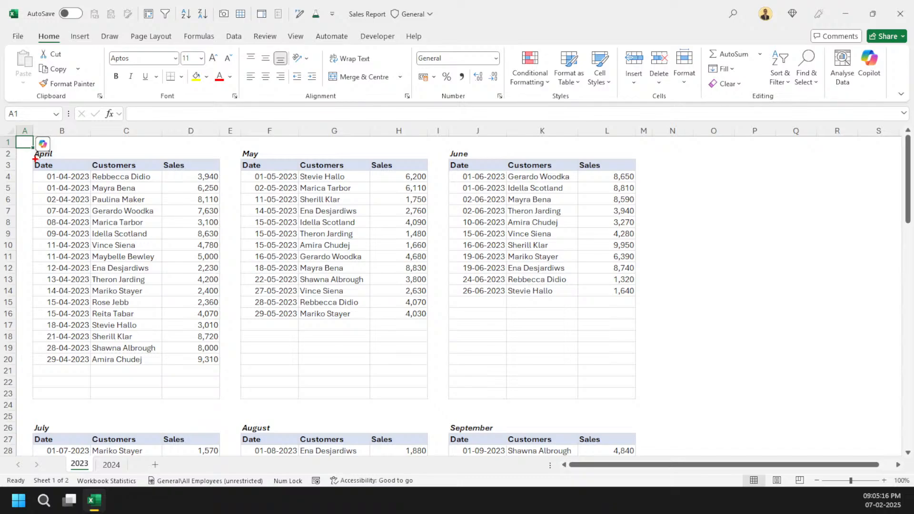
drag(56, 187, 90, 370)
drag(194, 157, 194, 135)
drag(225, 161, 233, 132)
mouse_move(269, 164)
mouse_down()
mouse_move(274, 144)
mouse_move(321, 129)
mouse_up()
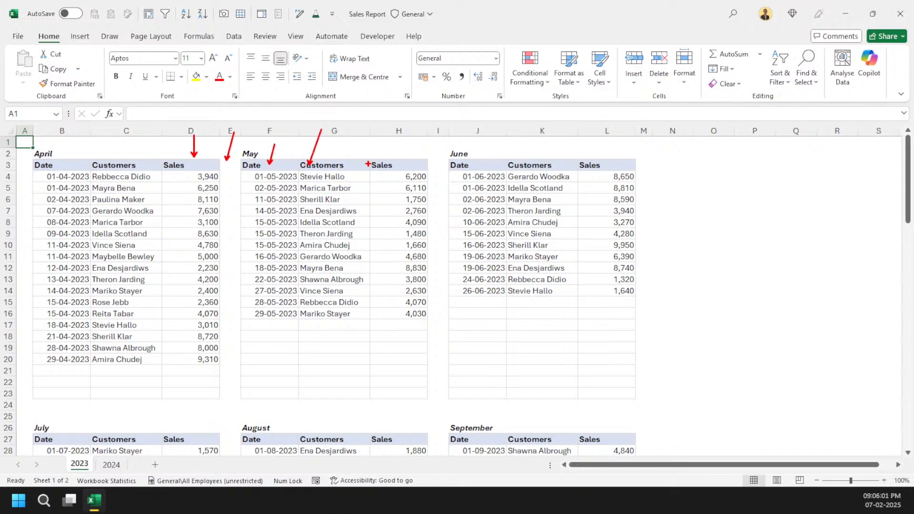
drag(382, 168, 385, 138)
key(Escape)
Step: Inspect the sales values, column headers and dates of the April block on the 2023 sheet
drag(177, 177, 198, 355)
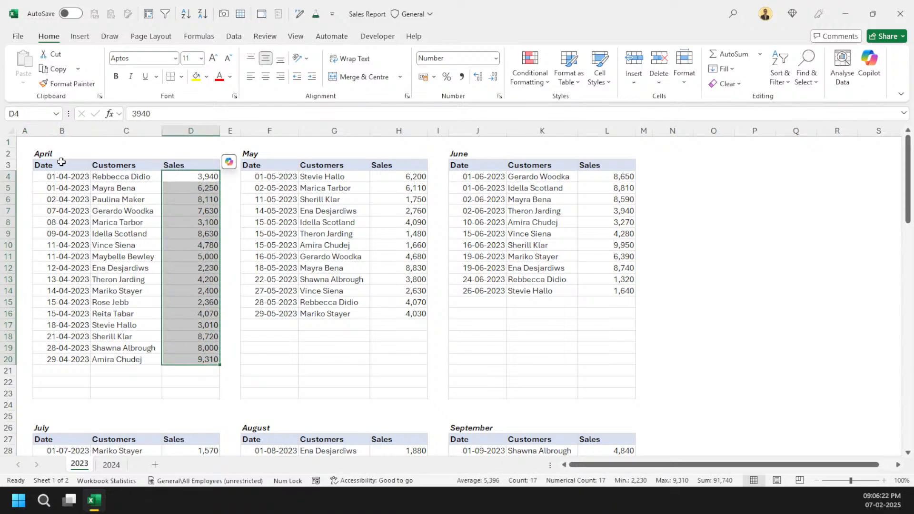
drag(61, 162, 202, 162)
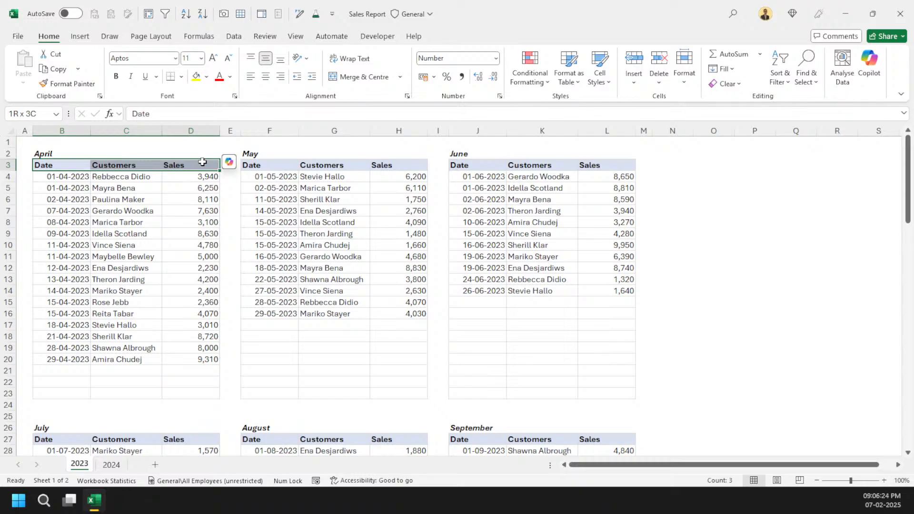
click(201, 165)
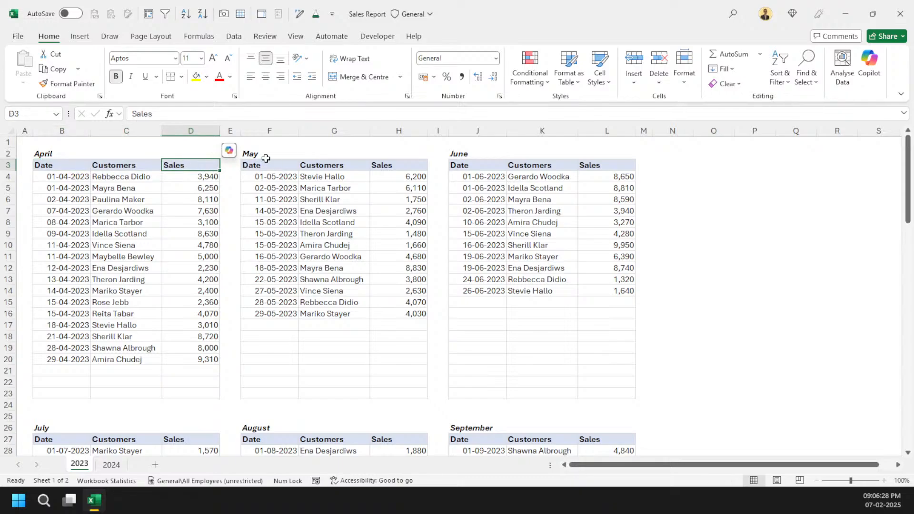
drag(61, 176, 57, 347)
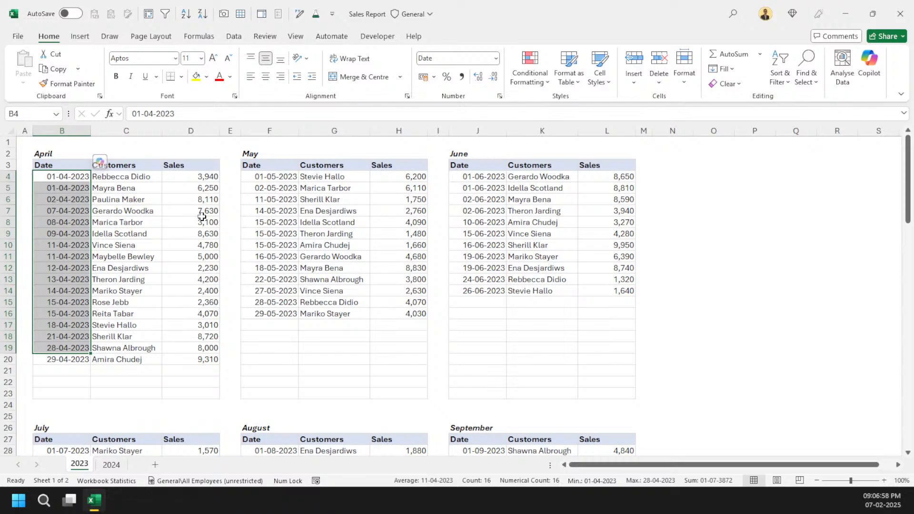
click(61, 199)
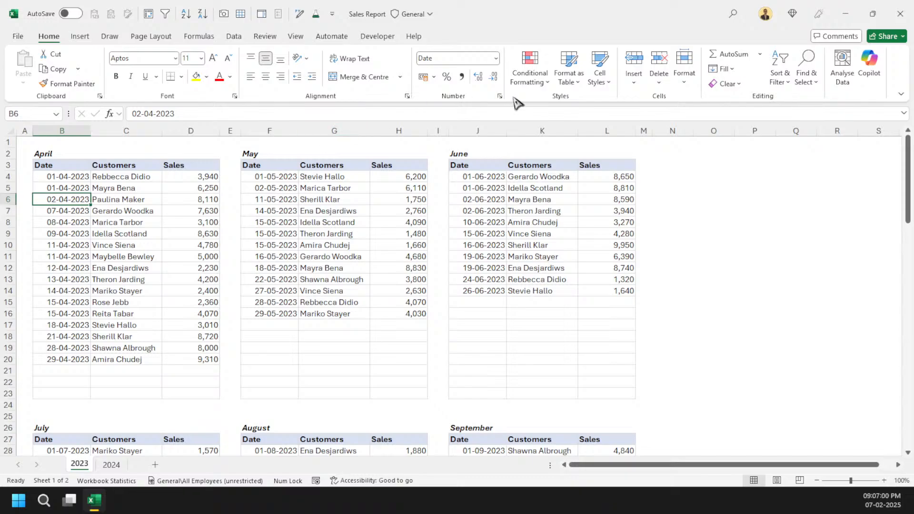
Step: Check that the 2024 sheet arranges its monthly blocks the same way as the 2023 sheet
scroll(523, 257, down, 3)
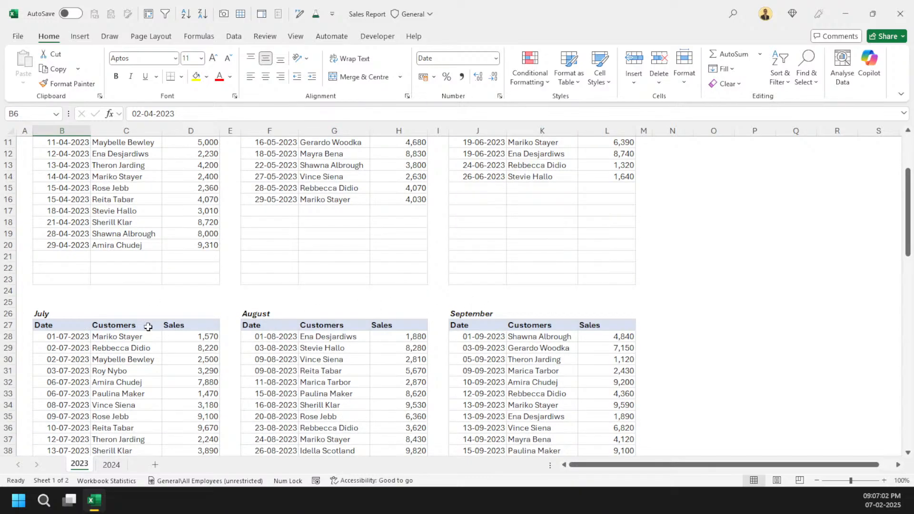
click(110, 466)
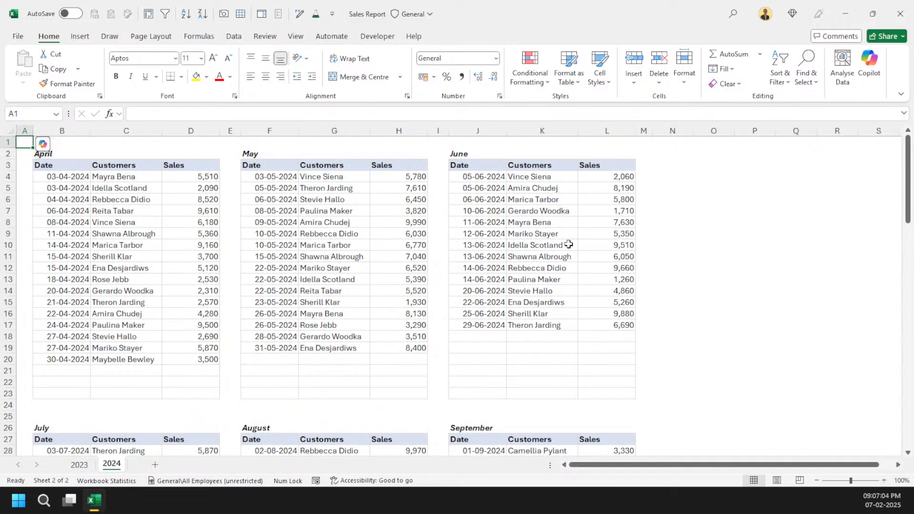
scroll(377, 327, down, 1)
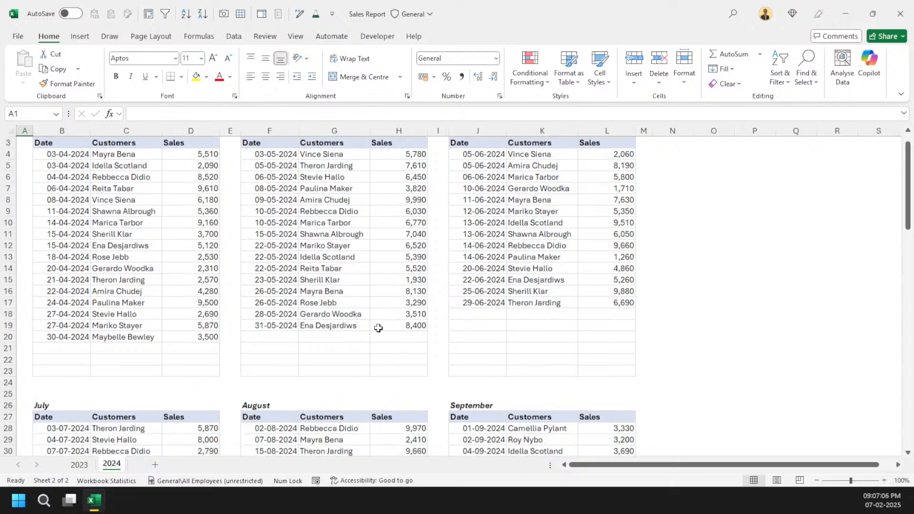
scroll(376, 328, up, 1)
click(80, 464)
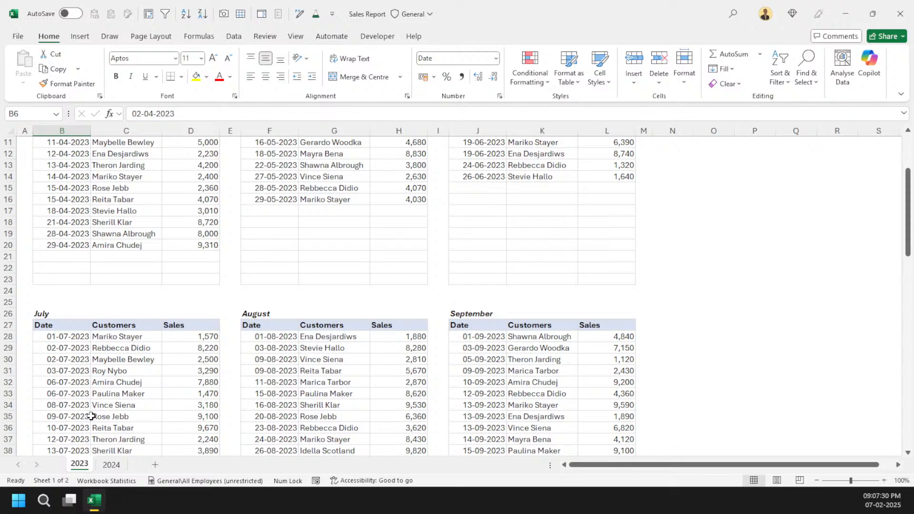
scroll(116, 409, up, 4)
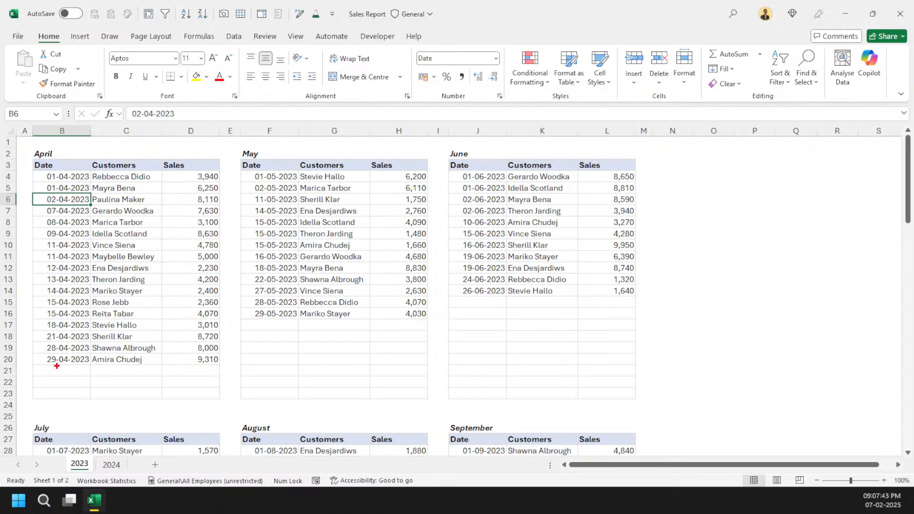
Step: Examine the date ranges of the April, July and October blocks on the 2023 sheet, including their spare rows
drag(78, 178, 82, 390)
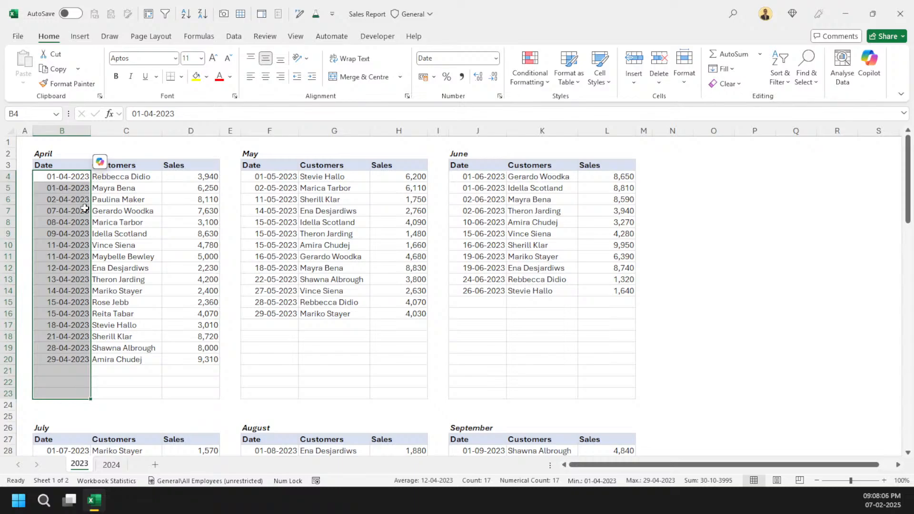
drag(80, 179, 80, 392)
drag(80, 392, 77, 387)
scroll(142, 360, down, 10)
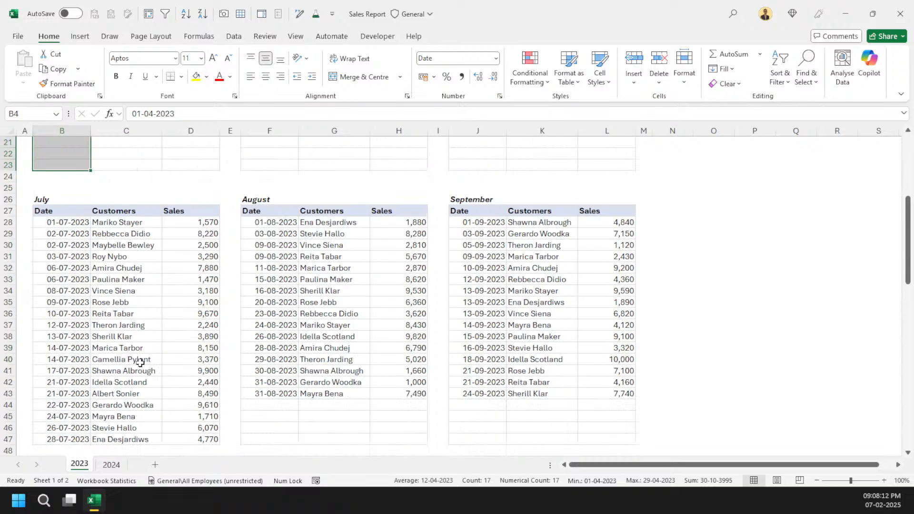
scroll(58, 158, up, 2)
drag(58, 165, 60, 383)
scroll(133, 312, down, 3)
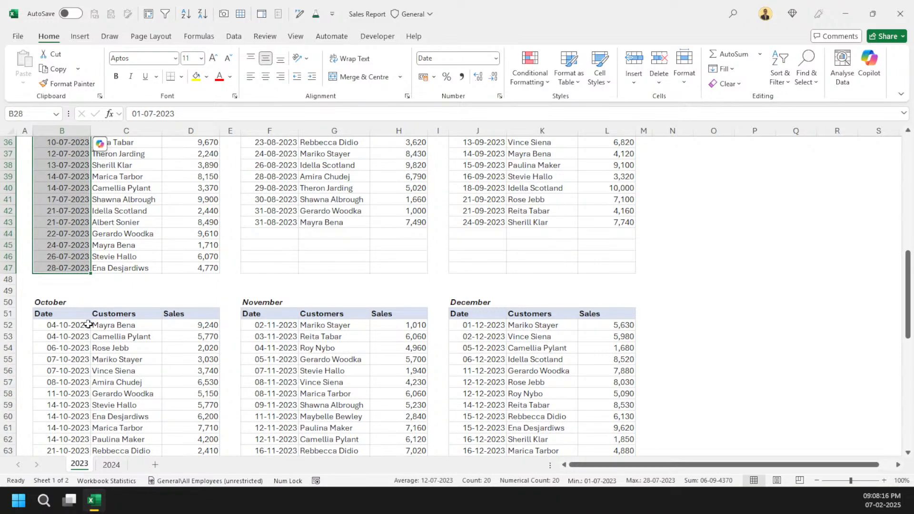
drag(82, 325, 88, 364)
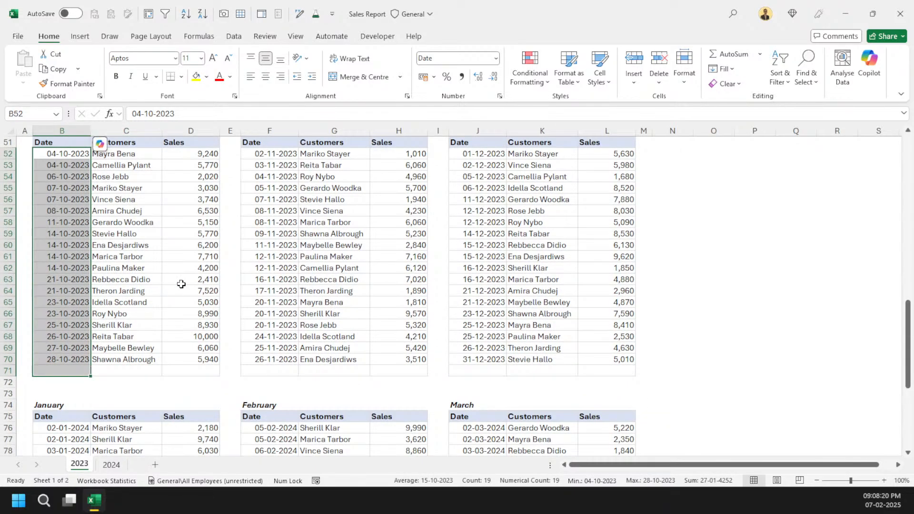
scroll(180, 284, up, 7)
scroll(468, 317, up, 10)
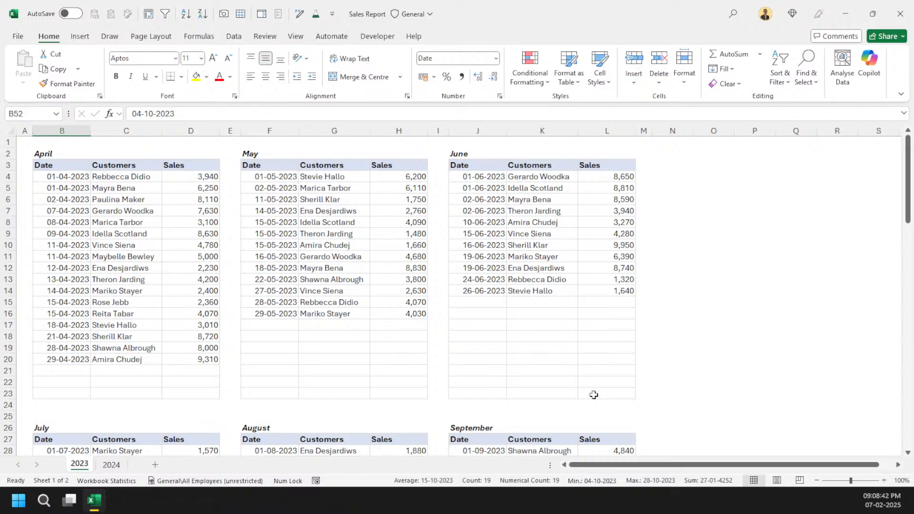
Step: Inspect the blank rows 24 and 25 and the blank columns E and I separating the monthly blocks
scroll(176, 295, down, 2)
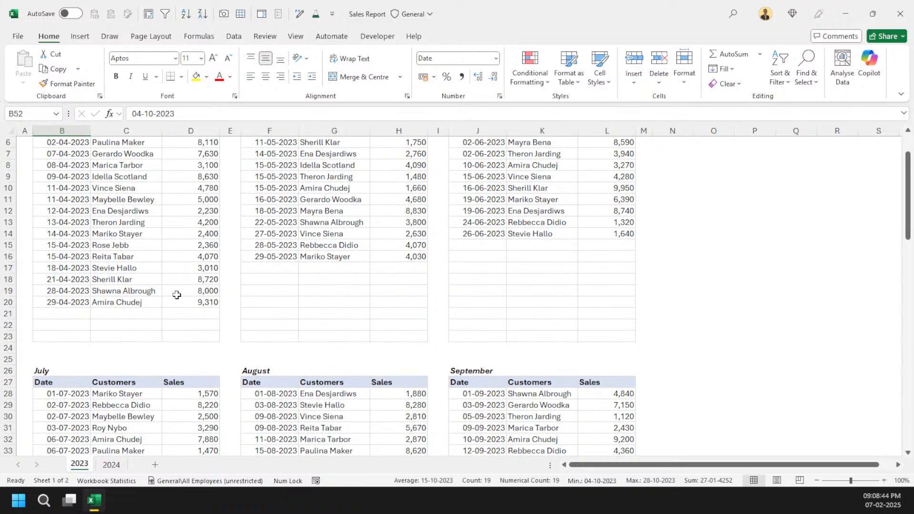
scroll(185, 219, down, 4)
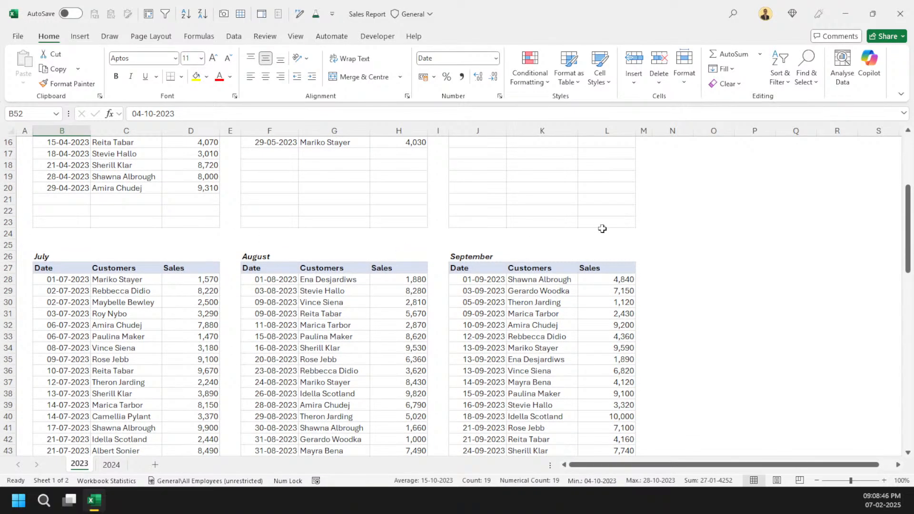
drag(631, 244, 66, 237)
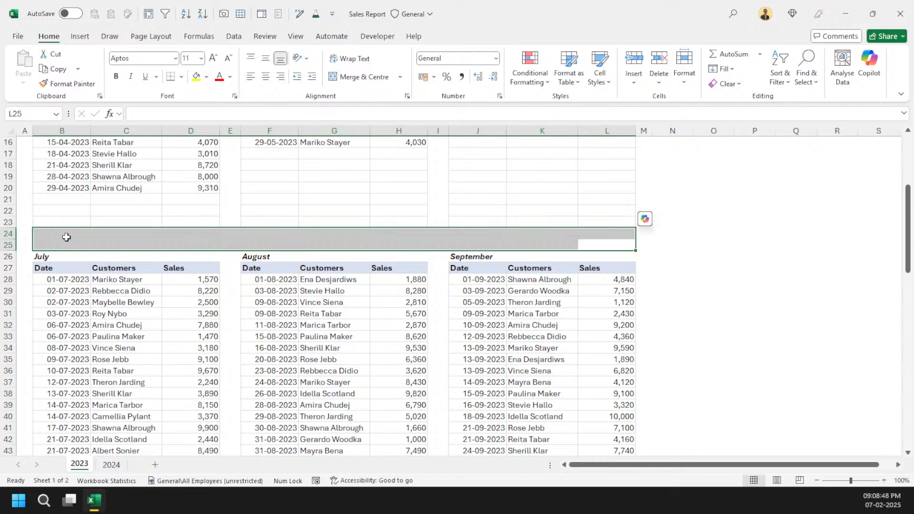
scroll(139, 285, up, 5)
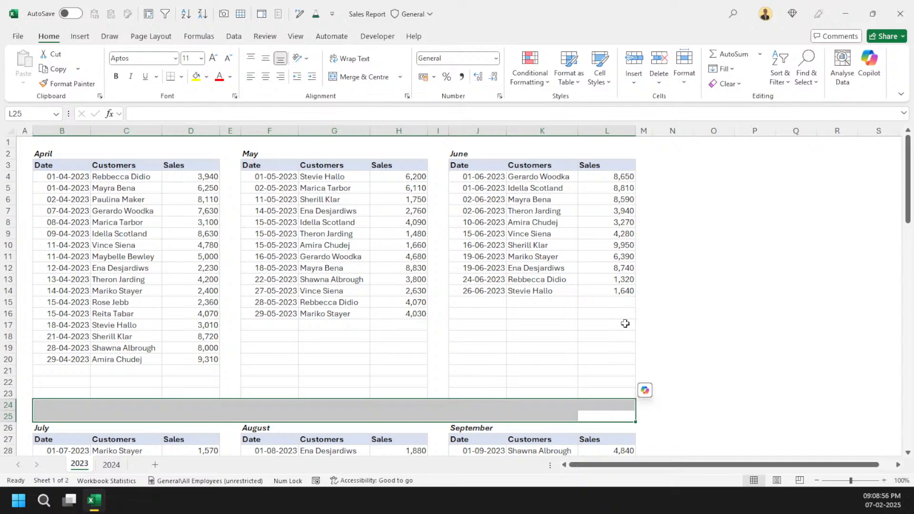
click(225, 131)
click(438, 131)
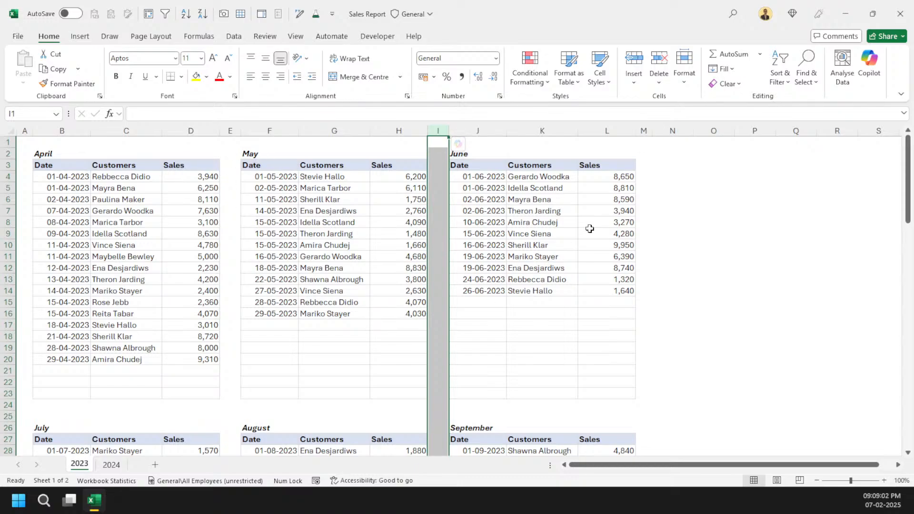
click(227, 131)
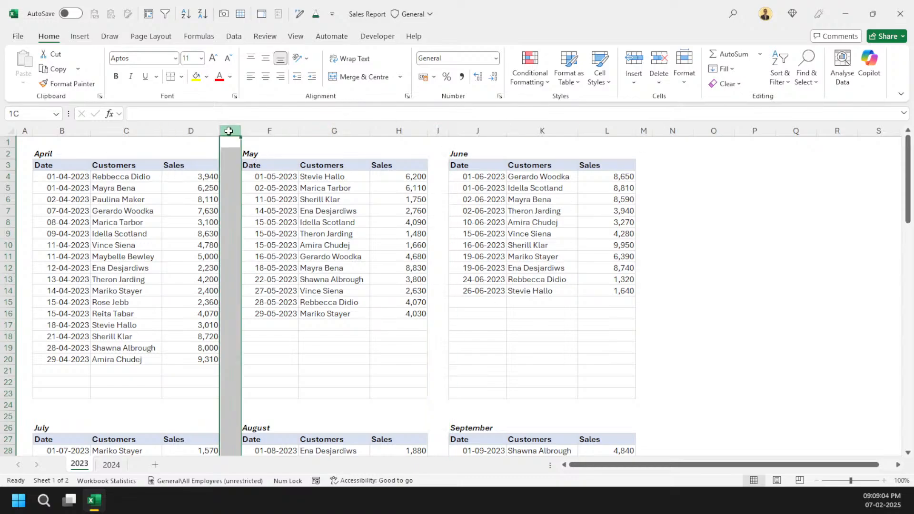
click(442, 130)
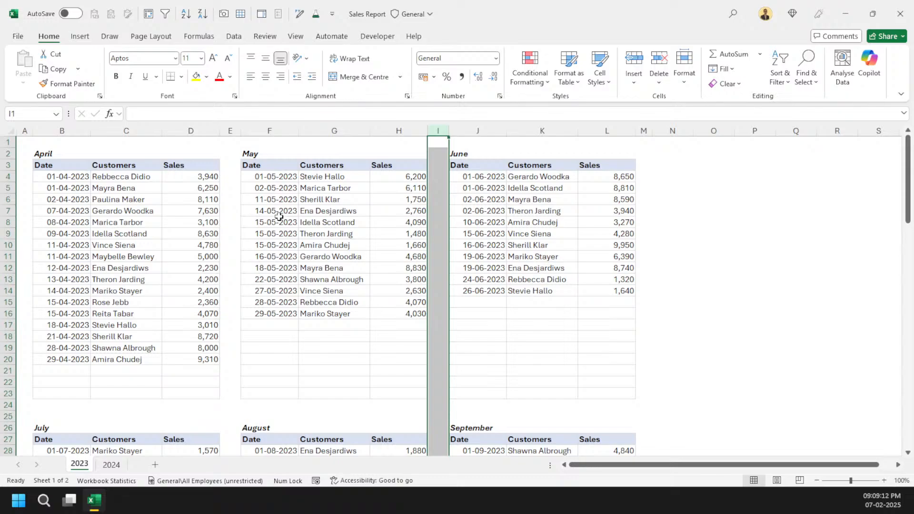
Step: Review the April block's data range and its Date, Customers and Sales headers
drag(62, 178, 197, 358)
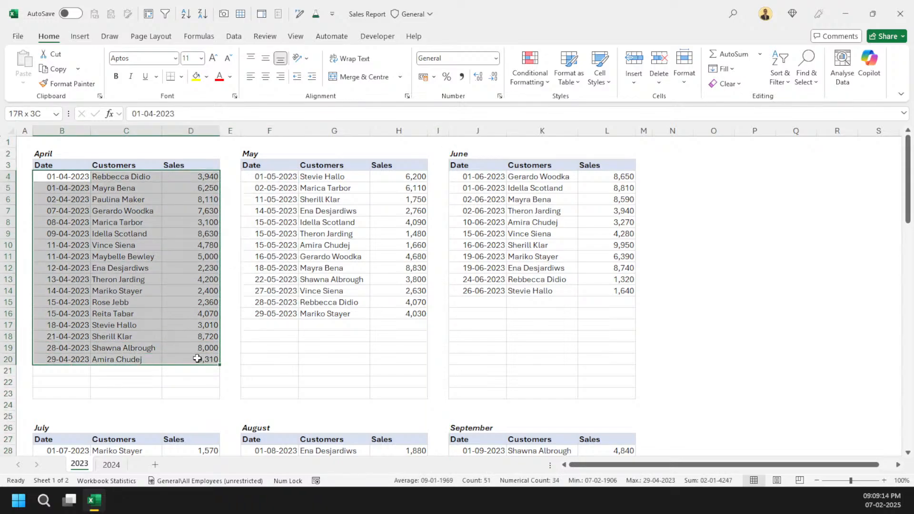
click(78, 164)
click(139, 167)
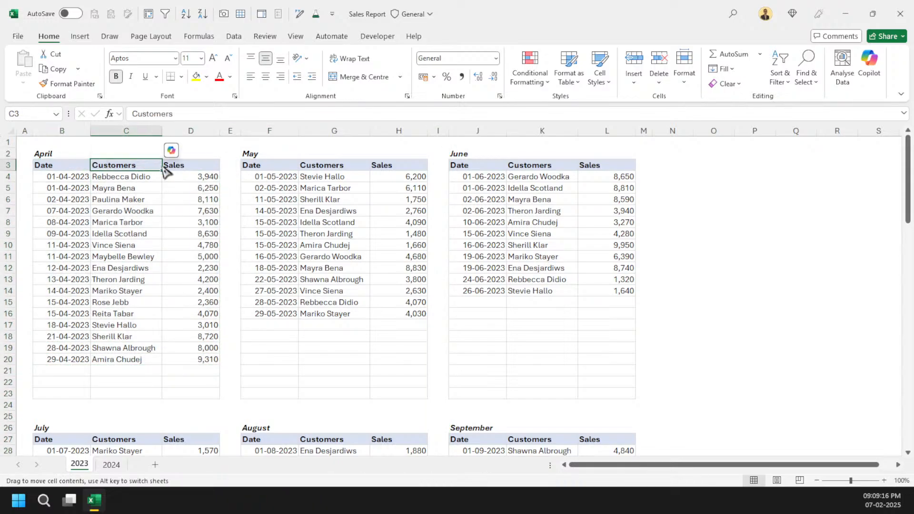
click(177, 165)
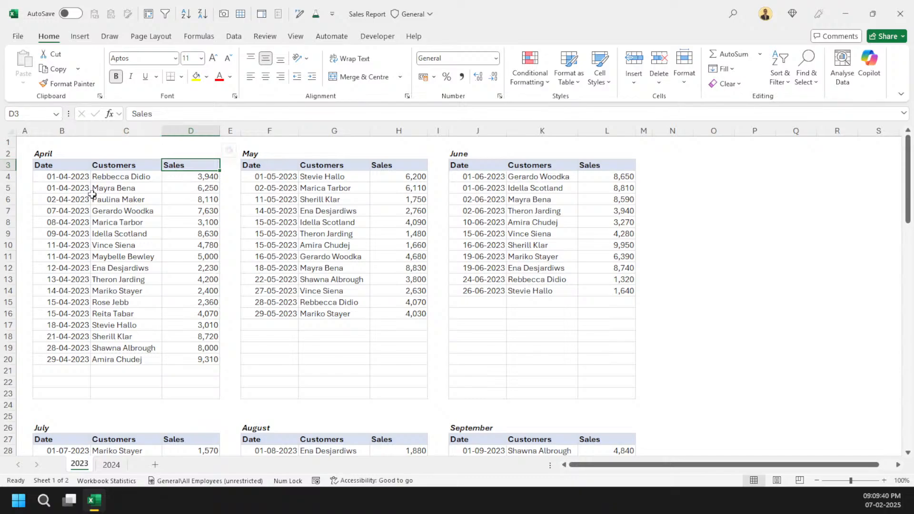
Step: Try renaming the April block's Date header in B3 to Dates, and undo the change
double_click(67, 165)
text(s)
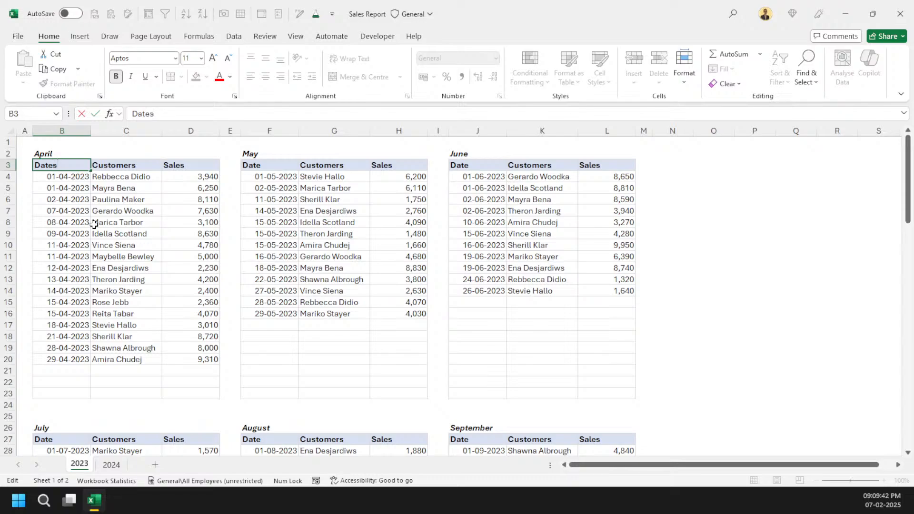
key(ctrl+Return)
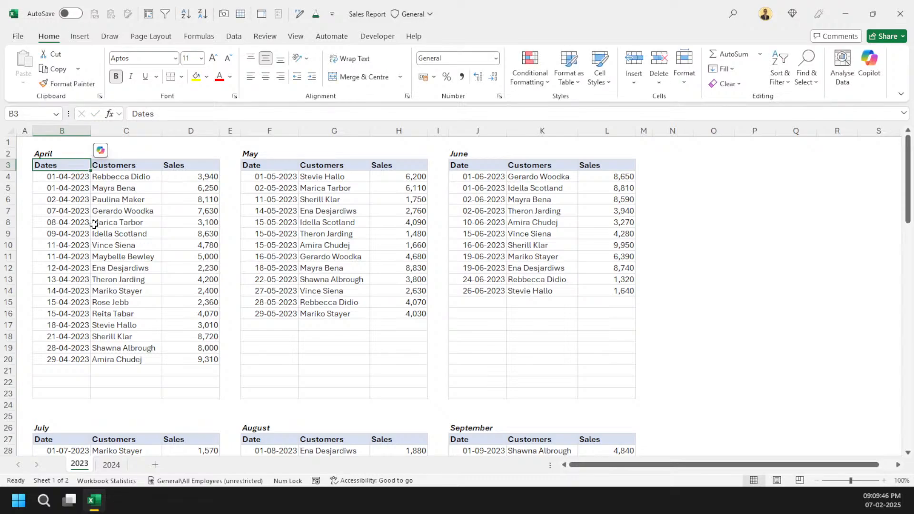
key(ctrl+z)
Step: Look through the lower monthly blocks on the 2023 sheet and the July to September blocks on the 2024 sheet
scroll(435, 310, down, 12)
scroll(435, 311, down, 3)
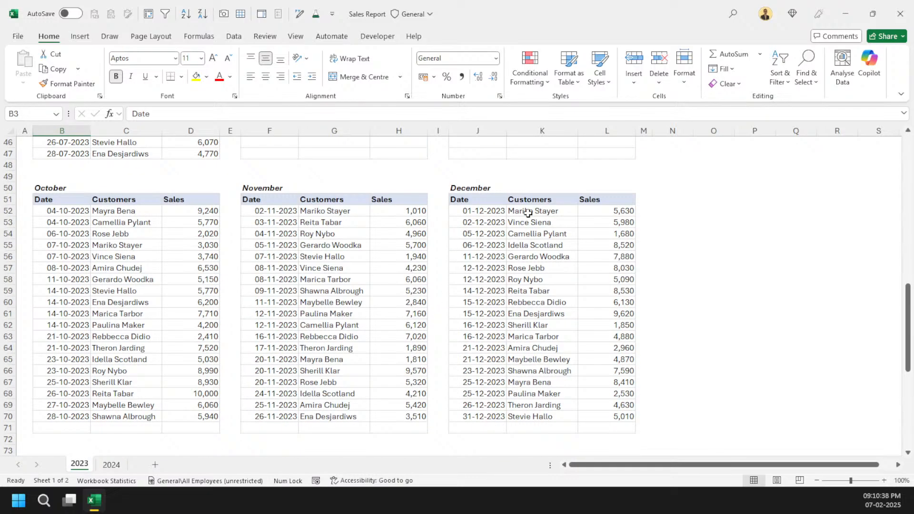
click(111, 465)
scroll(626, 260, down, 7)
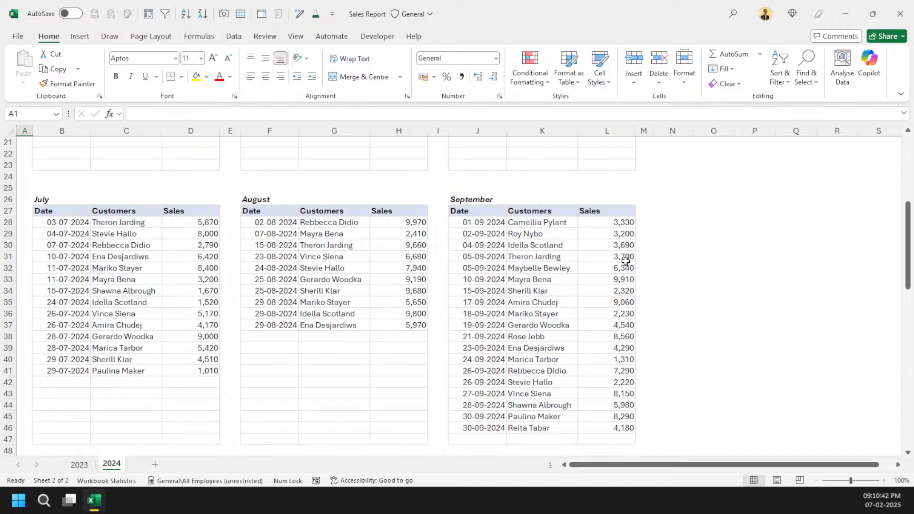
Step: Review the remaining 2024 blocks, and highlight the April and May blocks on the 2023 sheet as B3:D23 and F3:H23
scroll(269, 348, down, 5)
scroll(269, 347, up, 12)
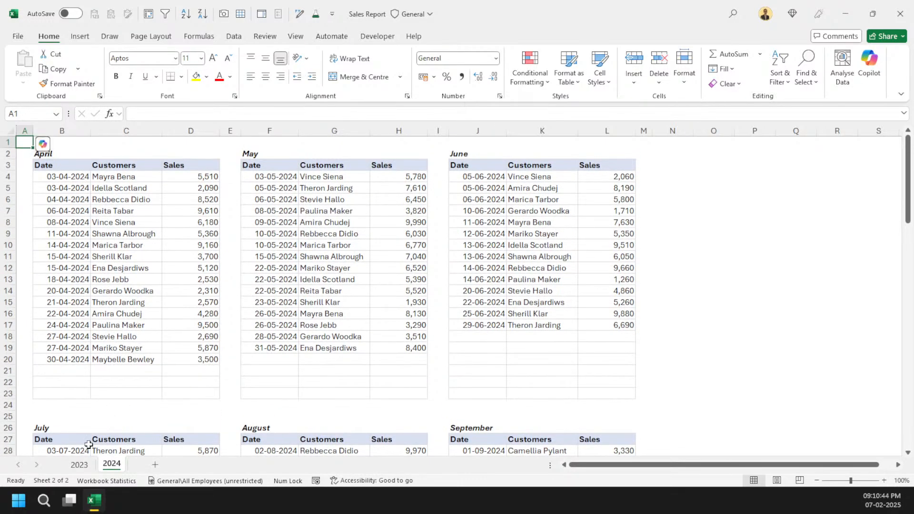
click(79, 464)
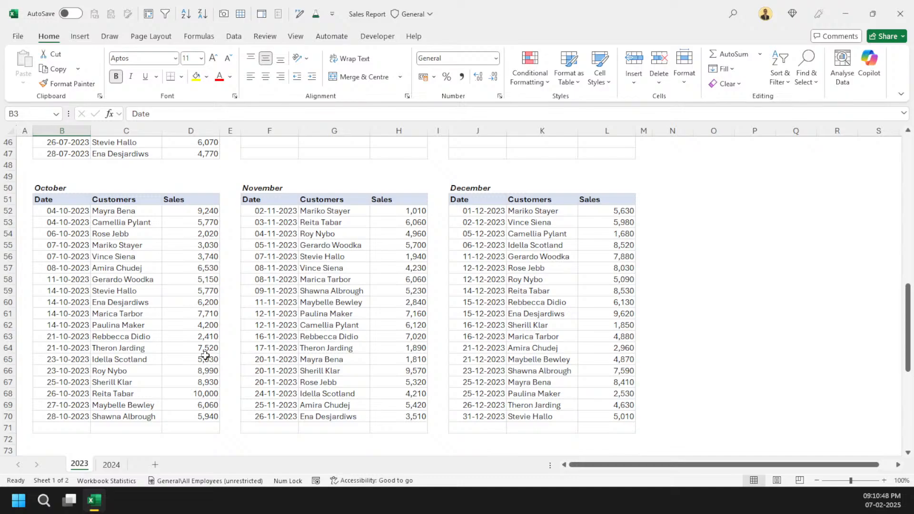
scroll(275, 265, up, 15)
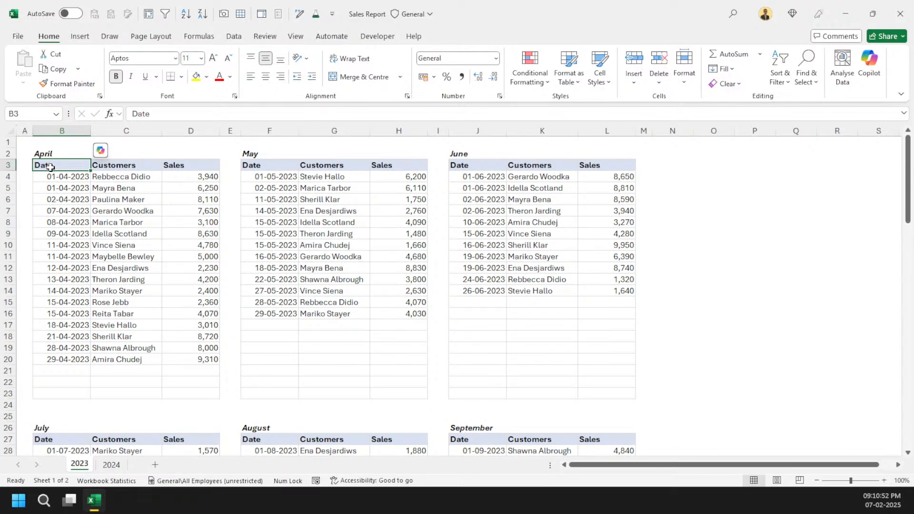
drag(60, 167, 185, 393)
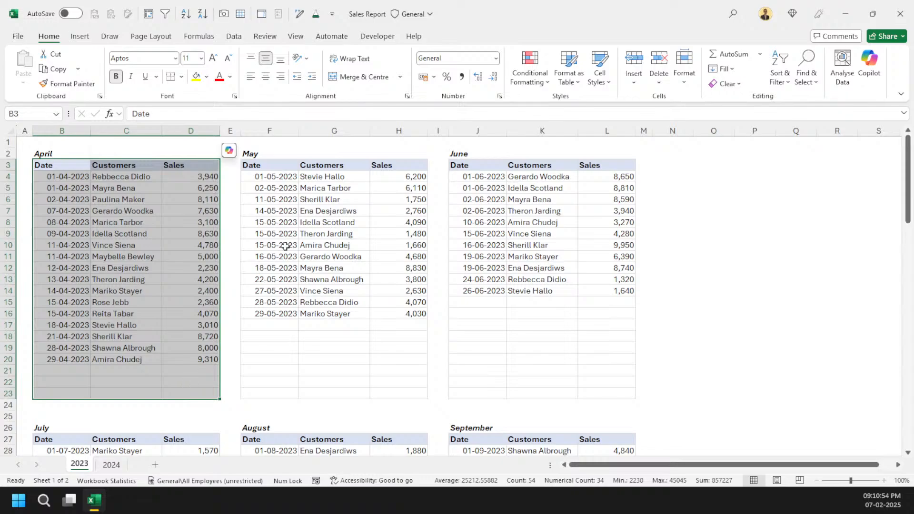
click(284, 169)
drag(284, 169, 391, 388)
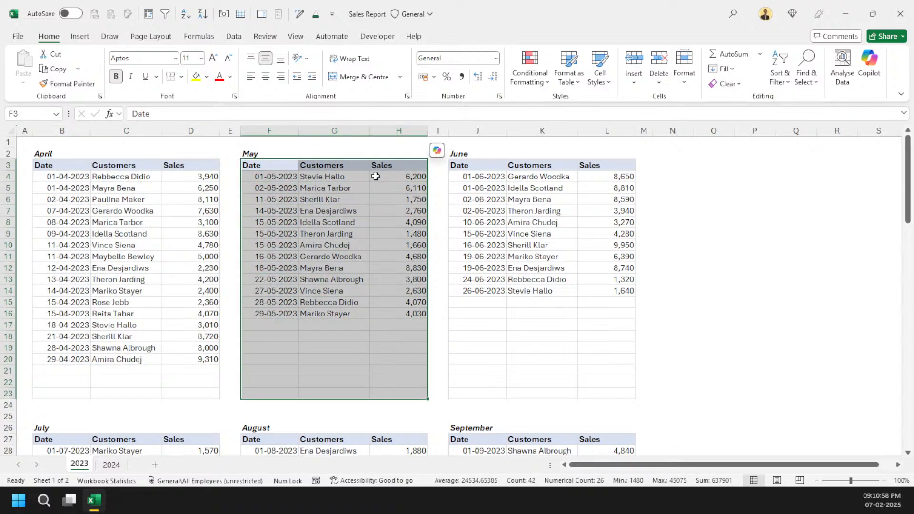
click(234, 37)
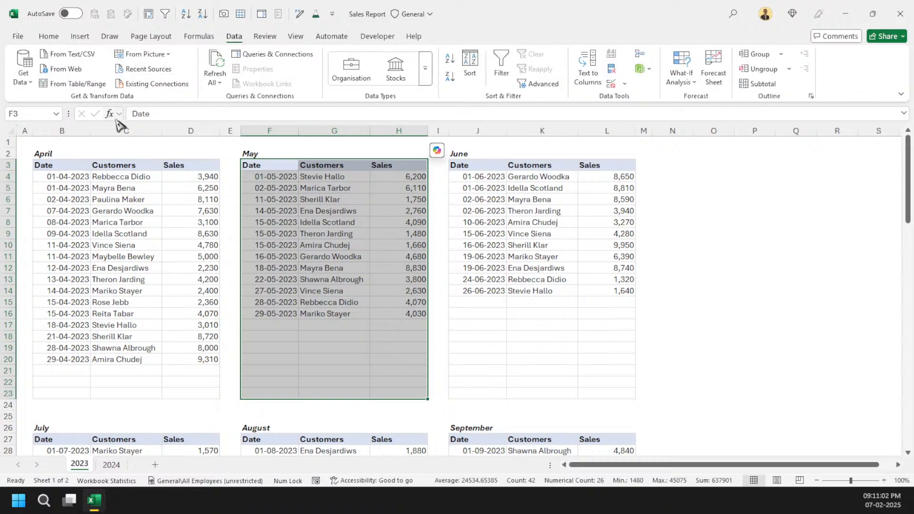
click(23, 78)
mouse_move(61, 103)
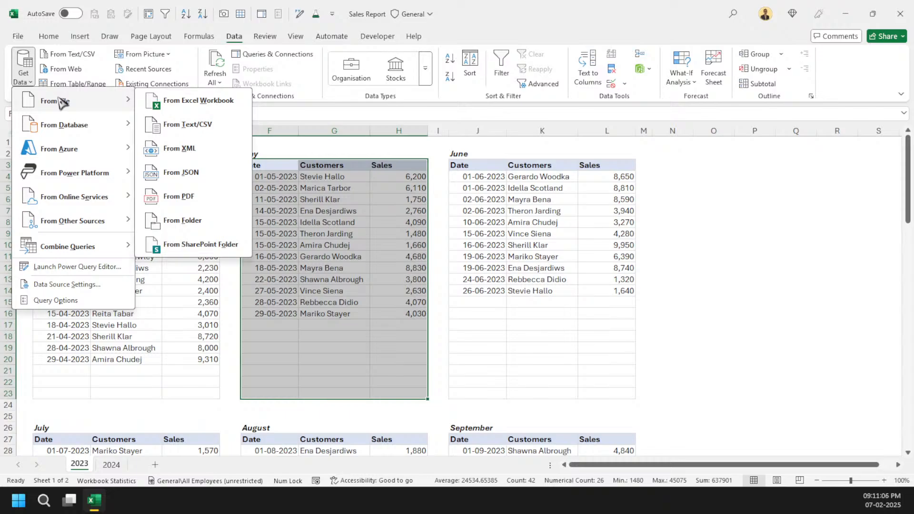
click(278, 319)
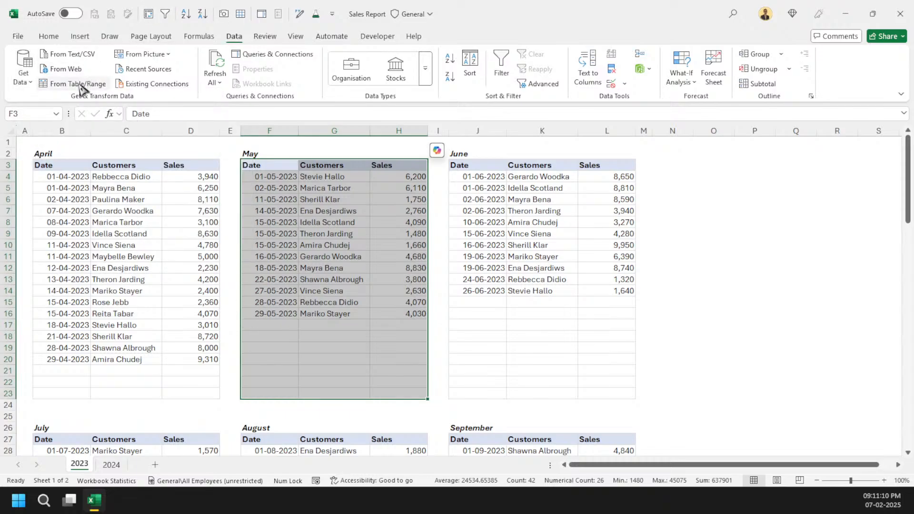
click(79, 85)
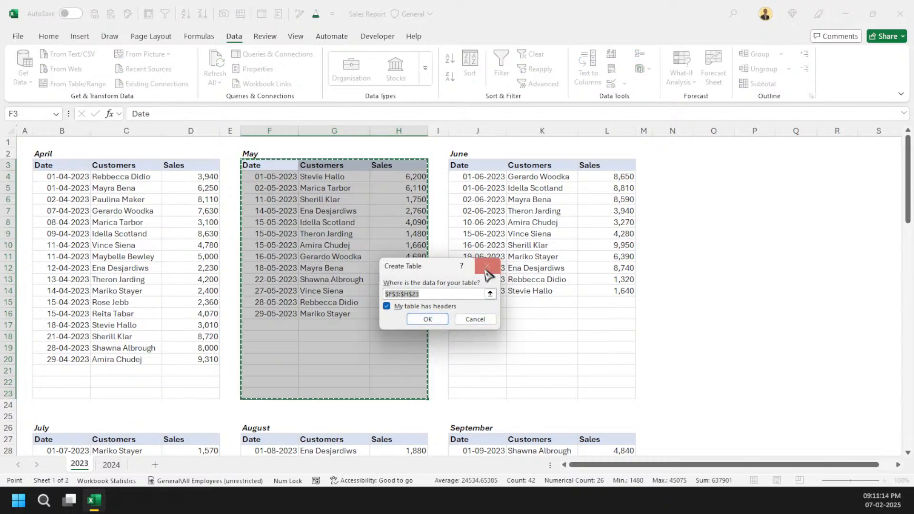
click(485, 266)
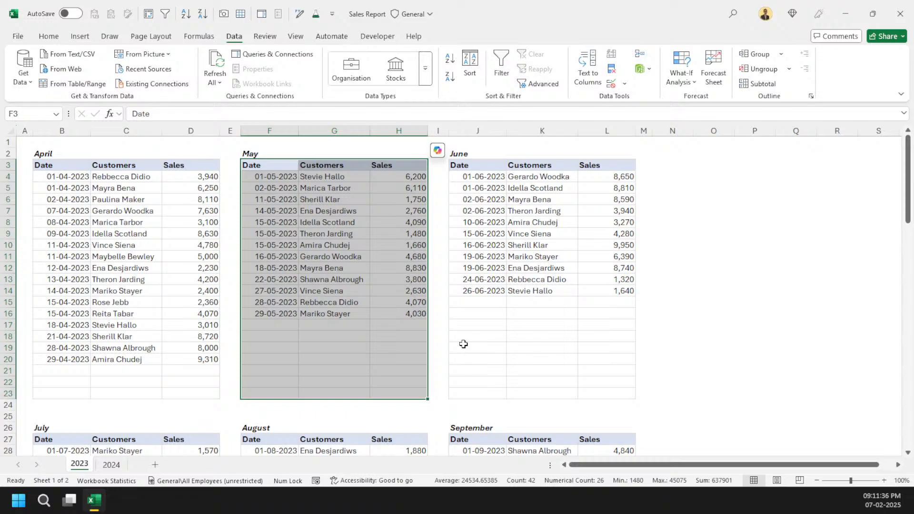
Step: Create a blank workbook with its gridlines hidden and column A set to width 3, and select cell B2
key(ctrl+n)
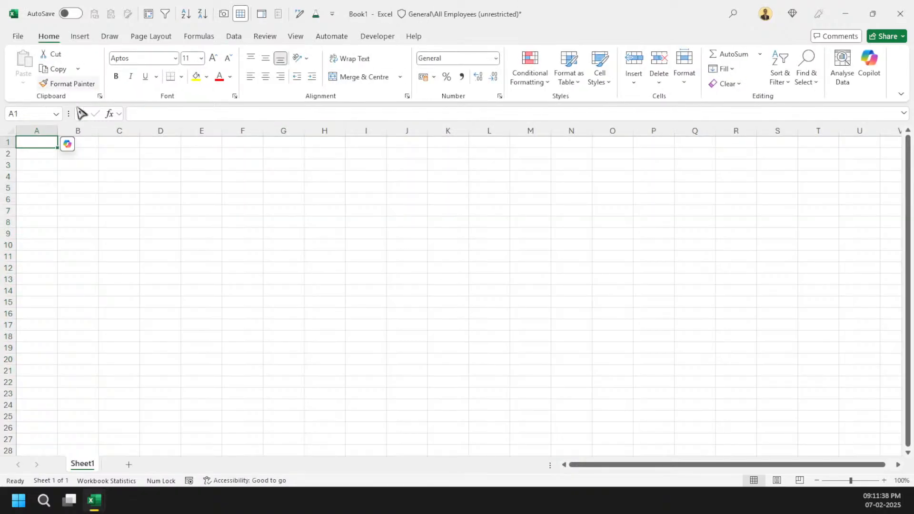
click(240, 15)
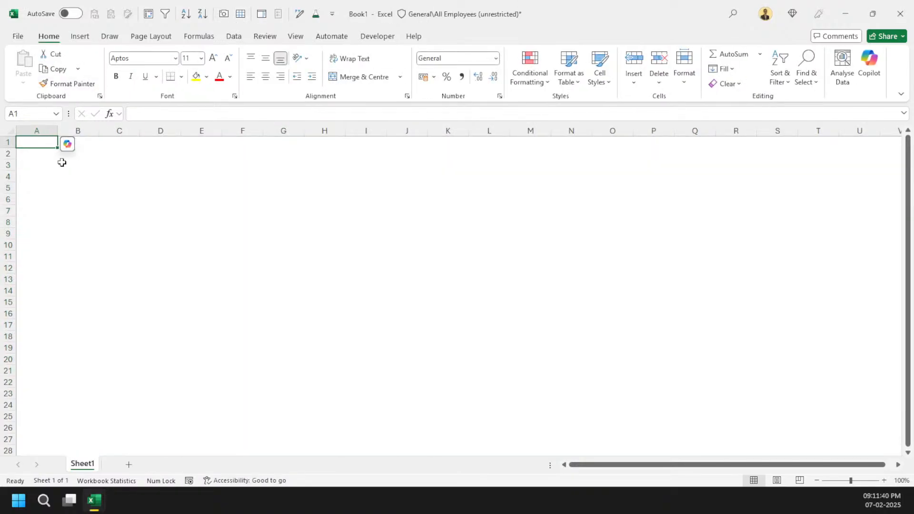
text(ow3)
key(Return)
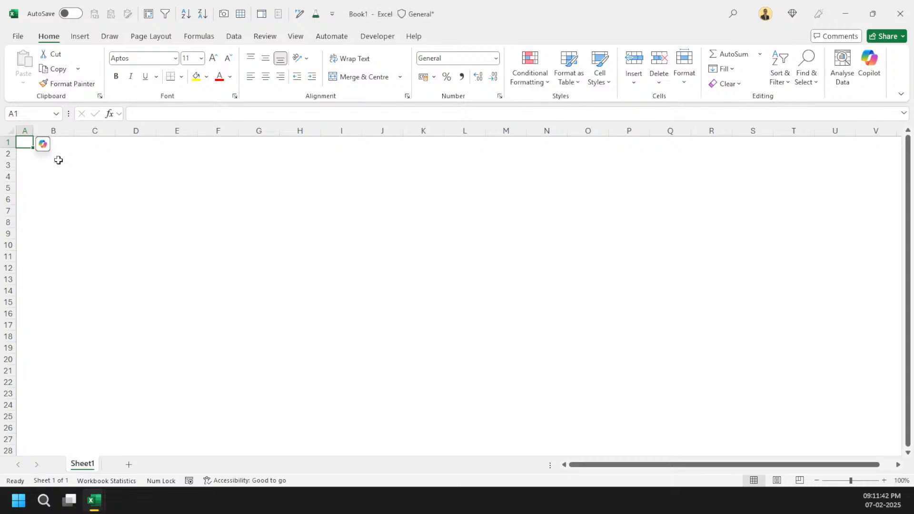
click(58, 162)
click(52, 153)
Step: Save and close the Sales Report workbook, and return to the new blank workbook
key(alt+Tab)
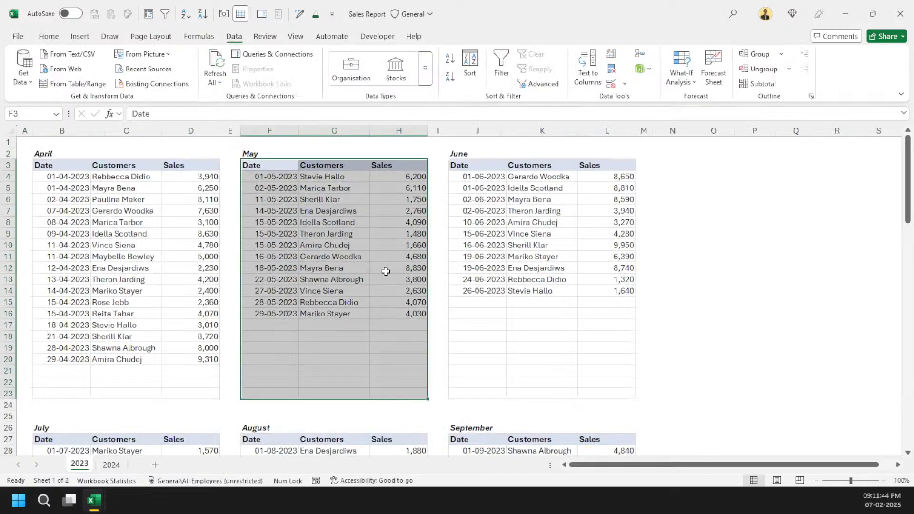
click(353, 173)
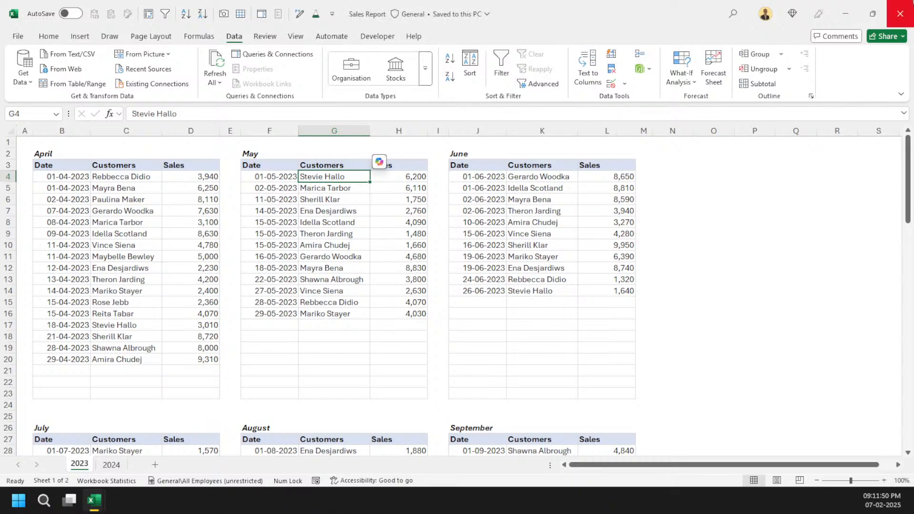
key(alt+Tab)
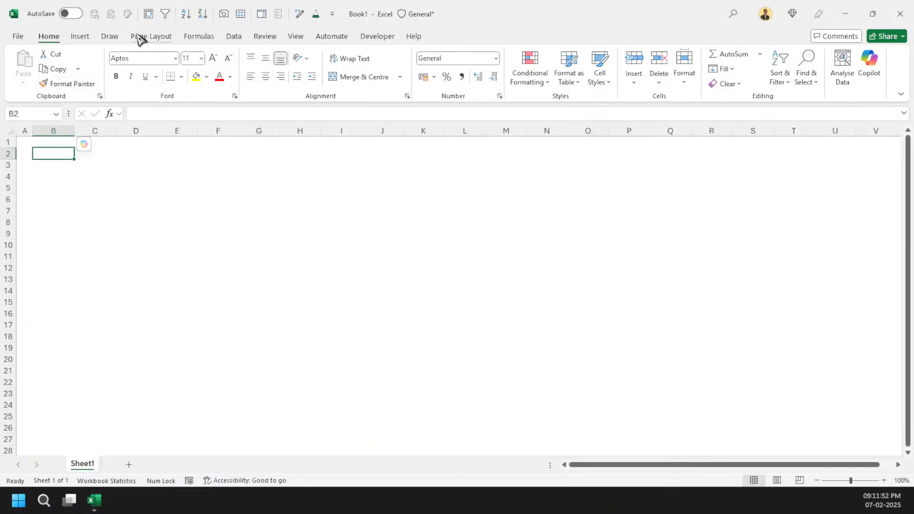
Step: Import the whole Sales Report workbook from file into the Power Query Editor, and close the editor discarding the query
click(236, 38)
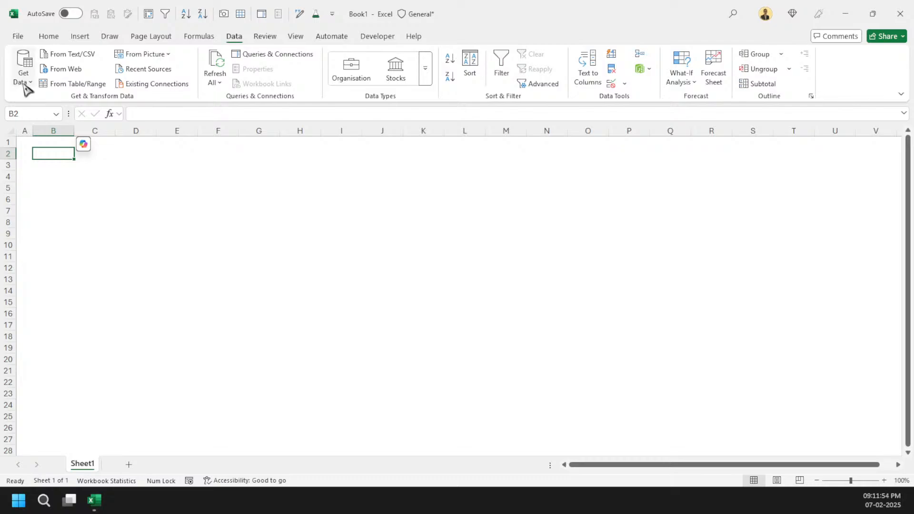
click(23, 75)
mouse_move(69, 109)
click(207, 102)
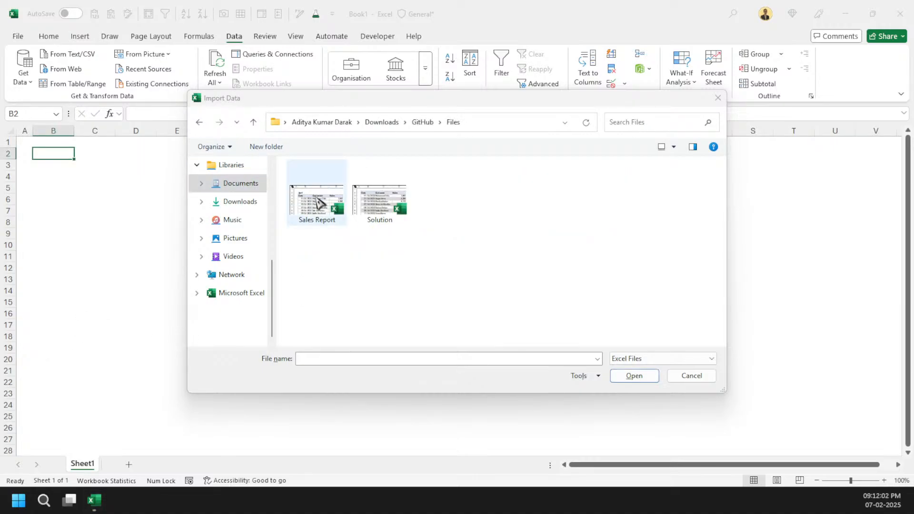
double_click(318, 204)
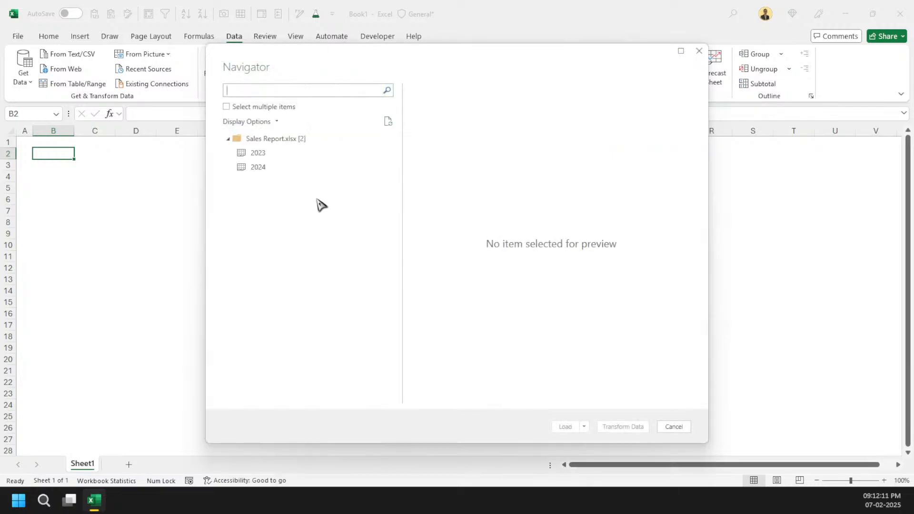
click(313, 139)
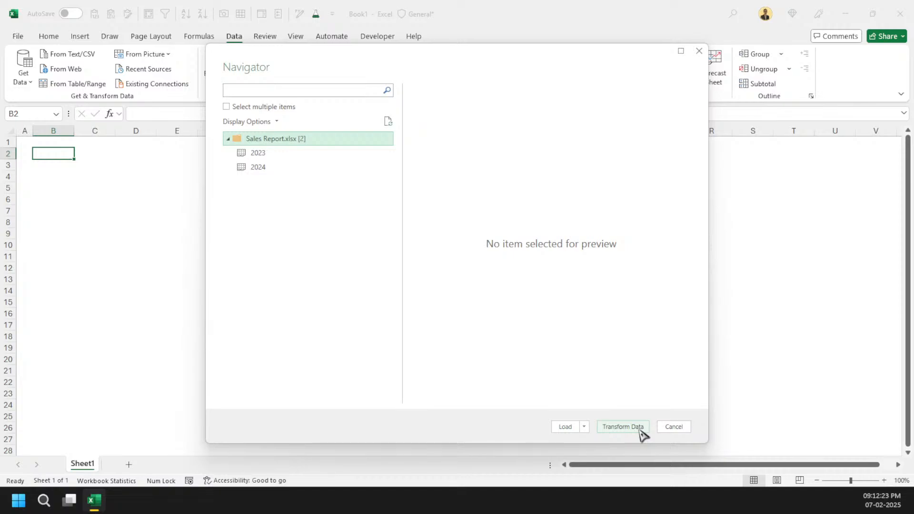
click(640, 428)
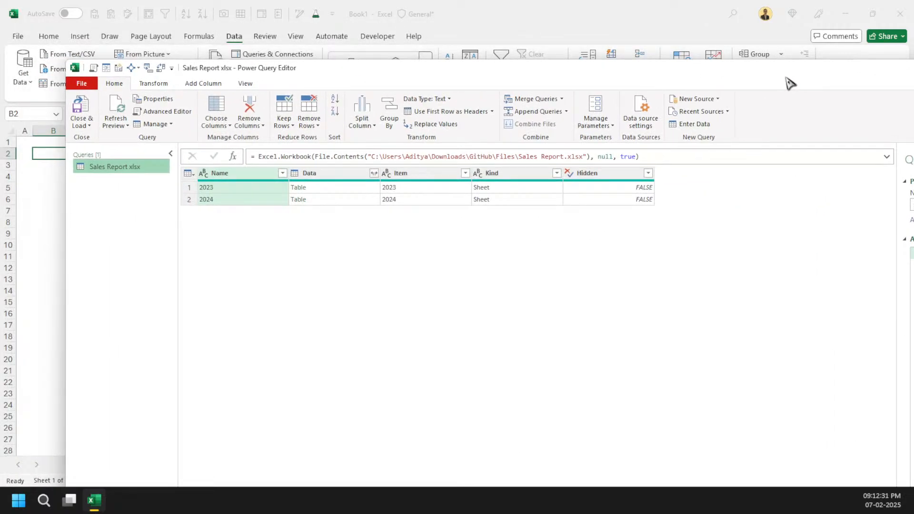
double_click(673, 71)
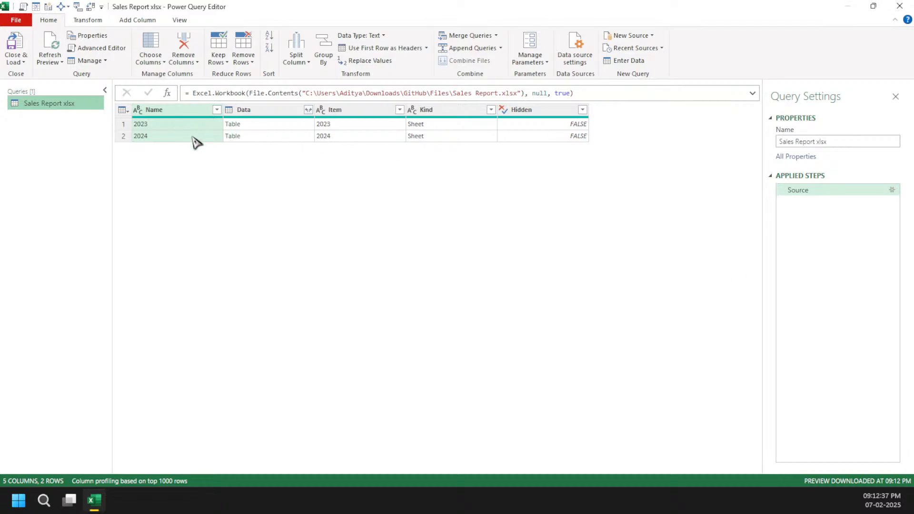
key(alt+F4)
click(514, 266)
Step: Import Sales Report.xlsx, preview its 2023 sheet, and open the entire workbook for transformation in the Power Query Editor
click(24, 76)
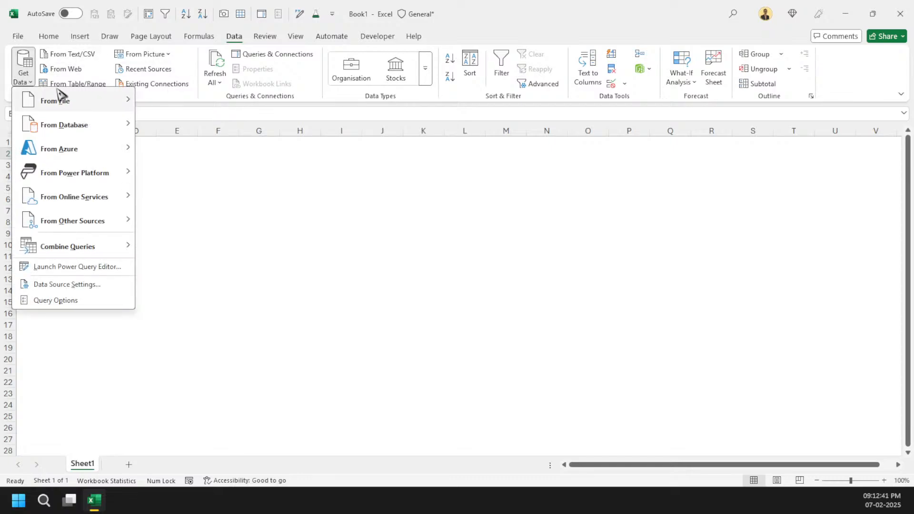
click(250, 115)
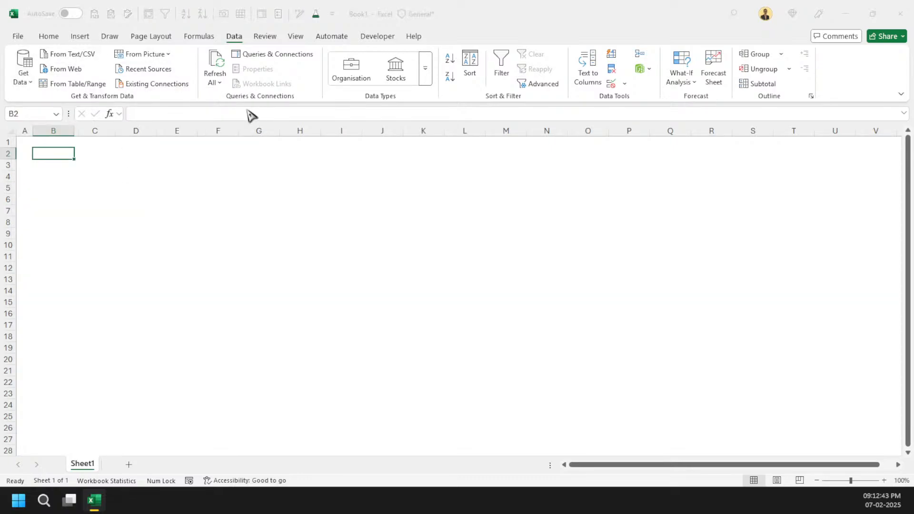
double_click(336, 205)
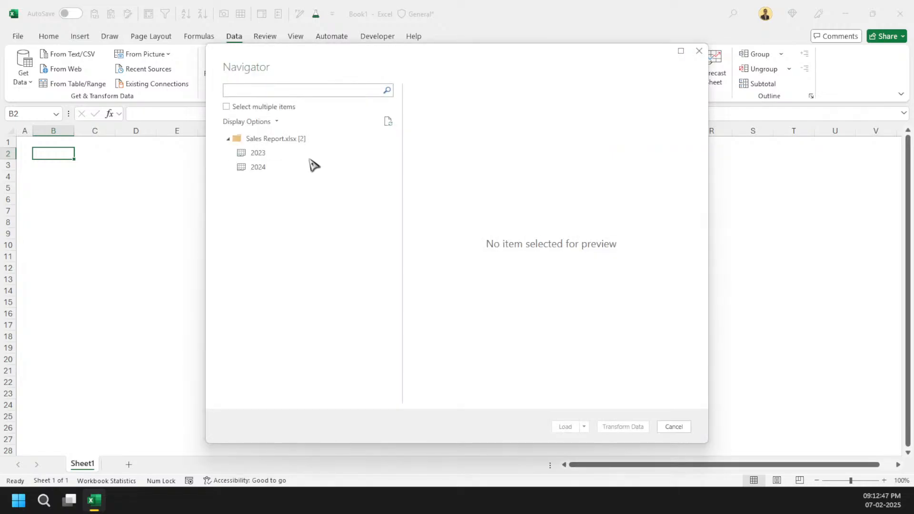
click(312, 139)
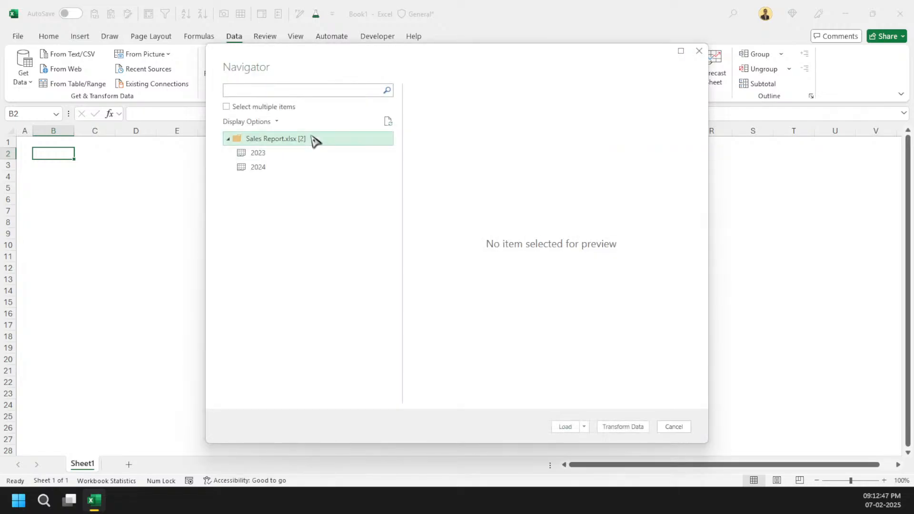
click(292, 156)
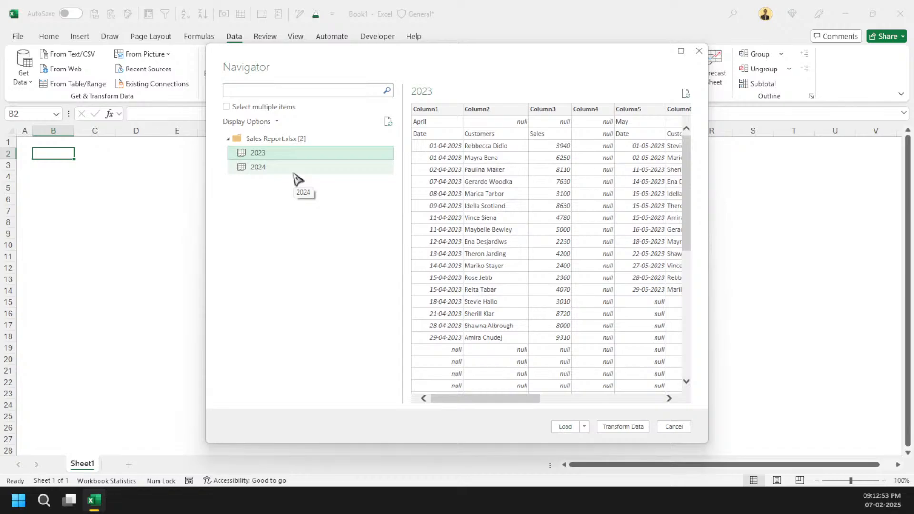
click(342, 142)
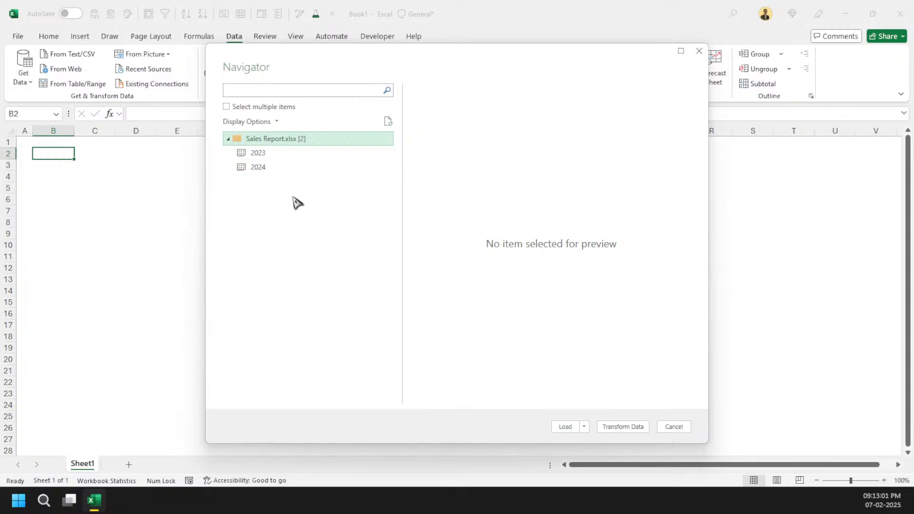
click(633, 430)
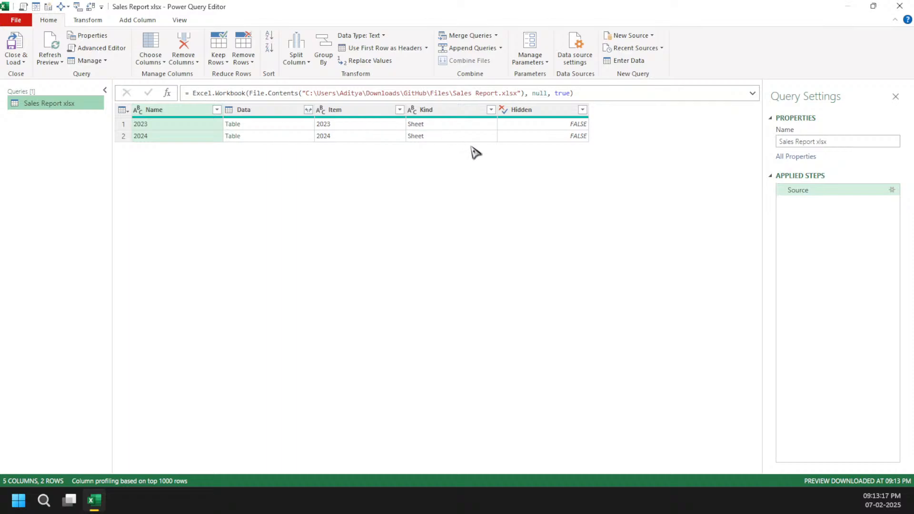
click(490, 110)
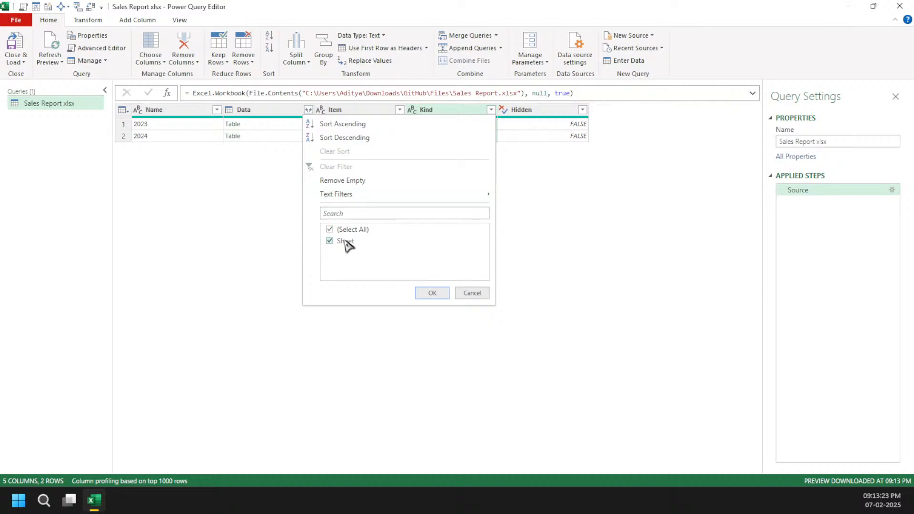
click(430, 293)
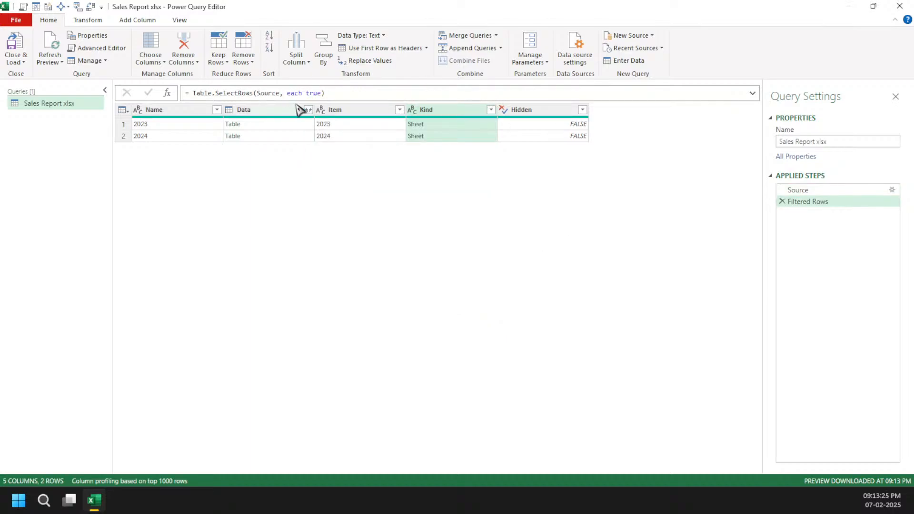
click(781, 201)
Step: Filter the Kind column with a text filter that keeps only rows equal to Sheet
click(491, 110)
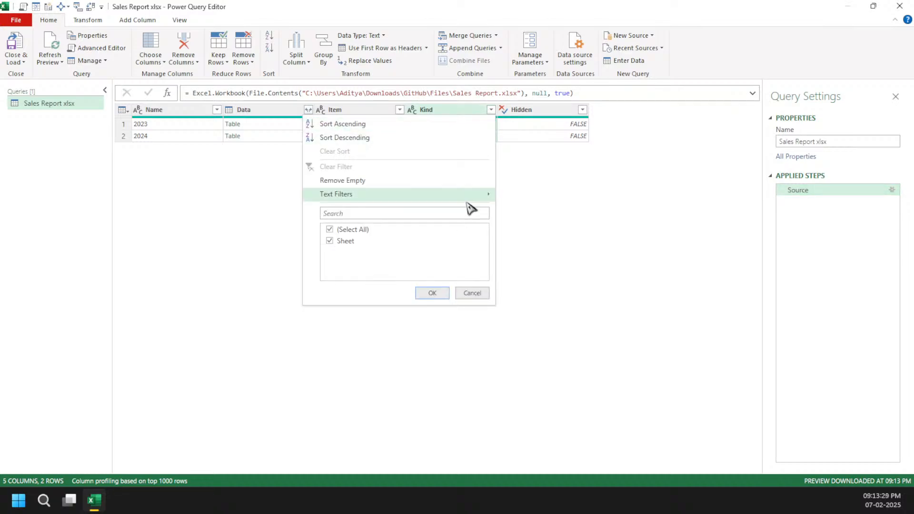
mouse_move(473, 196)
click(549, 202)
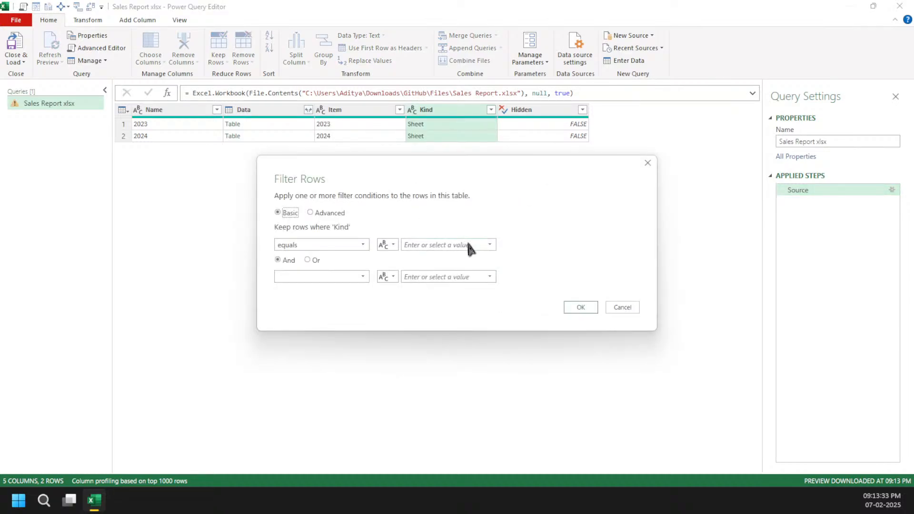
click(490, 244)
click(481, 258)
click(580, 307)
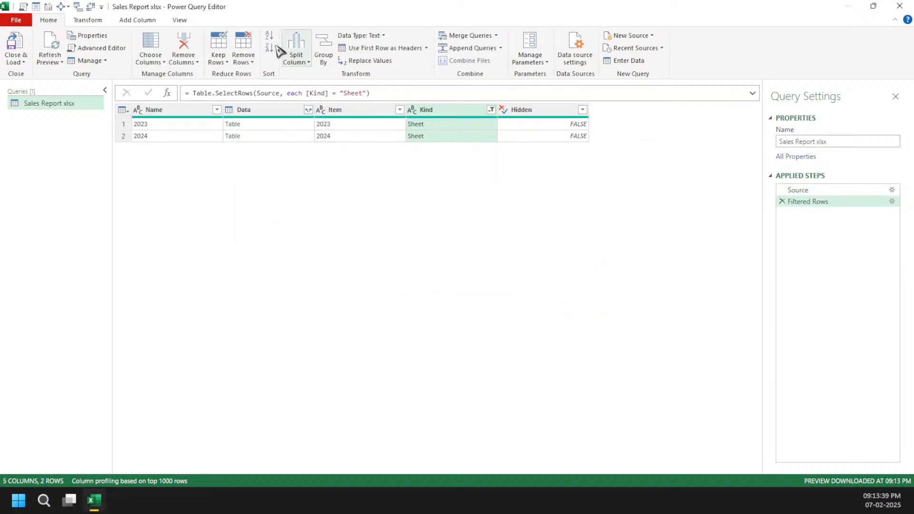
click(176, 136)
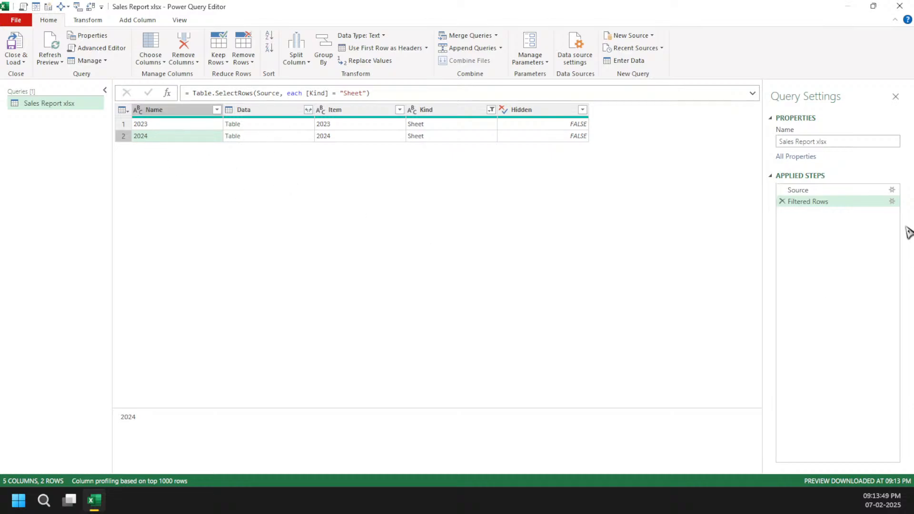
Step: Rename the Filtered Rows applied step as Filter
double_click(854, 202)
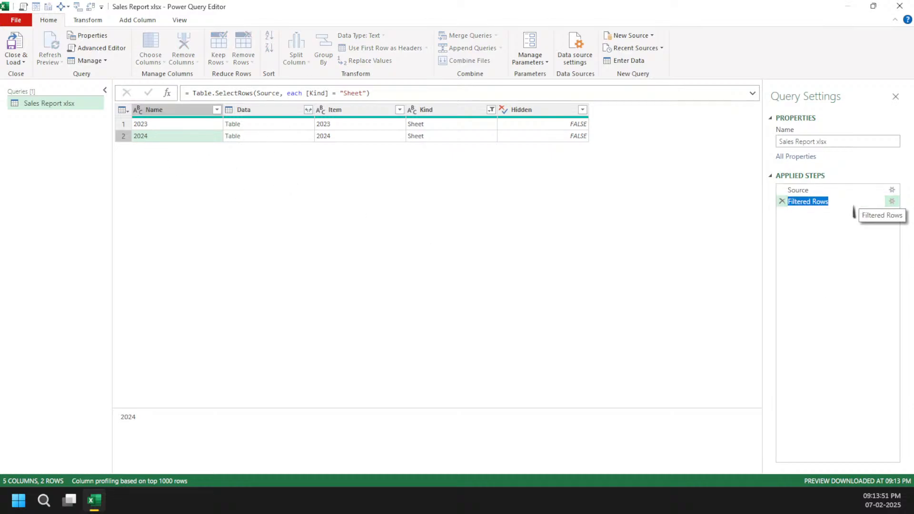
text(Filter)
key(Return)
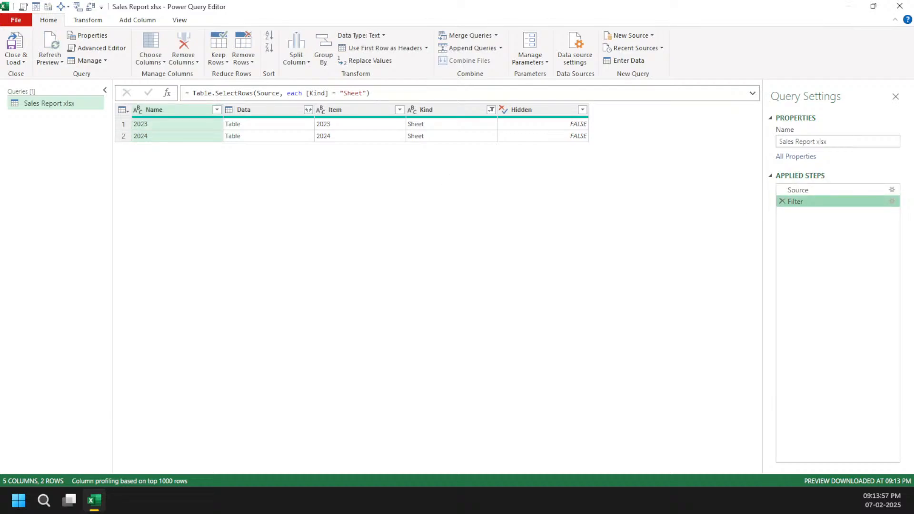
click(561, 273)
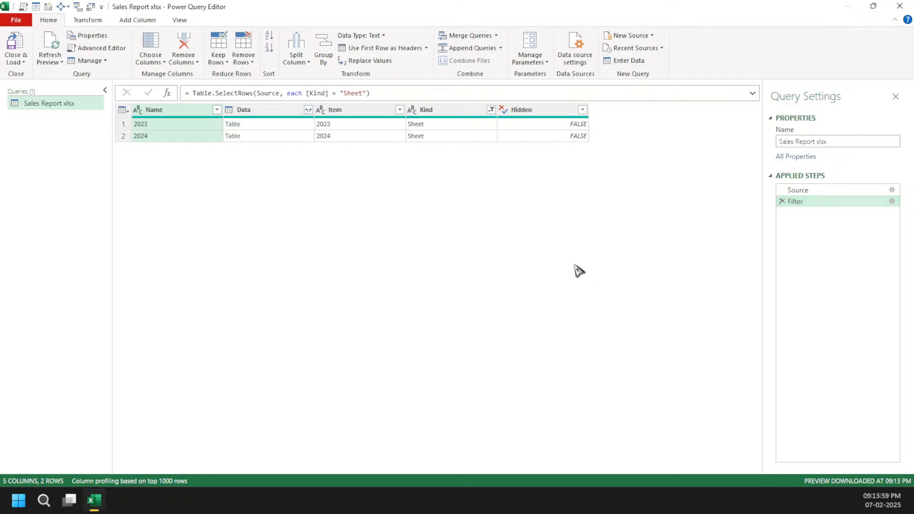
Step: Compare the Name and Item column values for the 2023 and 2024 sheet rows
click(377, 113)
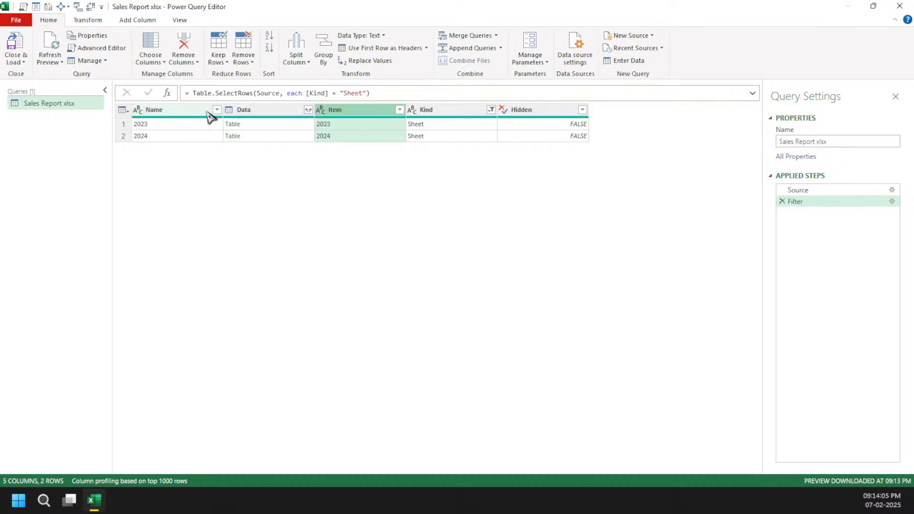
click(181, 114)
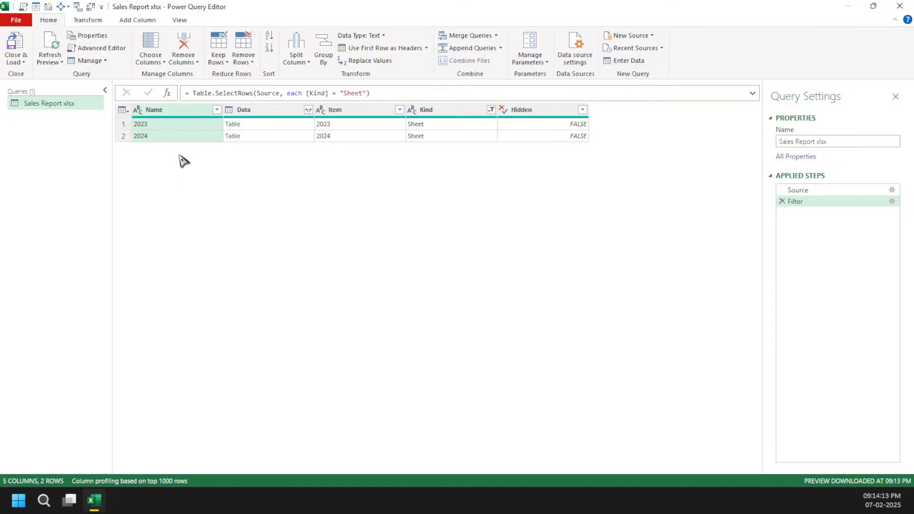
click(185, 124)
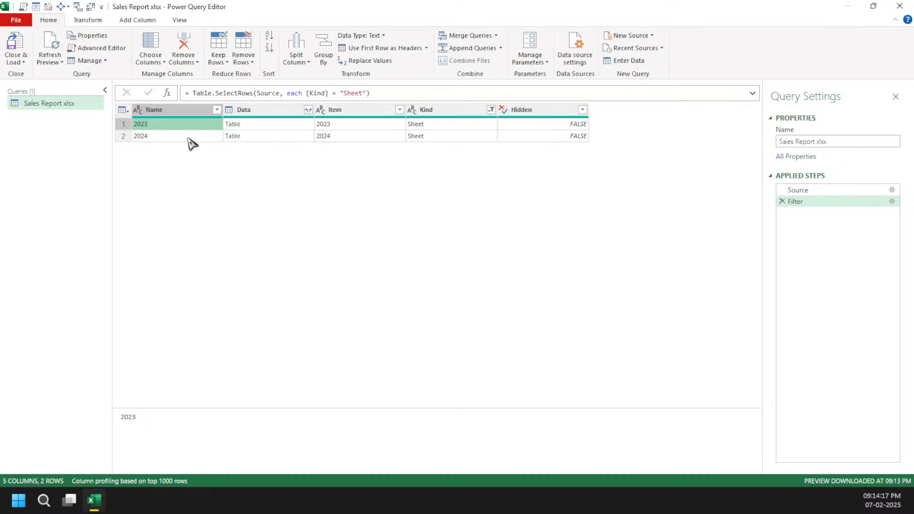
click(360, 126)
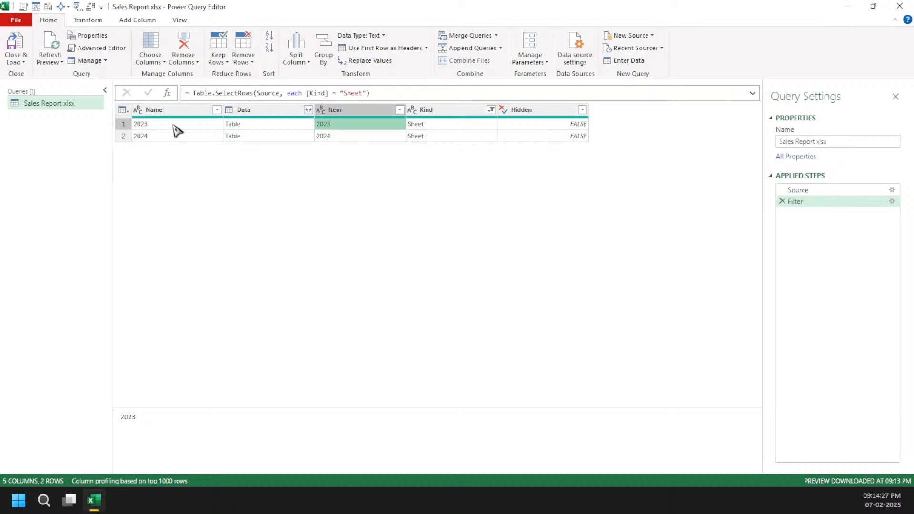
click(381, 110)
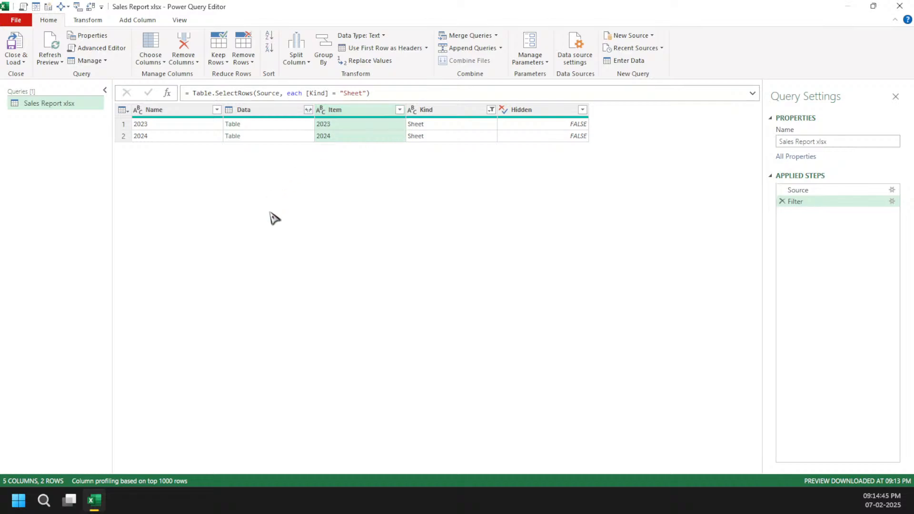
Step: Rename the Sales Report xlsx query as Dataset
double_click(80, 107)
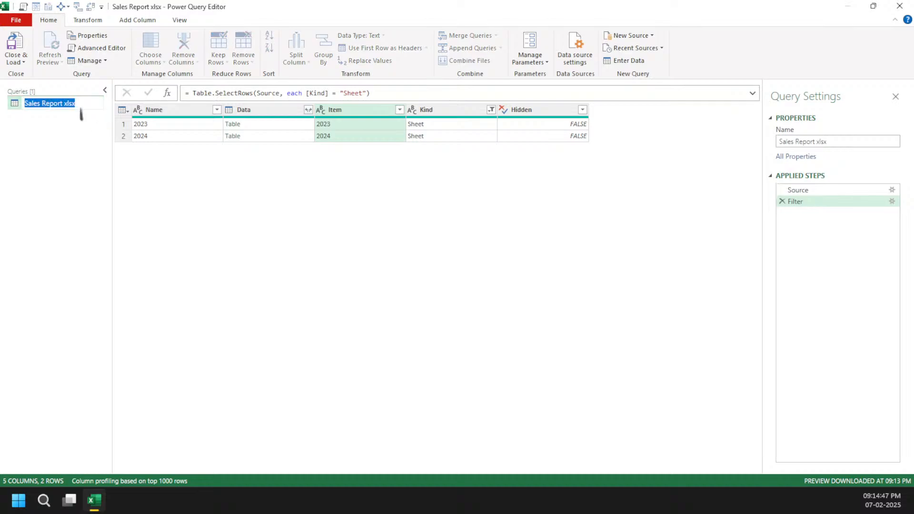
text(Dataset)
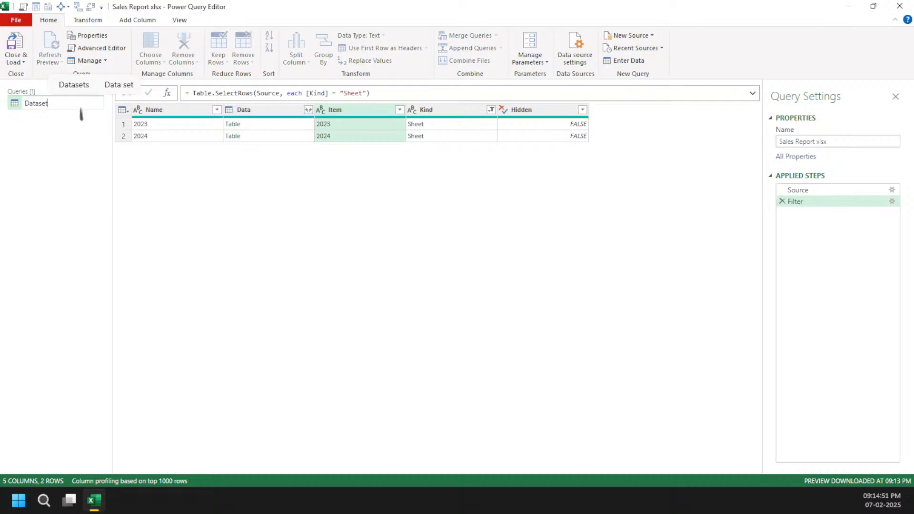
key(Return)
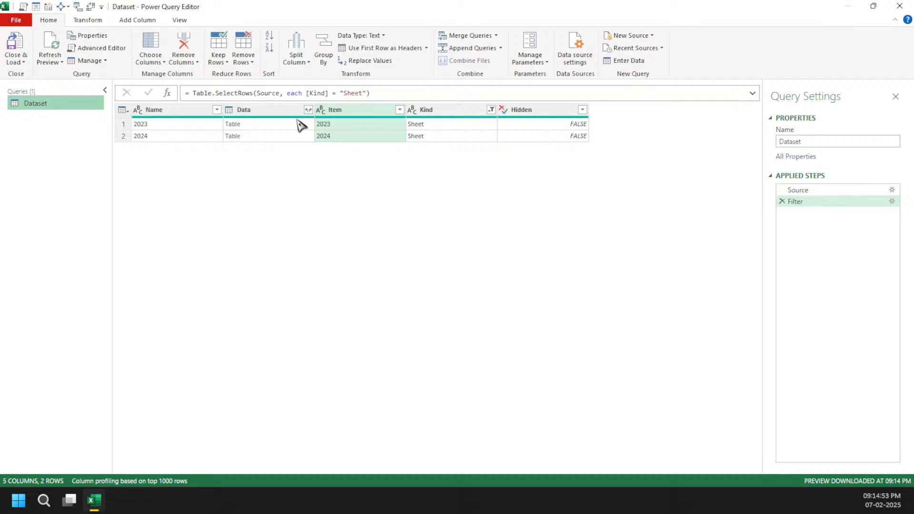
Step: Preview and drill into the 2023 row's table in the Dataset query, and remove the resulting navigation step
click(292, 126)
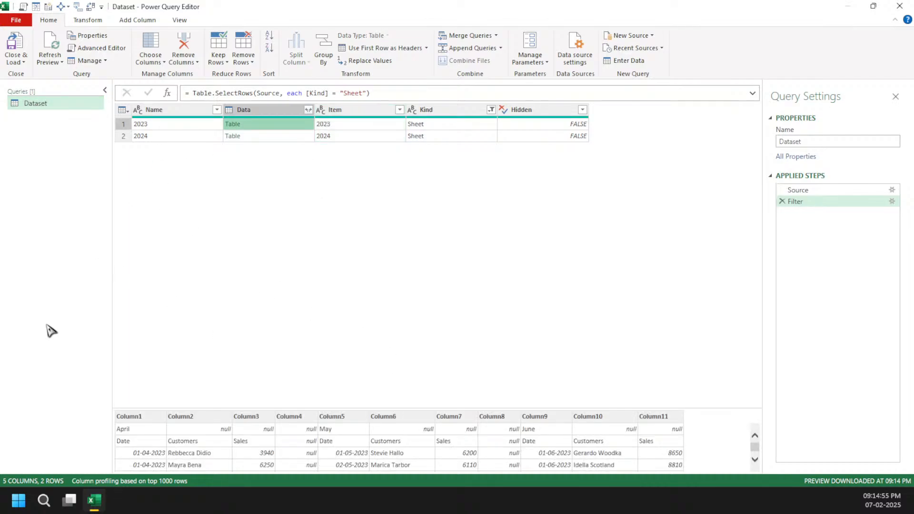
drag(497, 408, 466, 285)
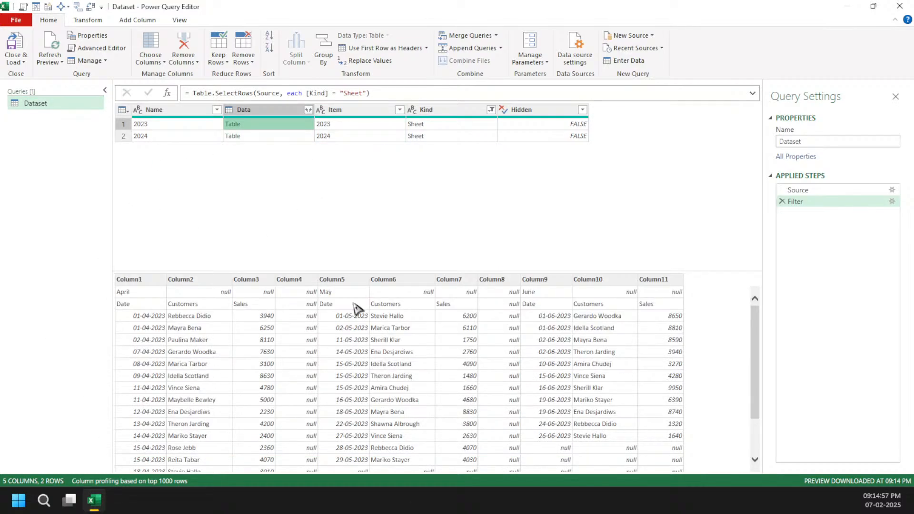
click(232, 128)
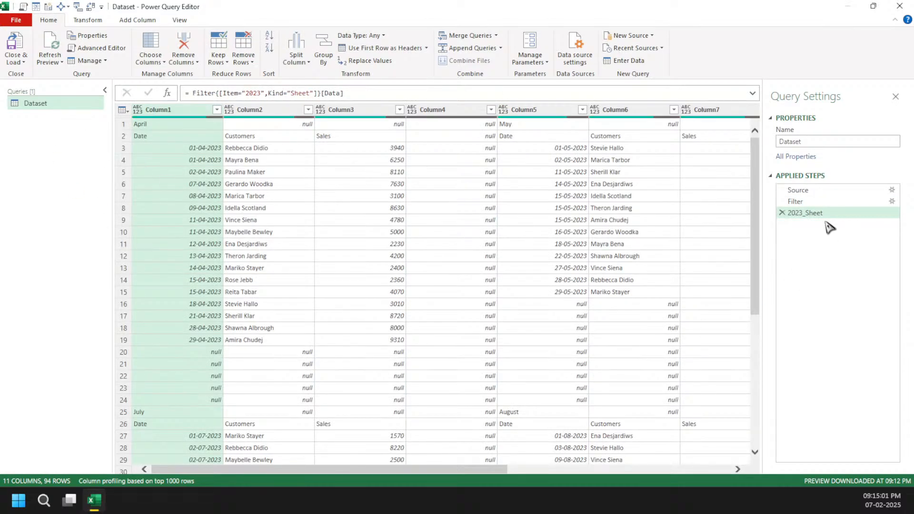
click(781, 212)
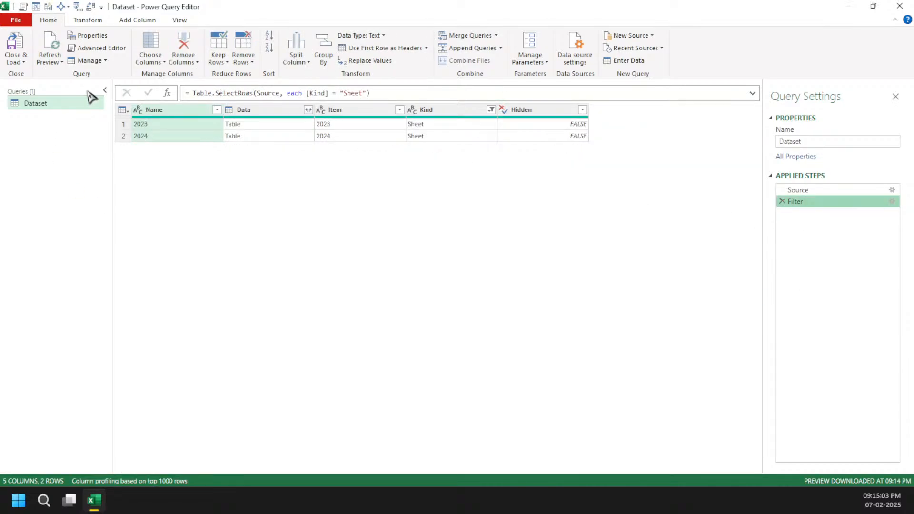
Step: Create a reference query from Dataset and rename it as Sample
right_click(82, 101)
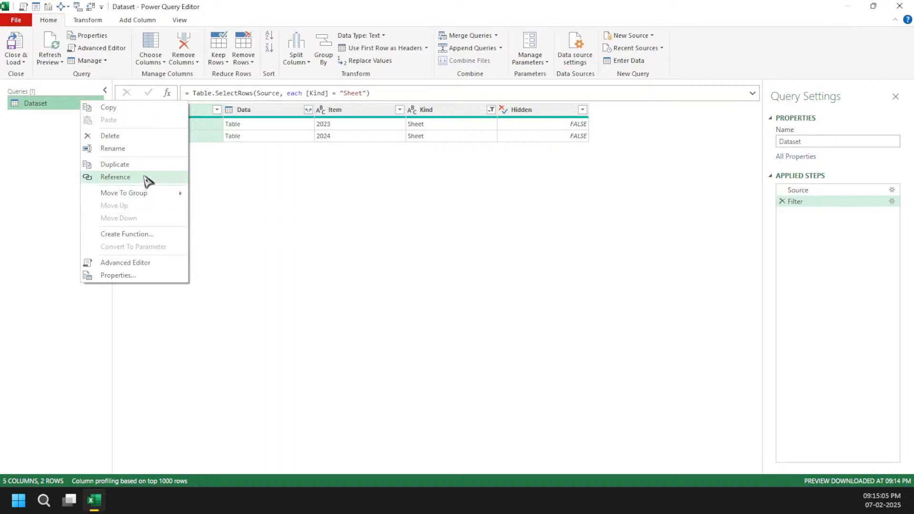
click(115, 177)
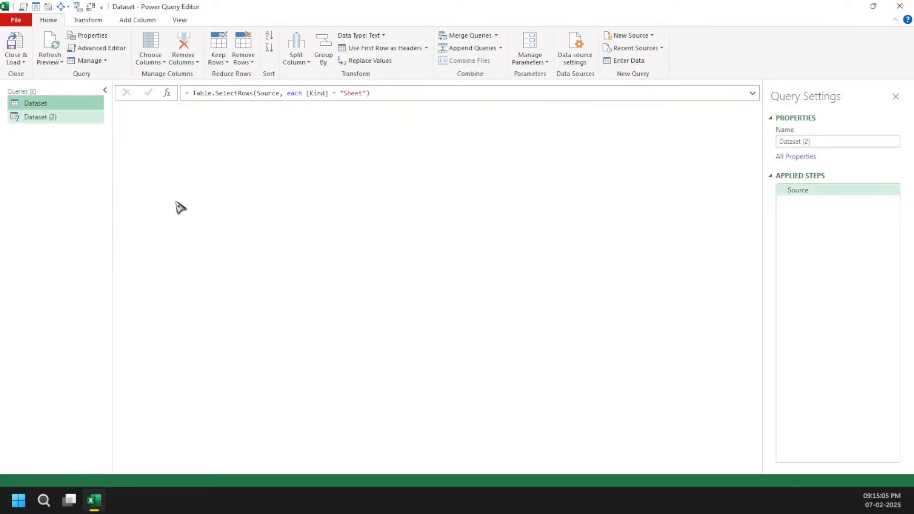
double_click(91, 119)
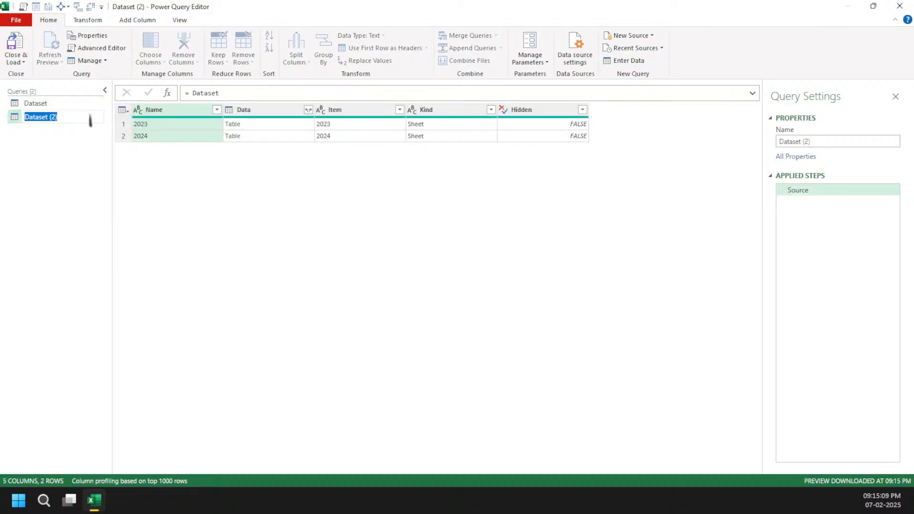
text(Sample)
key(Return)
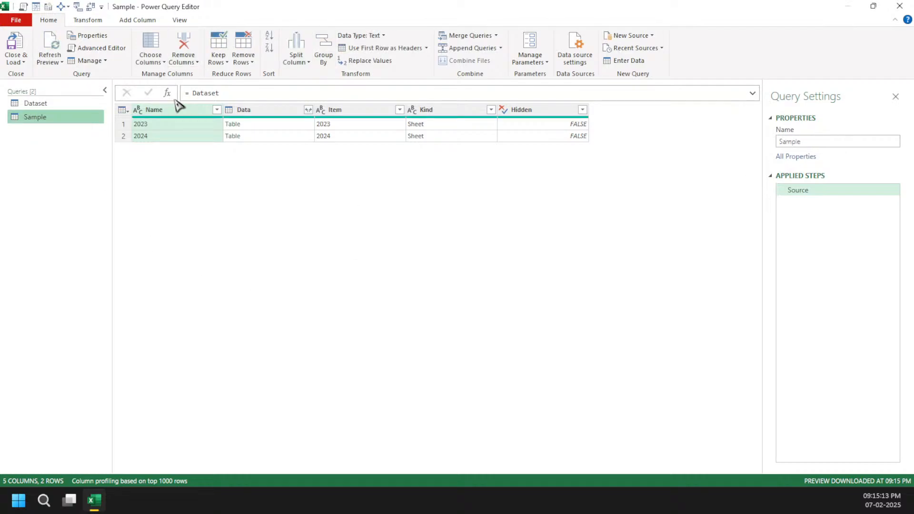
Step: Drill into the 2023 row's Data table in the Sample query
click(235, 125)
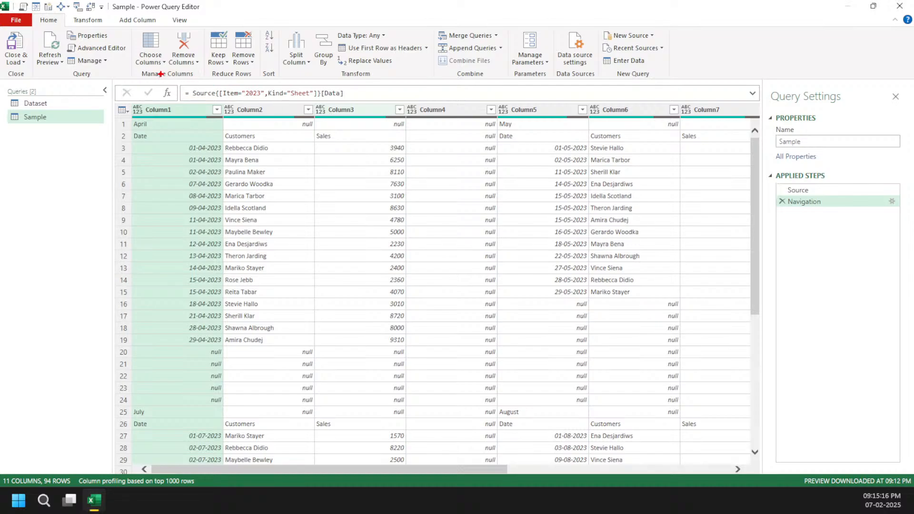
drag(174, 75, 356, 123)
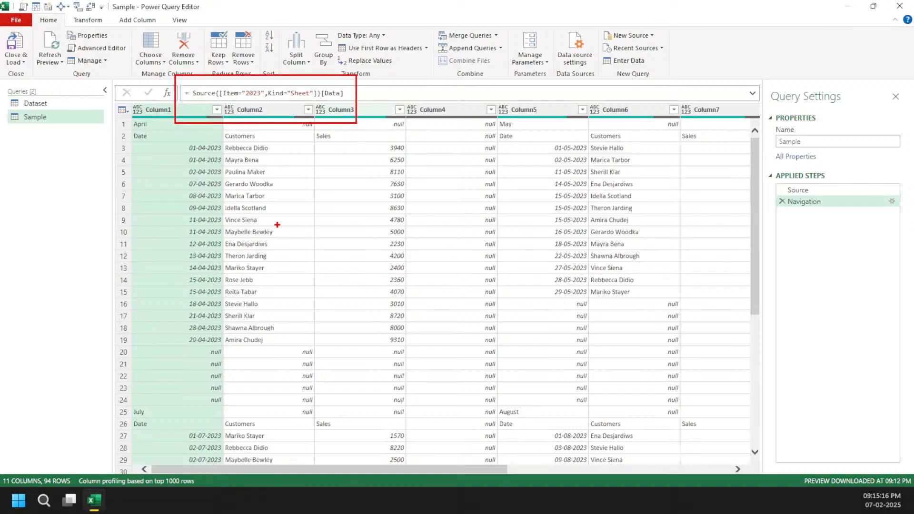
key(Escape)
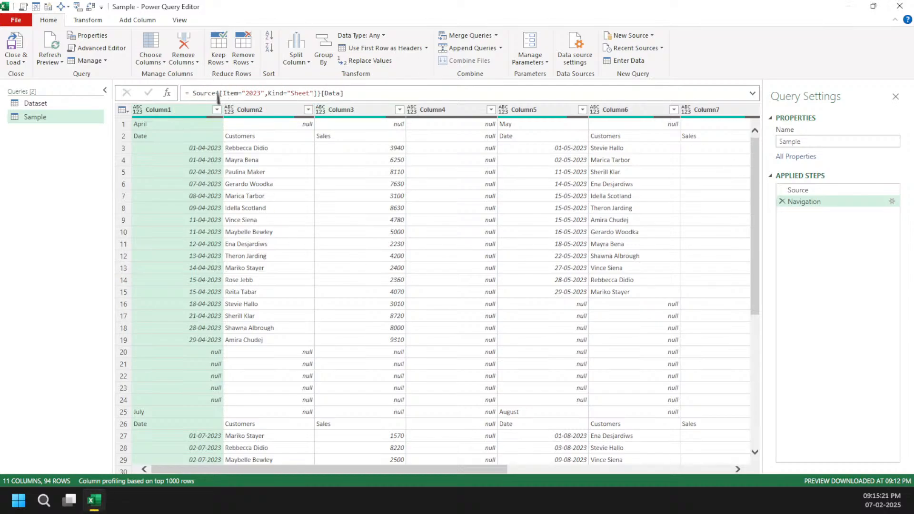
Step: Remove the Kind="Sheet" condition from the Navigation formula so that it reads Source{[Item="2023"]}[Data]
drag(267, 93, 315, 96)
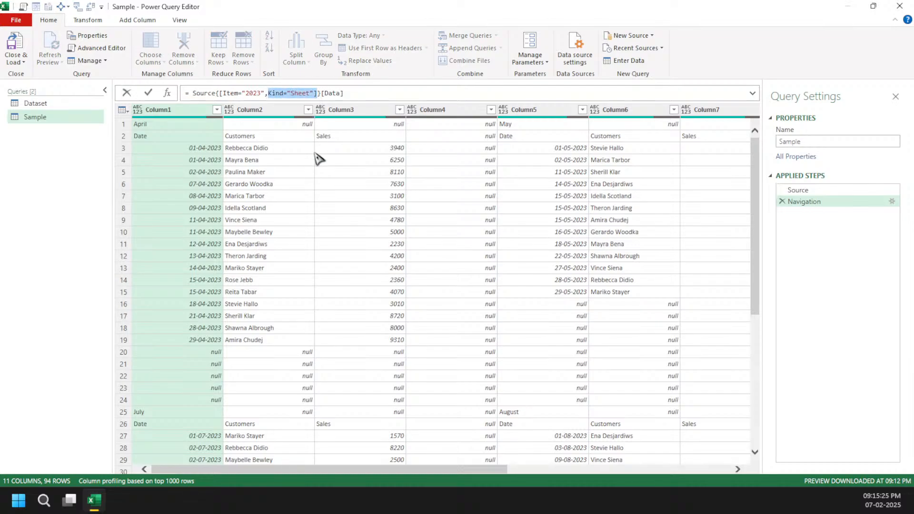
key(BackSpace)
key(BackSpace)
key(Return)
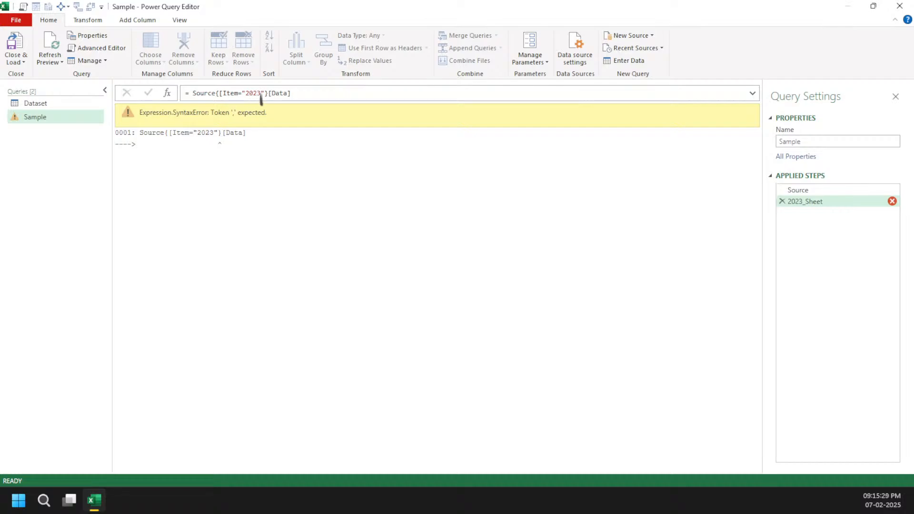
click(262, 94)
text(])
key(Return)
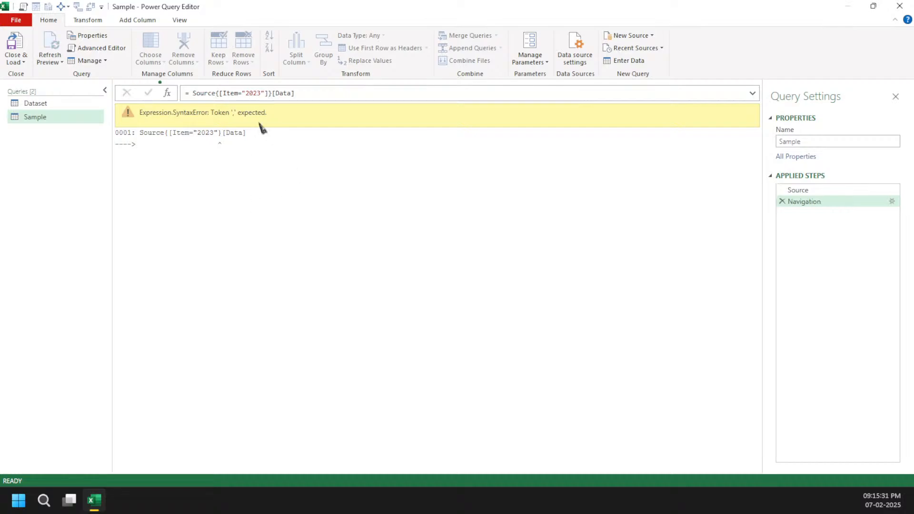
Step: Copy {[Item="2023"]}[Data] from the Navigation formula and append it to the Source step's formula after Dataset
drag(216, 94, 319, 94)
key(ctrl+c)
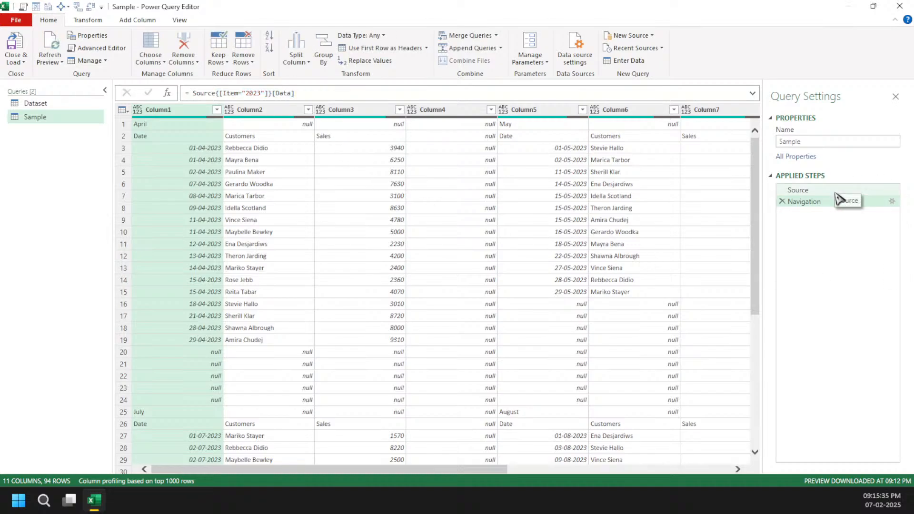
click(797, 190)
click(235, 95)
key(ctrl+v)
key(Return)
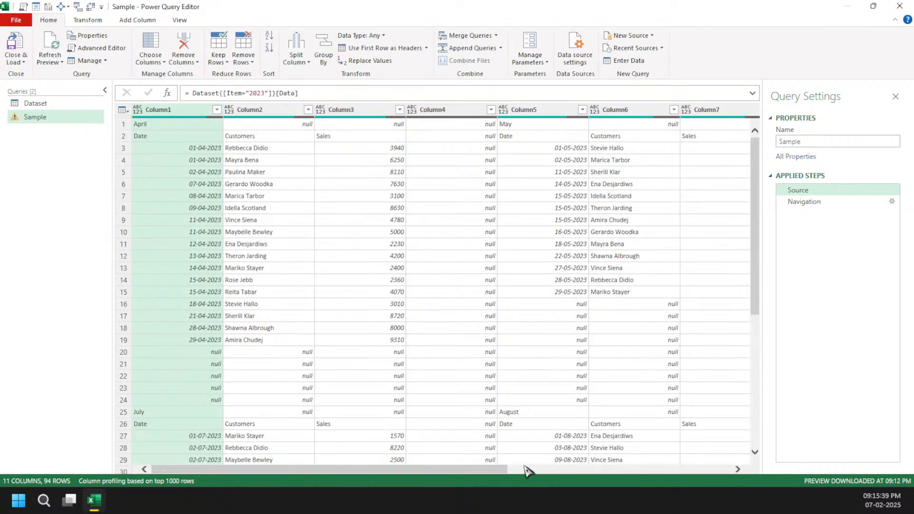
drag(452, 469, 740, 481)
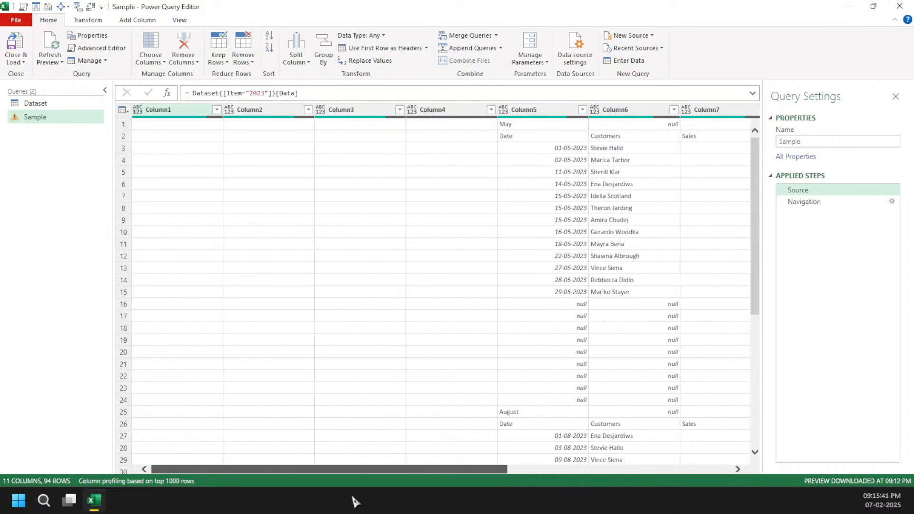
Step: Delete the redundant Navigation step from the Sample query and check the 2023 table's layout
click(805, 202)
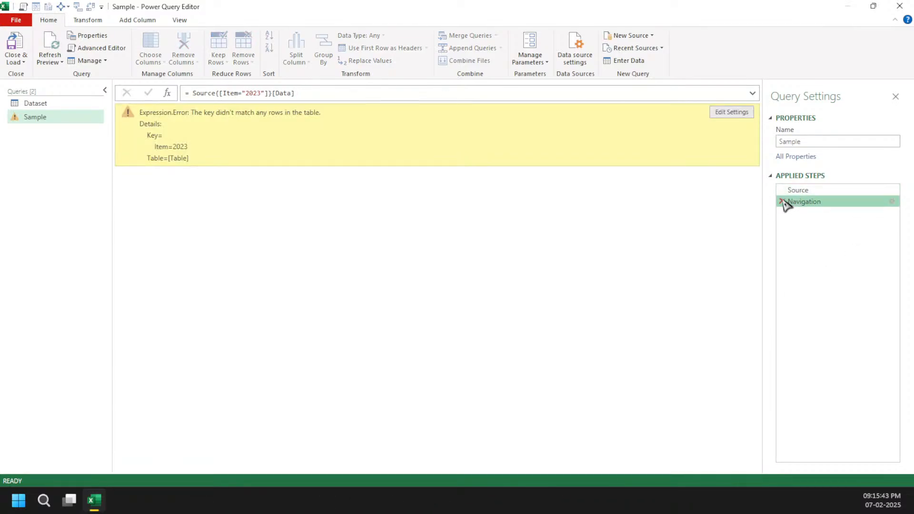
click(782, 201)
click(540, 305)
scroll(371, 213, up, 2)
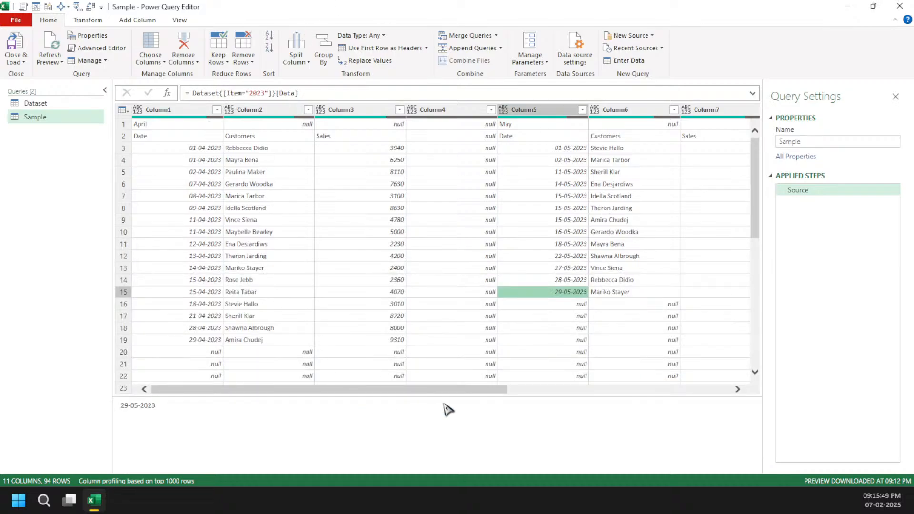
drag(443, 402, 444, 407)
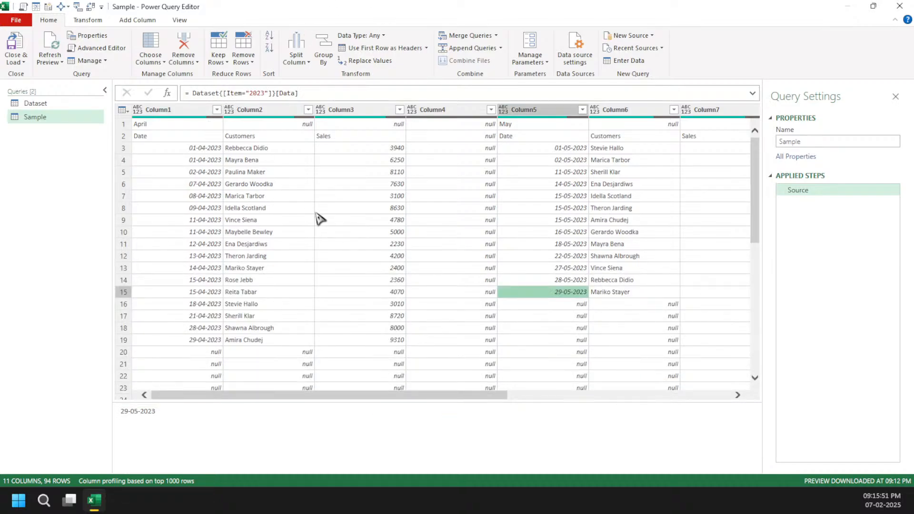
Step: Try filtering the null values out of Column1, review the remaining rows, and delete the filter step
click(217, 109)
click(62, 242)
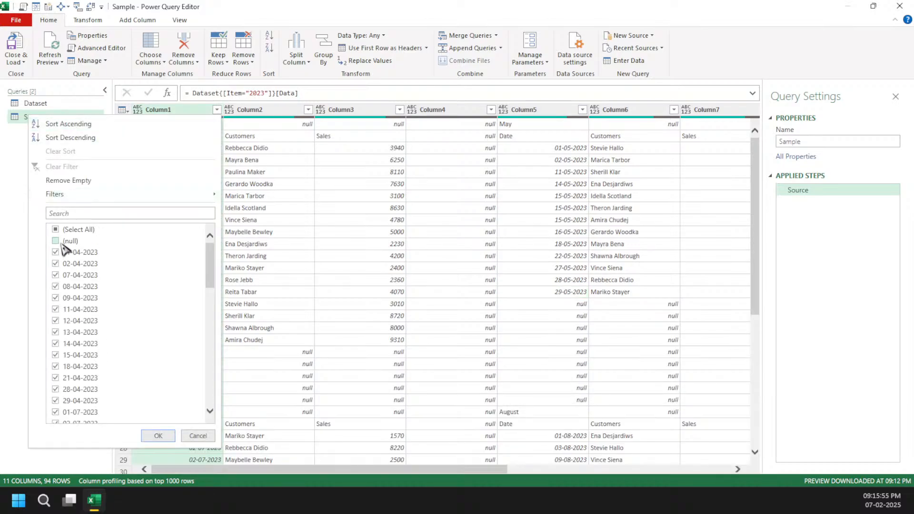
click(158, 435)
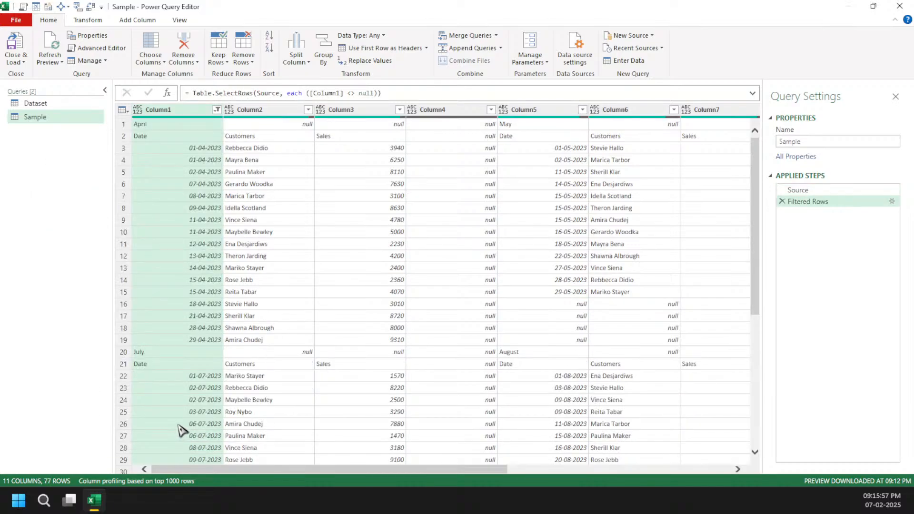
scroll(326, 445, down, 5)
scroll(329, 447, down, 2)
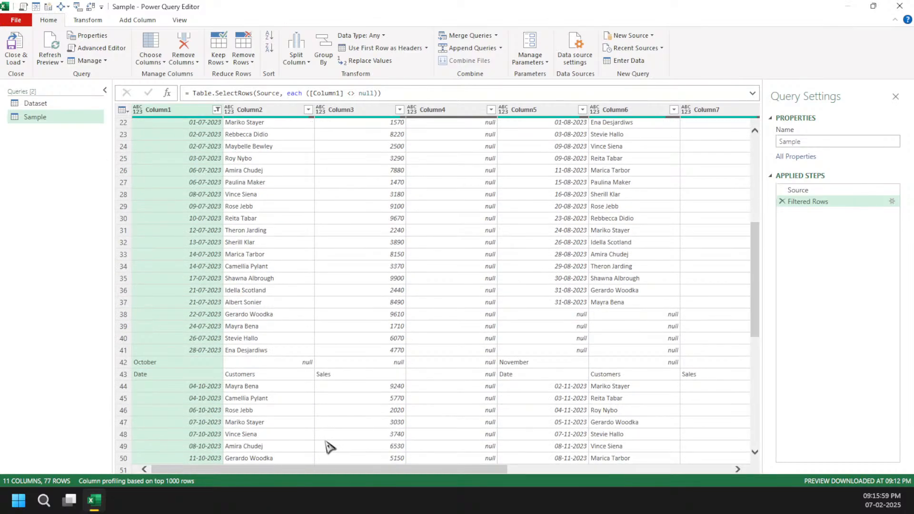
click(782, 201)
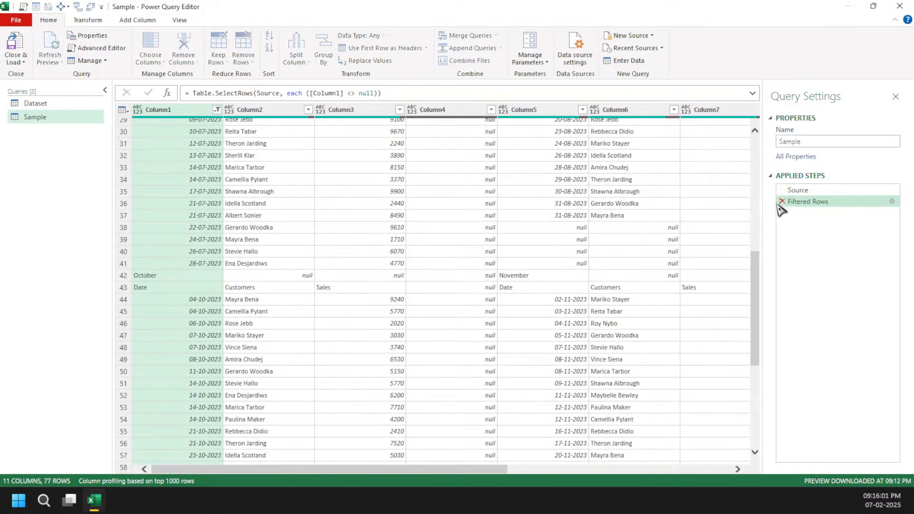
Step: Examine the last rows of the 2023 table, comparing Column1's trailing nulls with the February entries in Column5 and Column6
scroll(594, 267, down, 20)
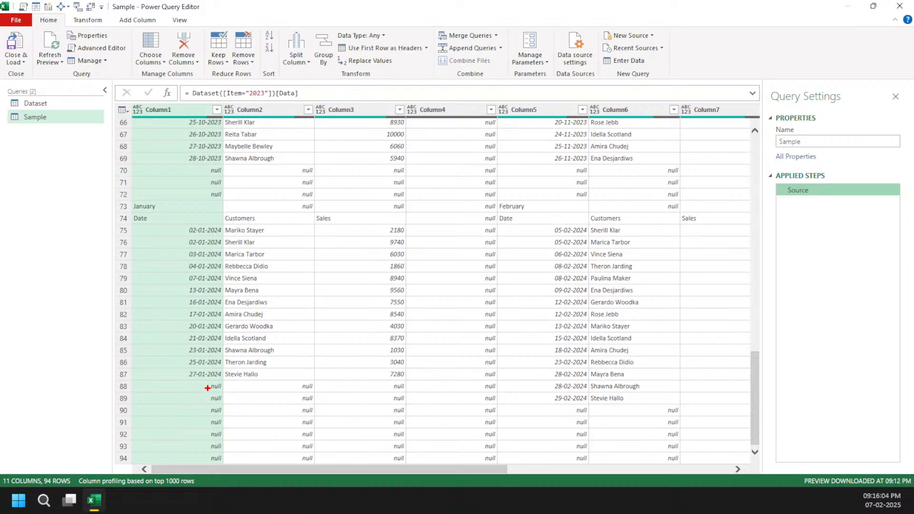
drag(194, 388, 148, 366)
drag(525, 378, 709, 426)
key(ctrl+z)
drag(531, 376, 700, 412)
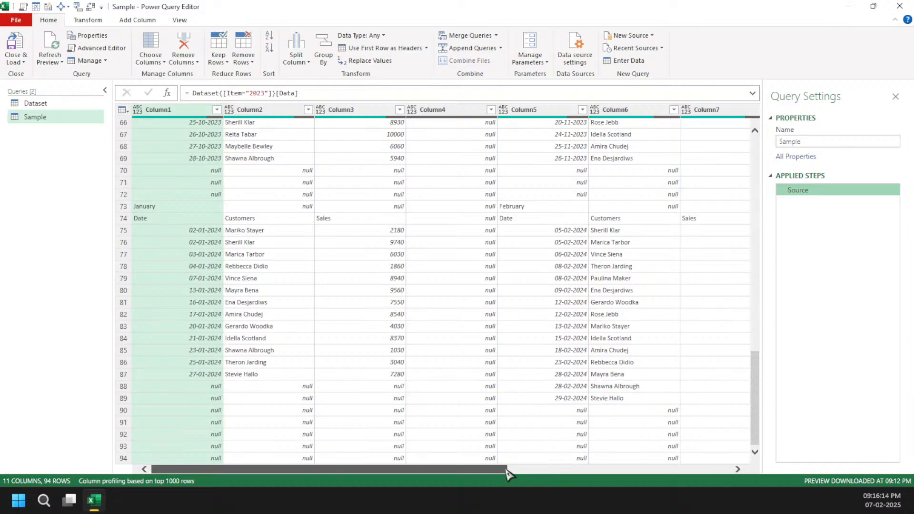
mouse_move(509, 469)
mouse_down()
mouse_move(754, 473)
mouse_move(481, 475)
mouse_up()
scroll(357, 225, up, 20)
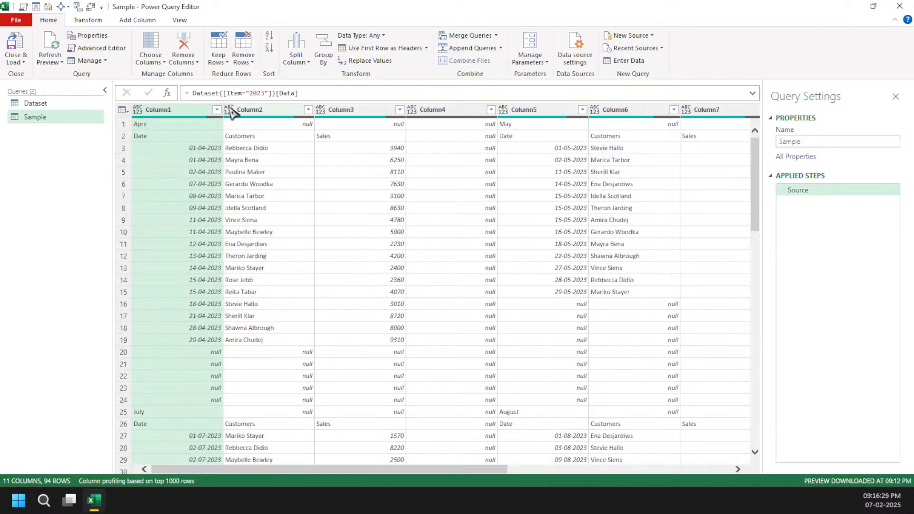
Step: Inspect the kinds of values in Column1, comparing the month names, Date headers, actual dates and nulls
click(189, 137)
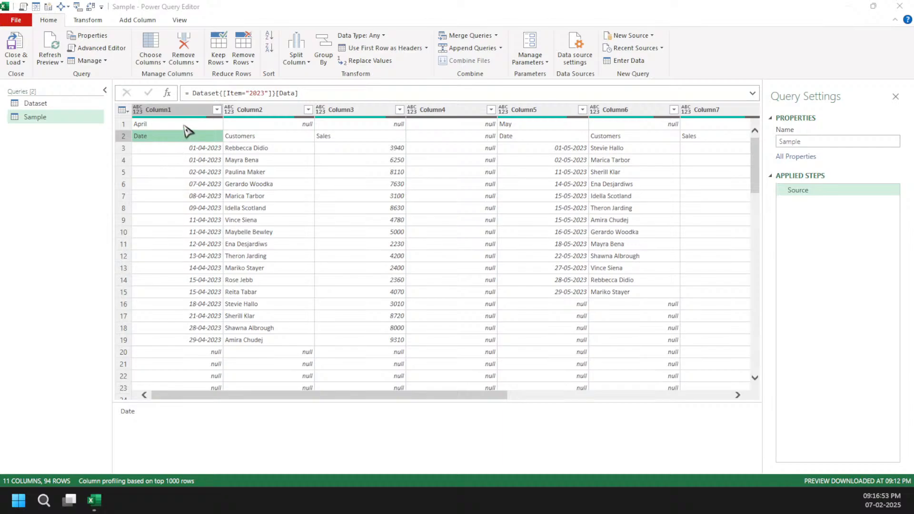
click(202, 376)
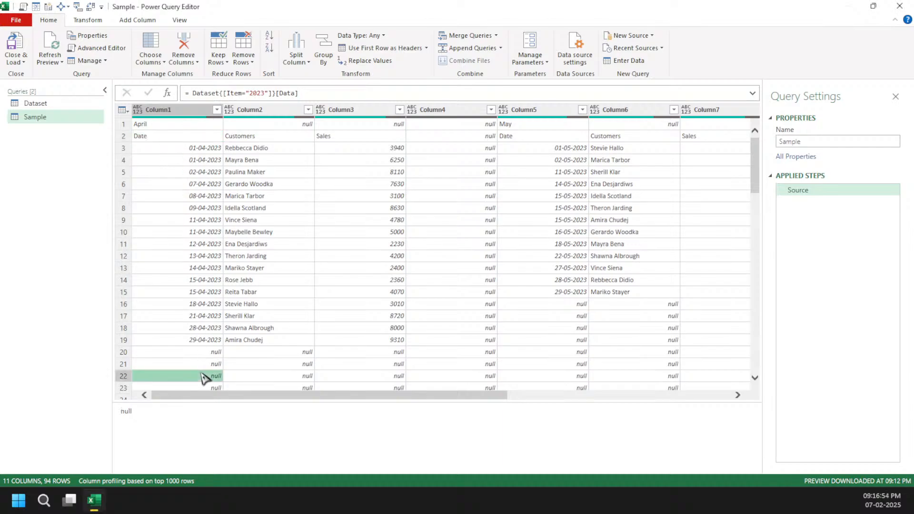
click(212, 174)
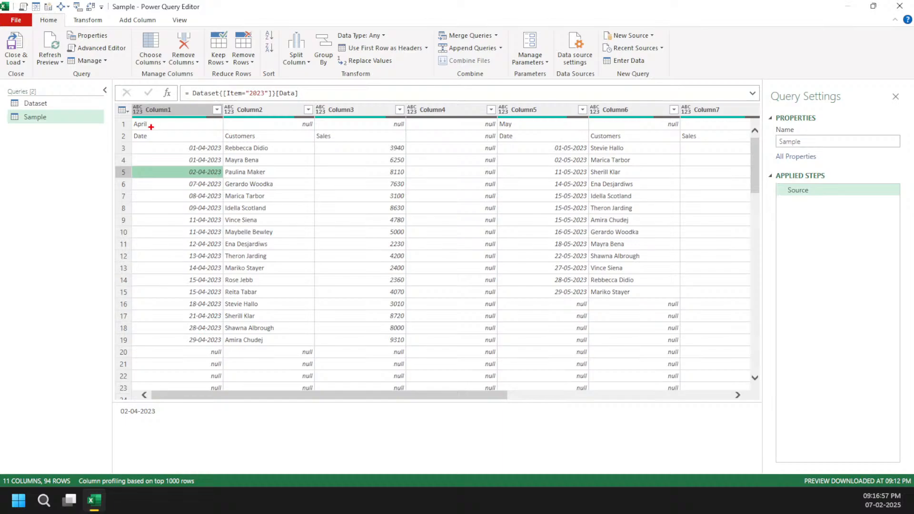
mouse_move(126, 123)
mouse_down()
mouse_move(264, 153)
mouse_move(414, 148)
mouse_up()
click(199, 151)
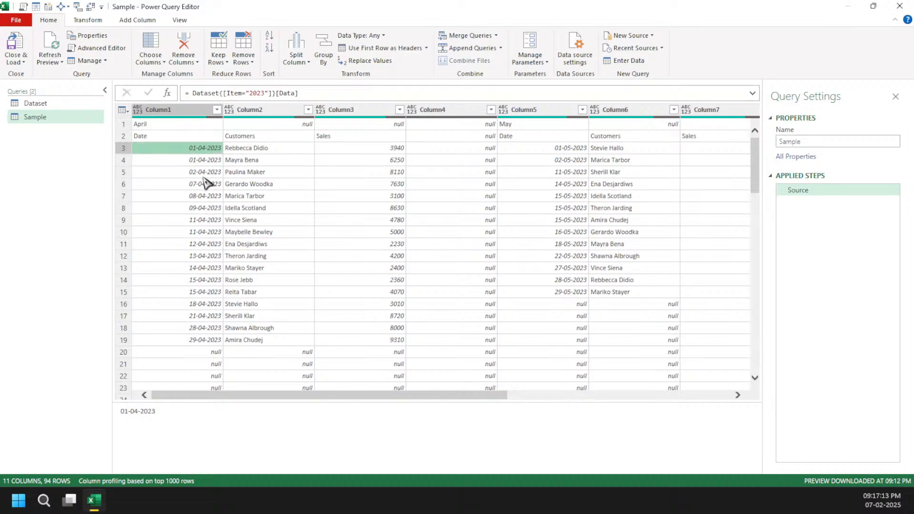
click(205, 172)
scroll(209, 207, down, 4)
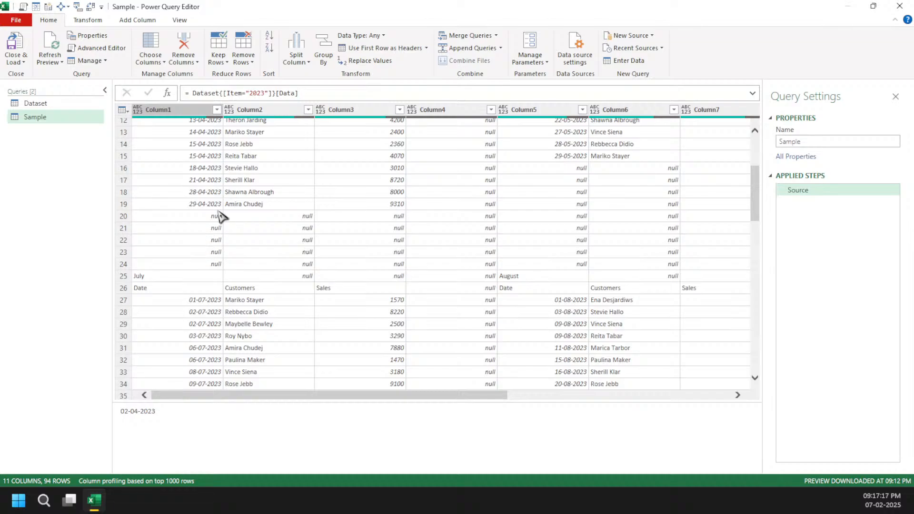
scroll(295, 259, up, 2)
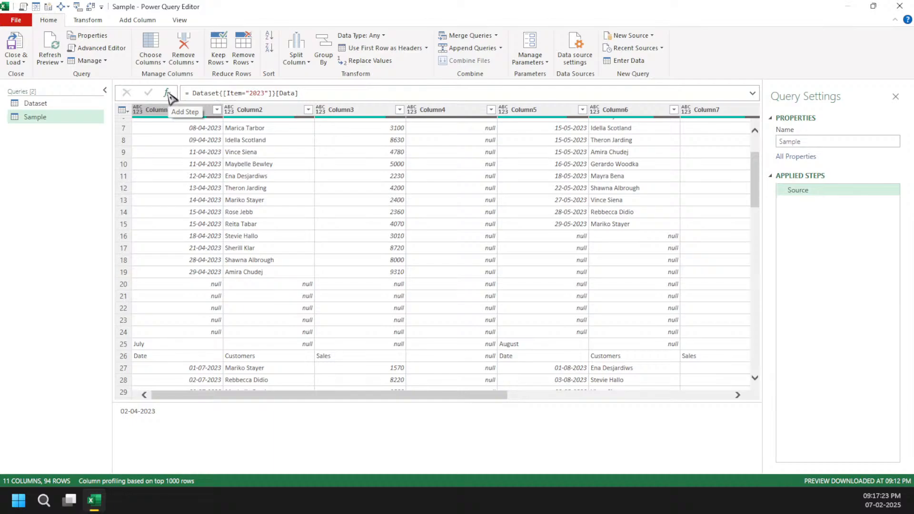
Step: Filter Column1 of the Source table so that only its null rows are kept
click(167, 92)
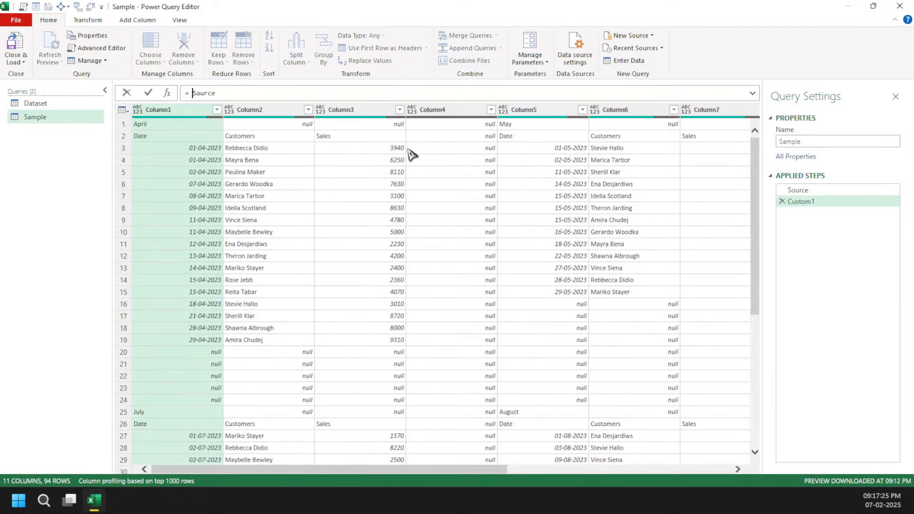
click(782, 201)
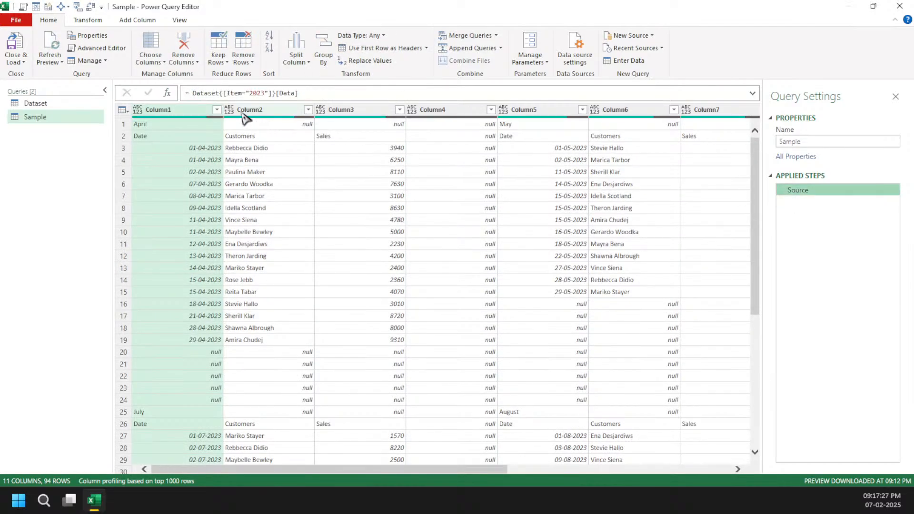
click(216, 110)
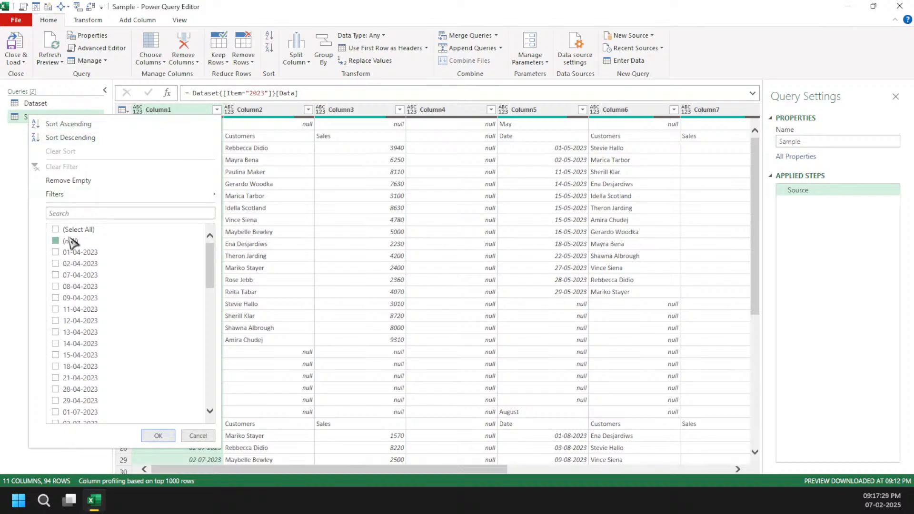
click(164, 436)
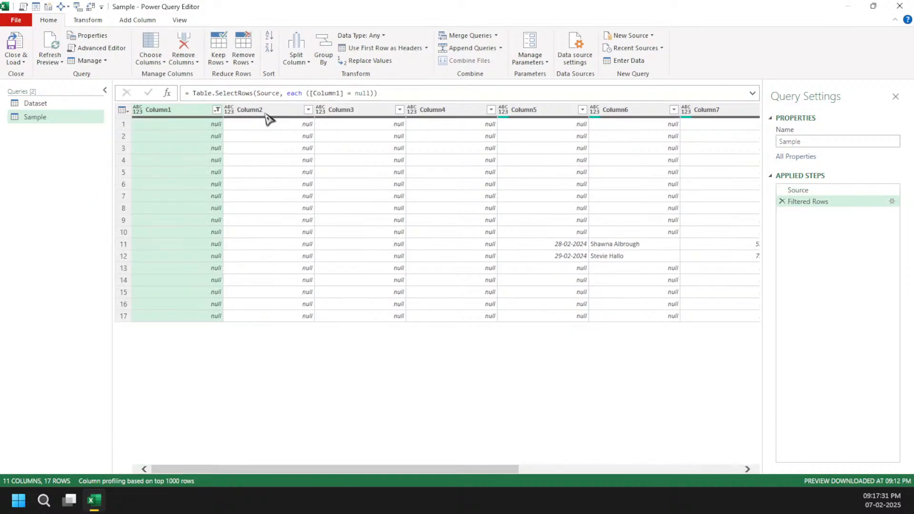
Step: Extend the filter formula's condition to each [Column1] is date and [Column1] = null, without the surrounding parentheses
click(315, 94)
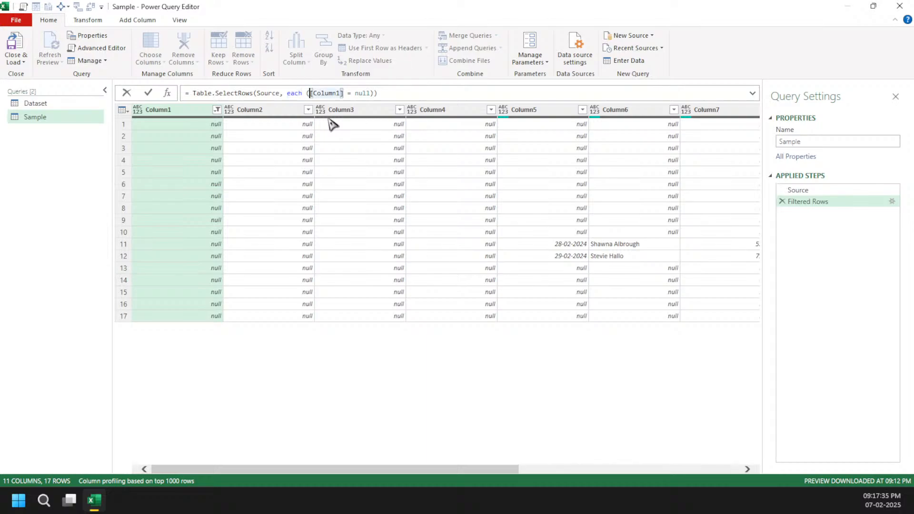
key(BackSpace)
text([Column)
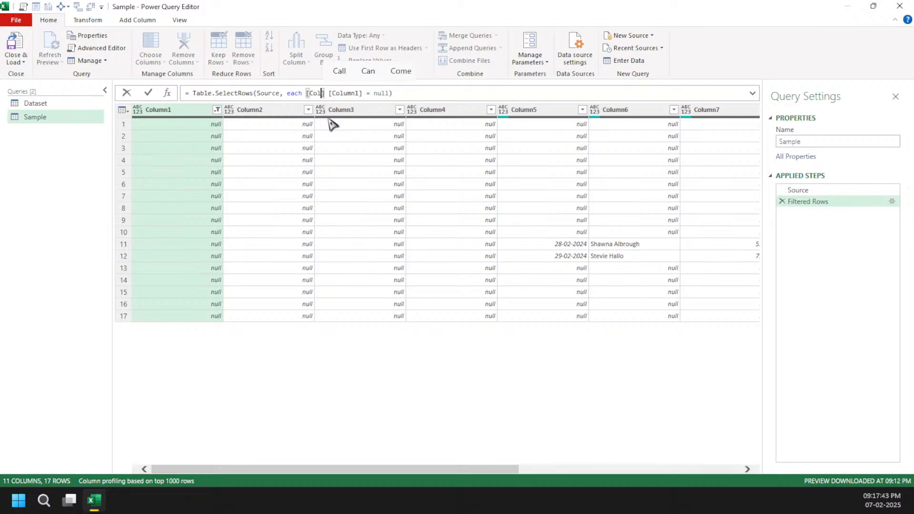
key(Left)
text(1)
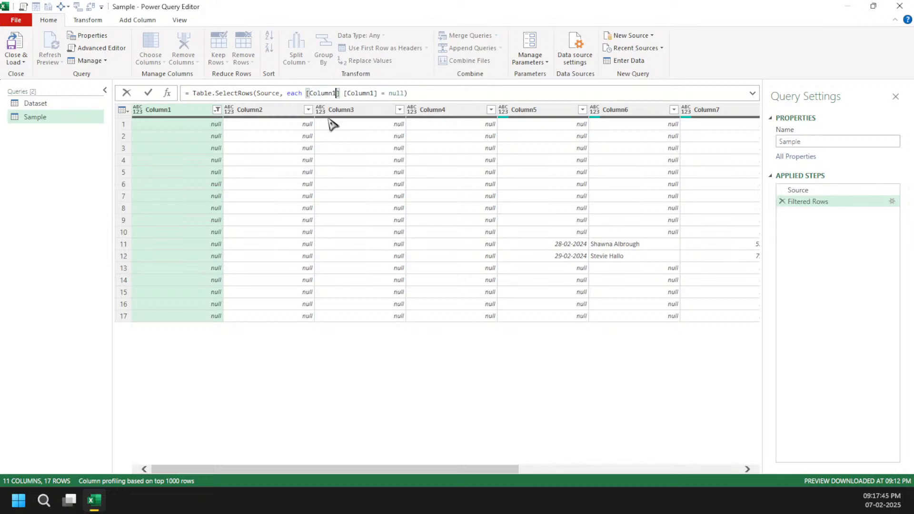
key(Right)
key(Right)
key(Left)
text(is date)
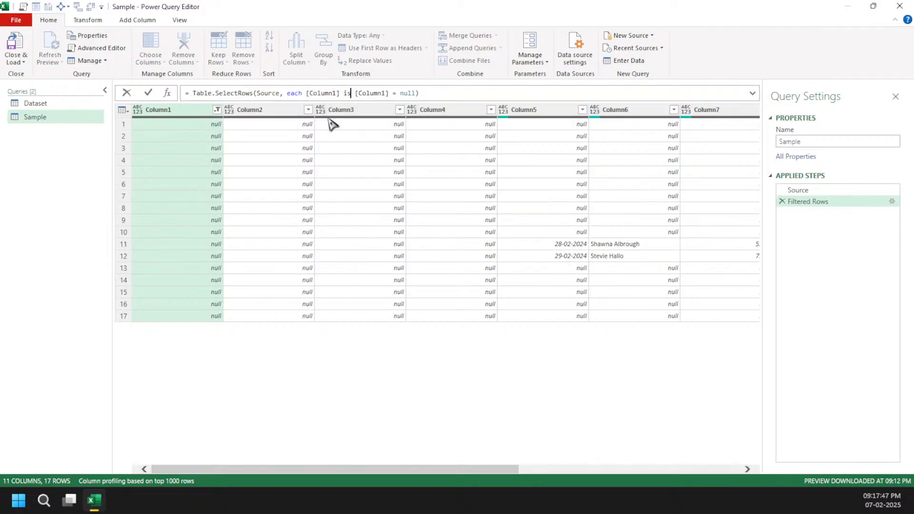
text( and)
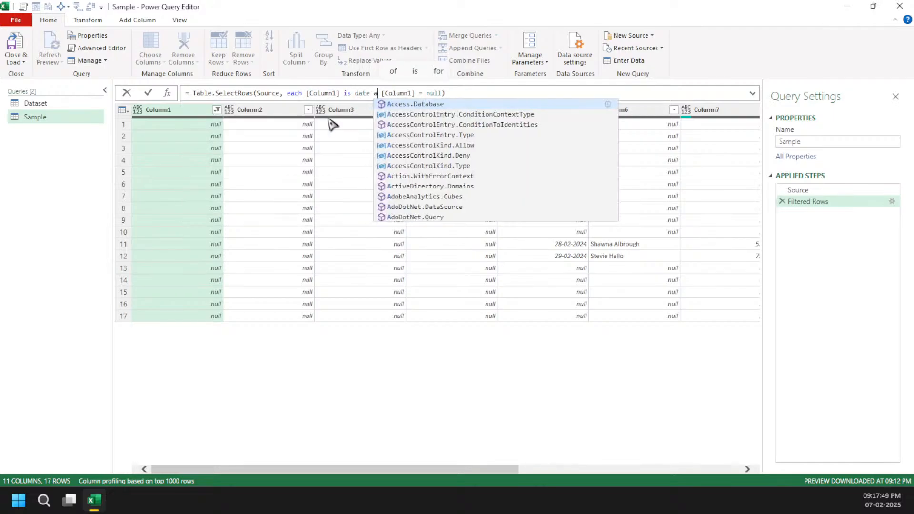
click(288, 257)
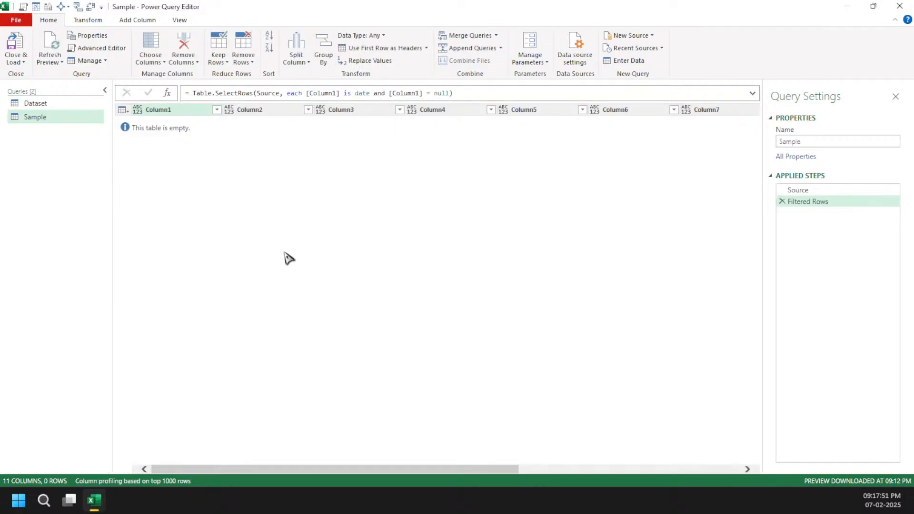
Step: Replace the and operator with or in the filter formula's condition on Column1
double_click(361, 93)
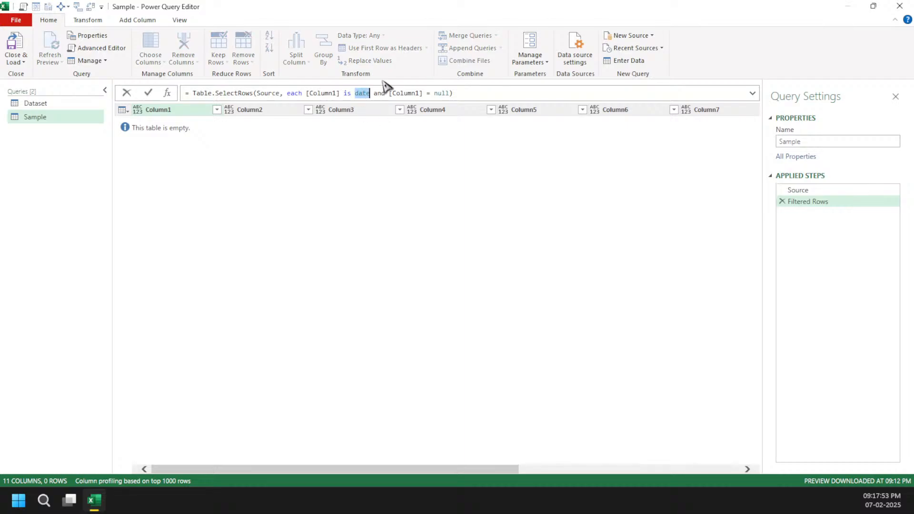
double_click(379, 93)
text(or)
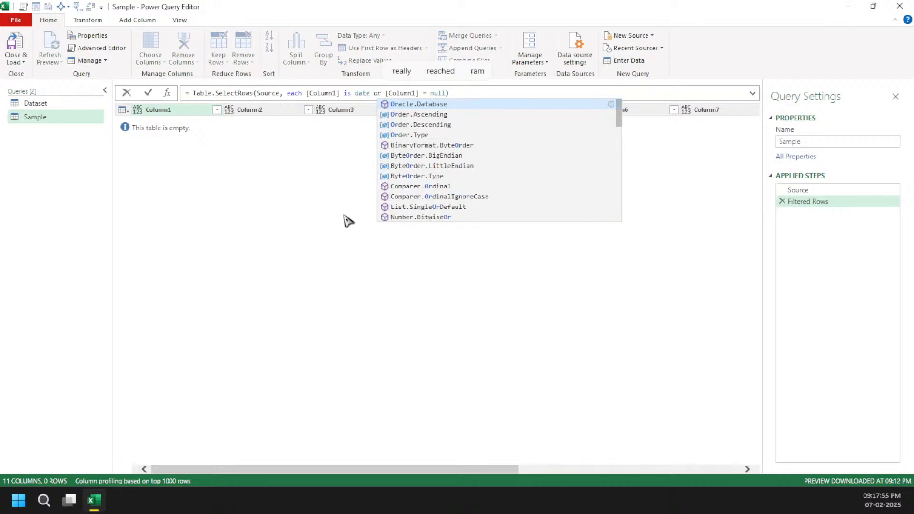
click(347, 221)
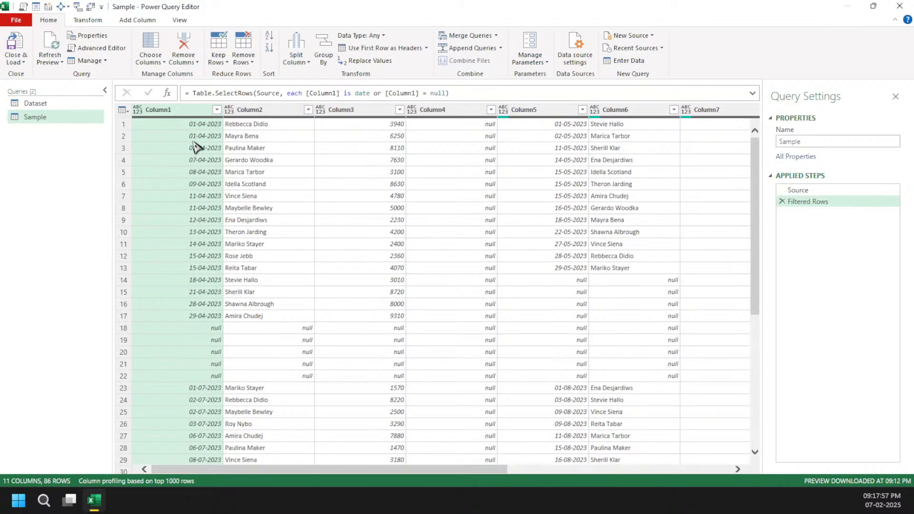
Step: Review the filtered rows across all columns and compare them with the Source step's table
click(198, 126)
click(209, 220)
click(217, 304)
scroll(295, 302, down, 9)
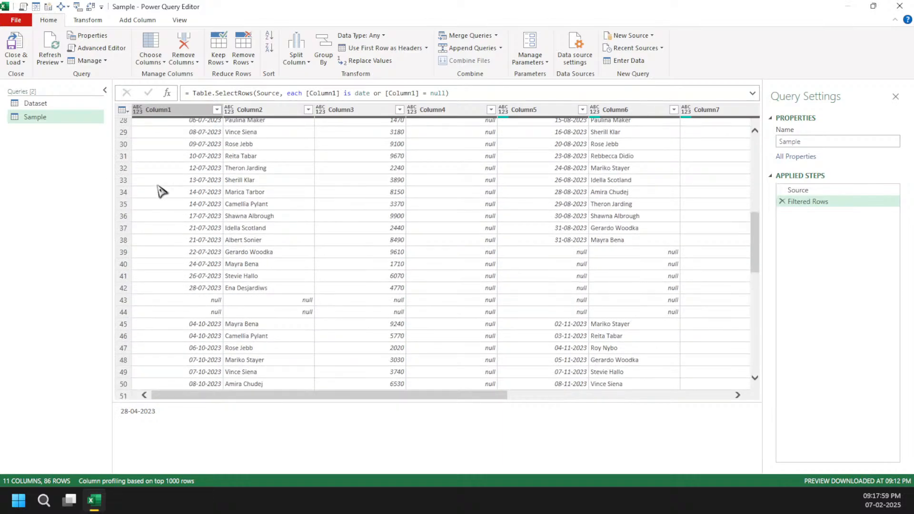
scroll(726, 269, up, 9)
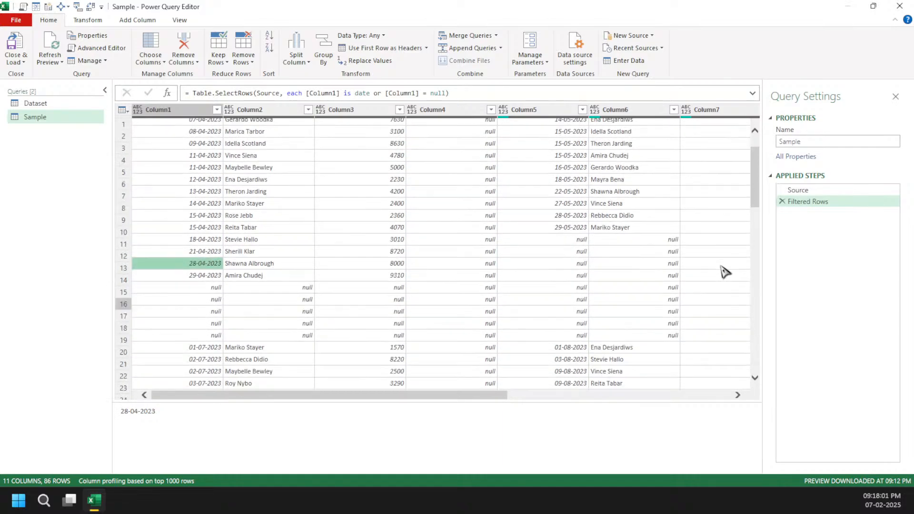
drag(395, 396, 693, 398)
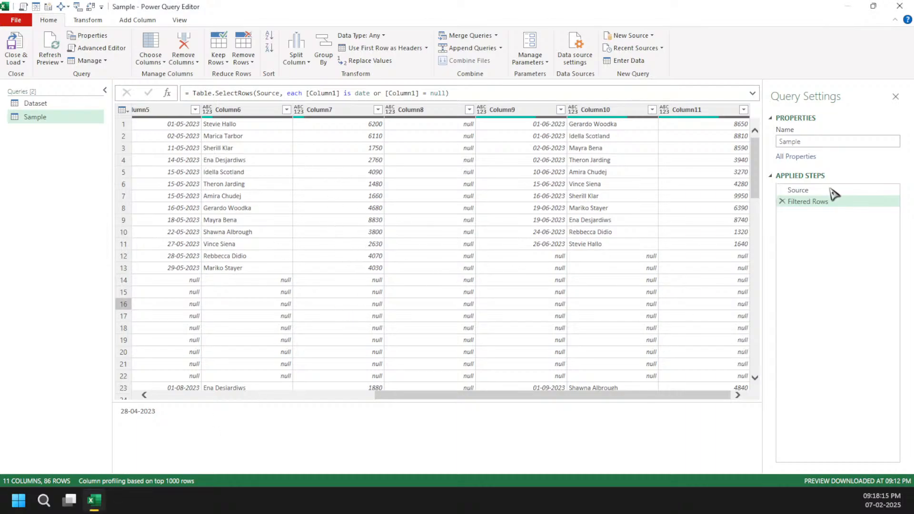
click(809, 190)
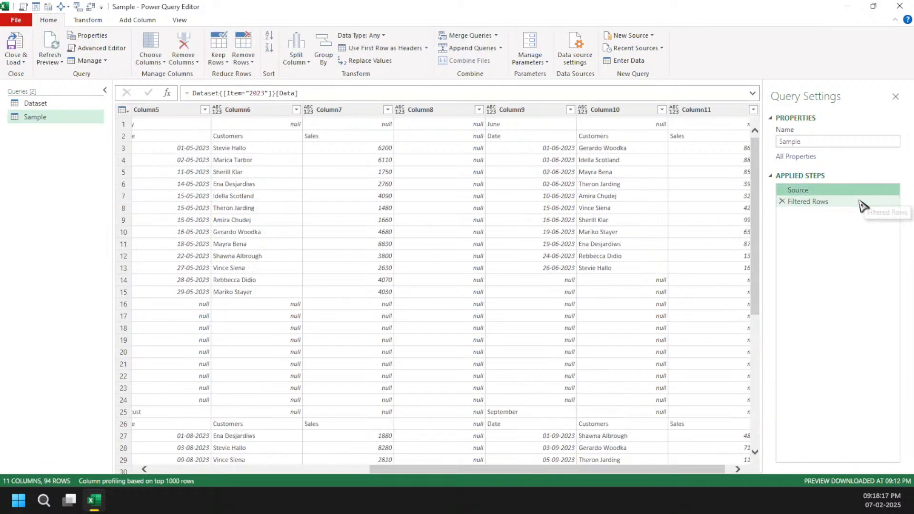
Step: Rename the Filtered Rows step as Filter
double_click(856, 202)
text(F)
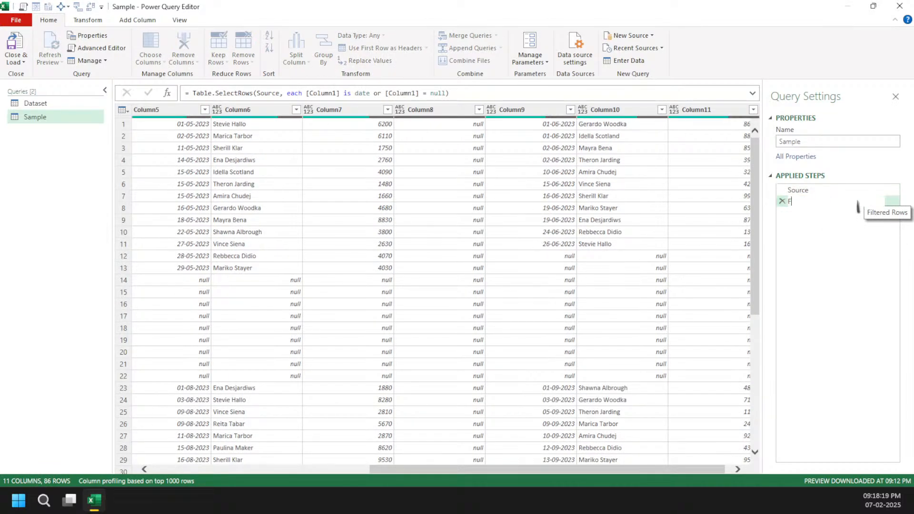
text(ilter)
key(Return)
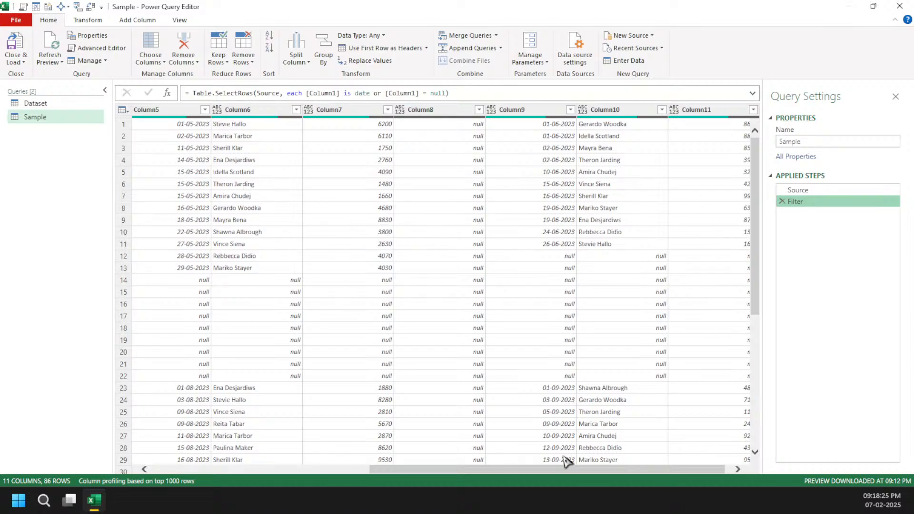
Step: Add a custom step that converts the filtered table into column lists with the formula Table.ToColumns(Filter)
drag(594, 470, 396, 481)
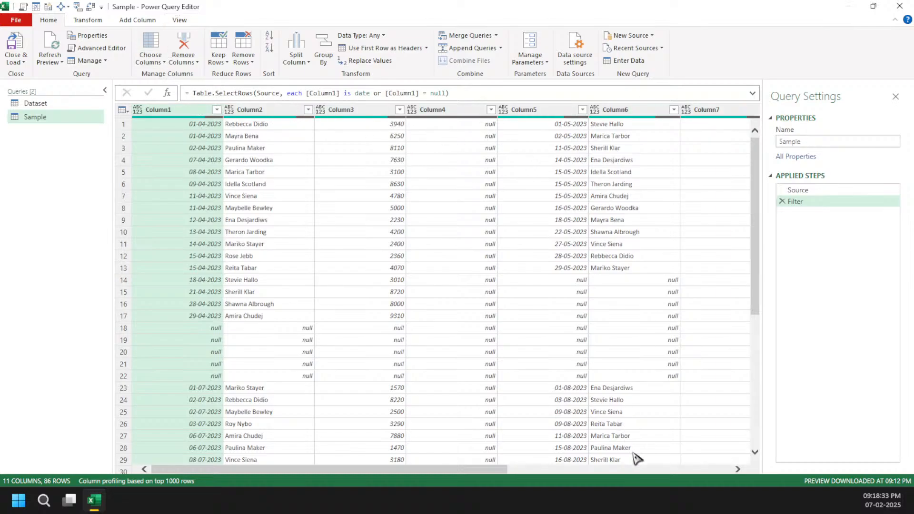
drag(497, 474, 698, 472)
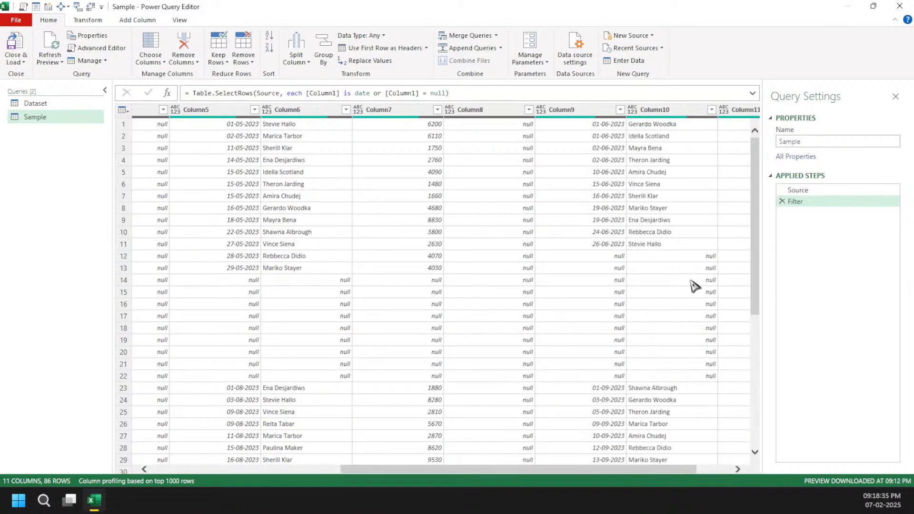
drag(618, 473, 373, 482)
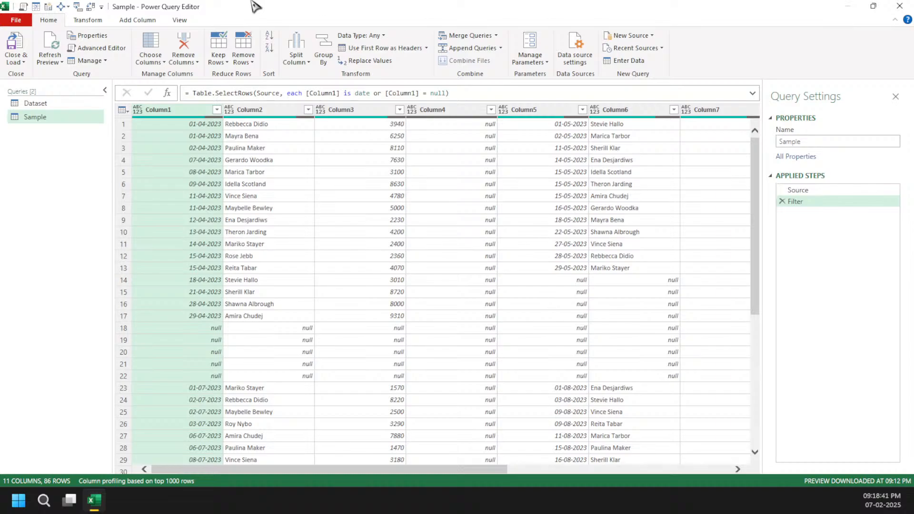
click(167, 93)
click(199, 94)
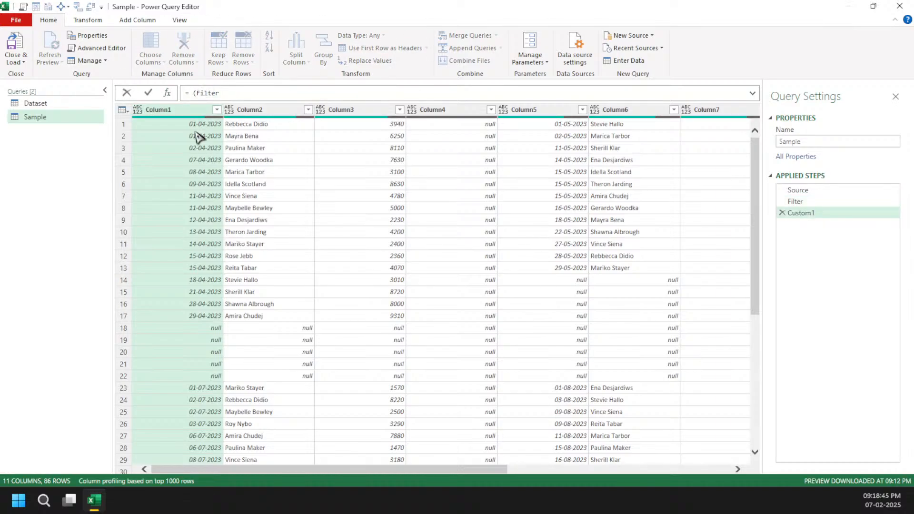
text(Tabletot)
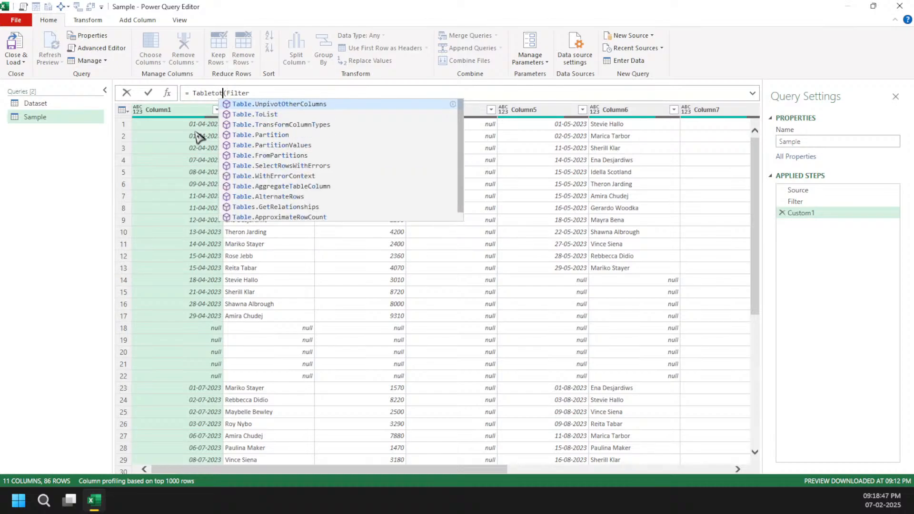
text(co)
key(Tab)
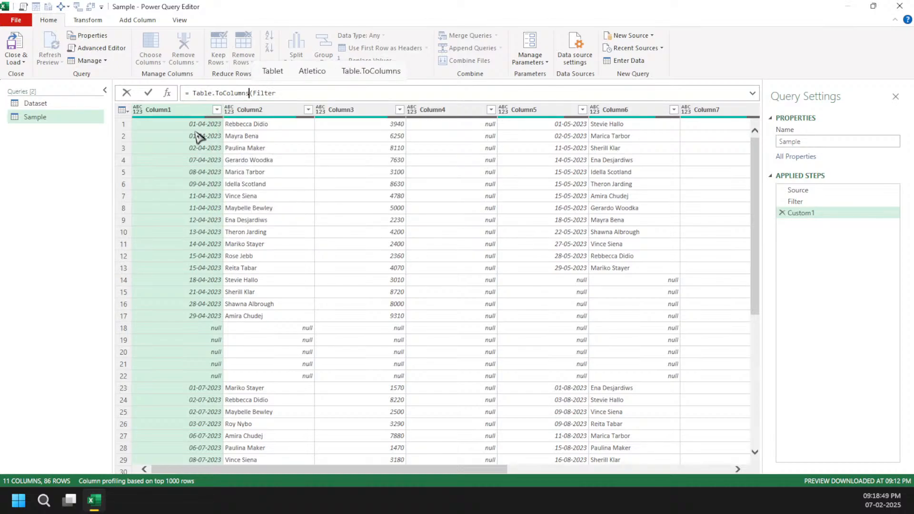
text())
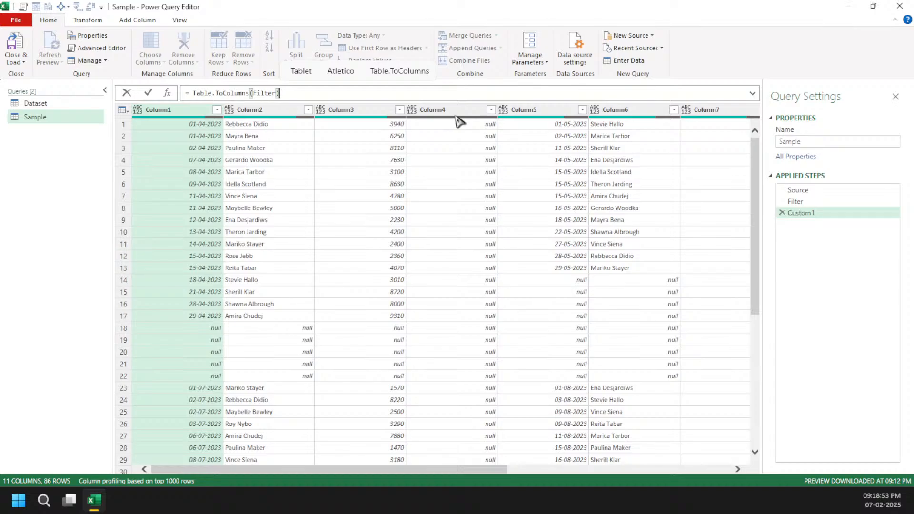
key(Return)
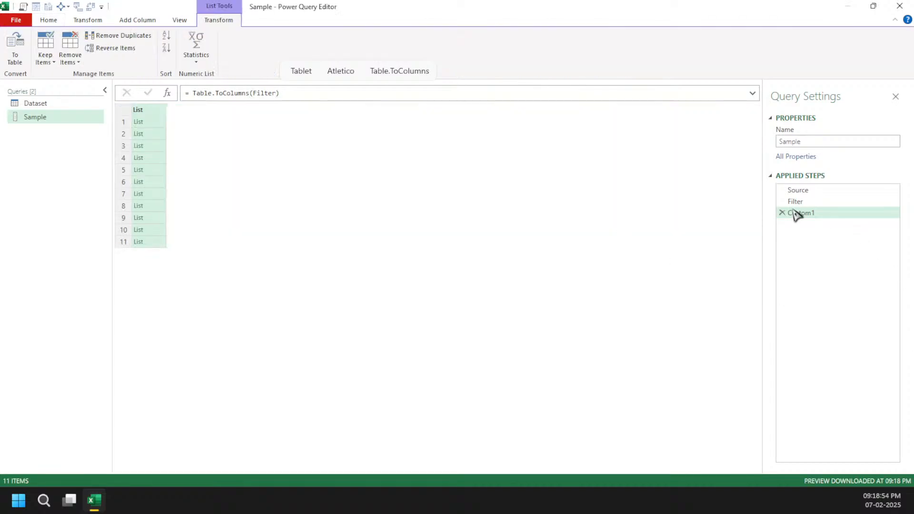
Step: Inspect the first, second and last column lists and compare them with the Filter step's columns, especially Column4
click(155, 122)
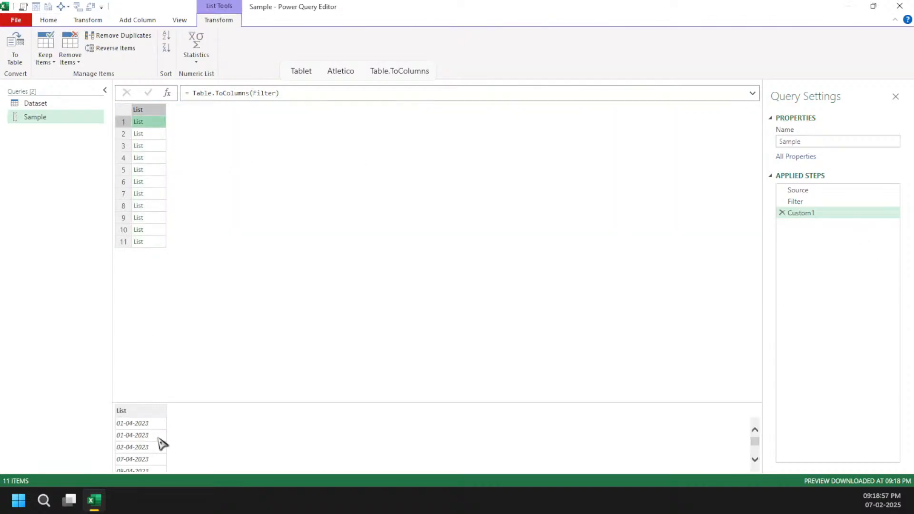
click(154, 135)
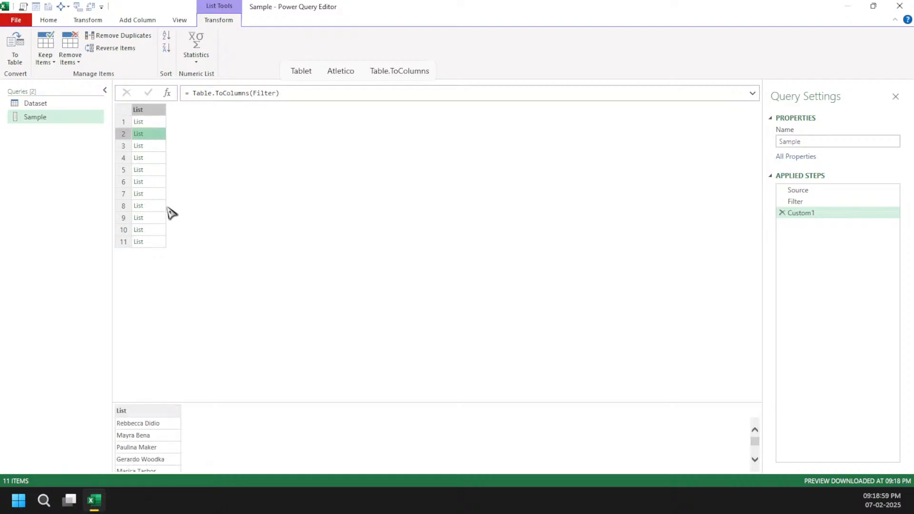
click(158, 242)
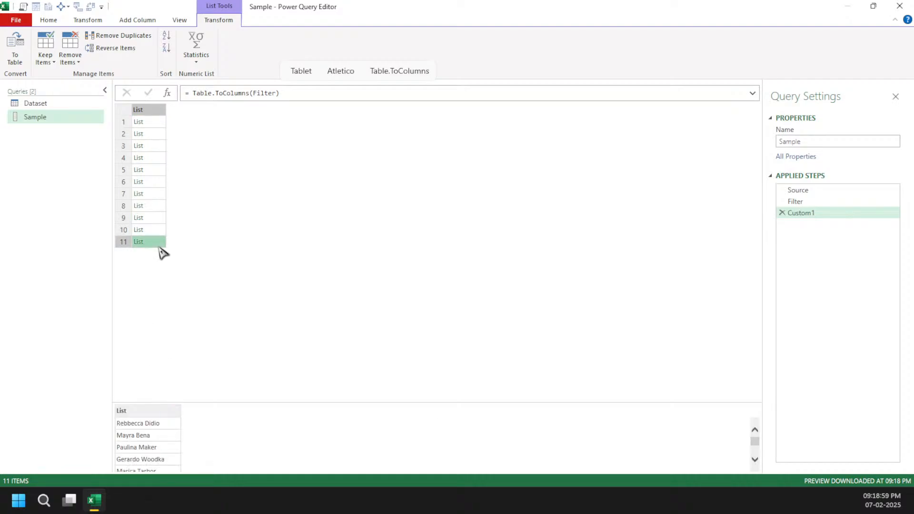
click(852, 202)
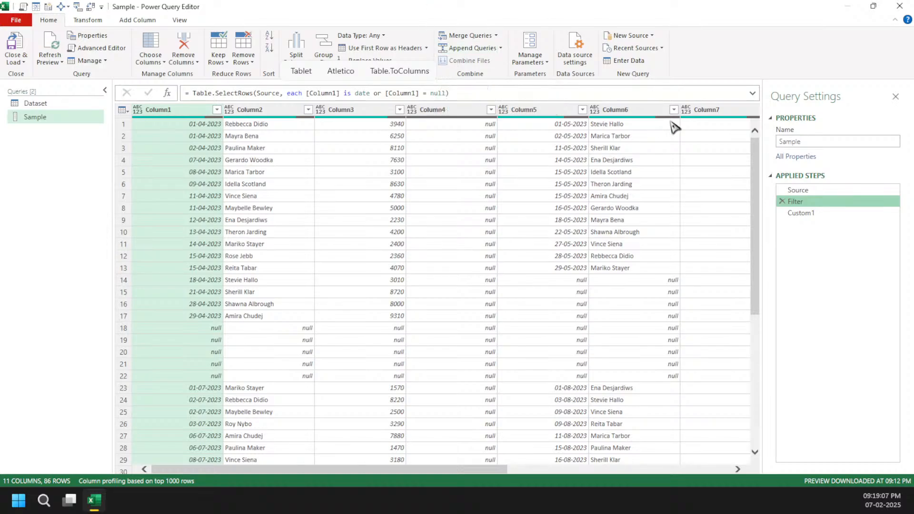
drag(500, 475, 582, 474)
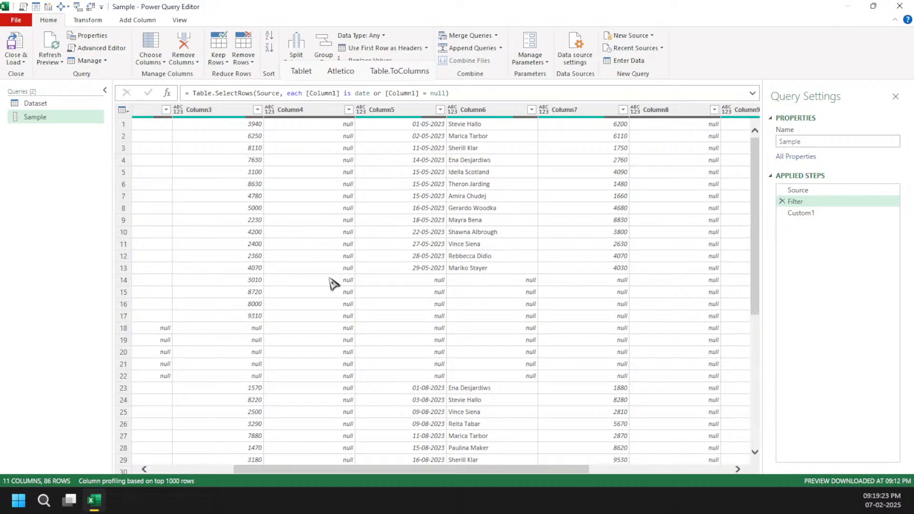
scroll(337, 309, down, 9)
scroll(337, 309, down, 4)
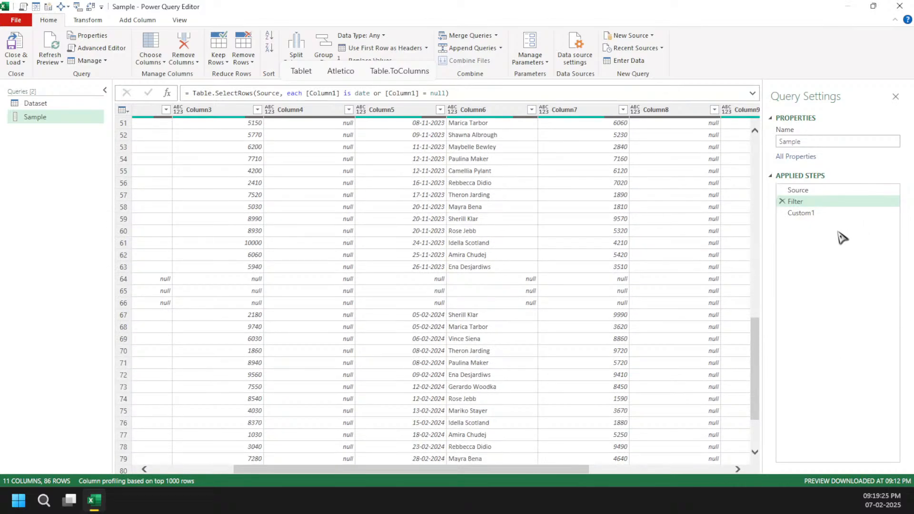
click(801, 213)
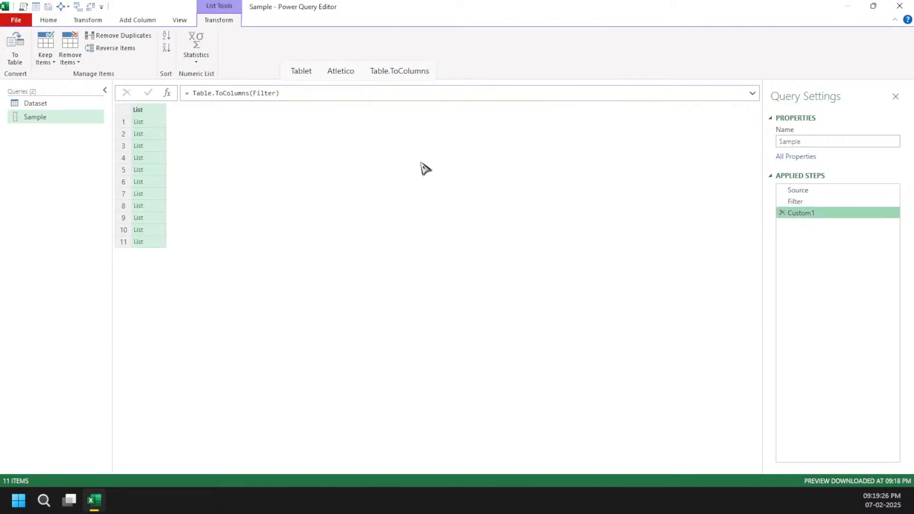
click(895, 202)
click(480, 109)
scroll(433, 343, down, 19)
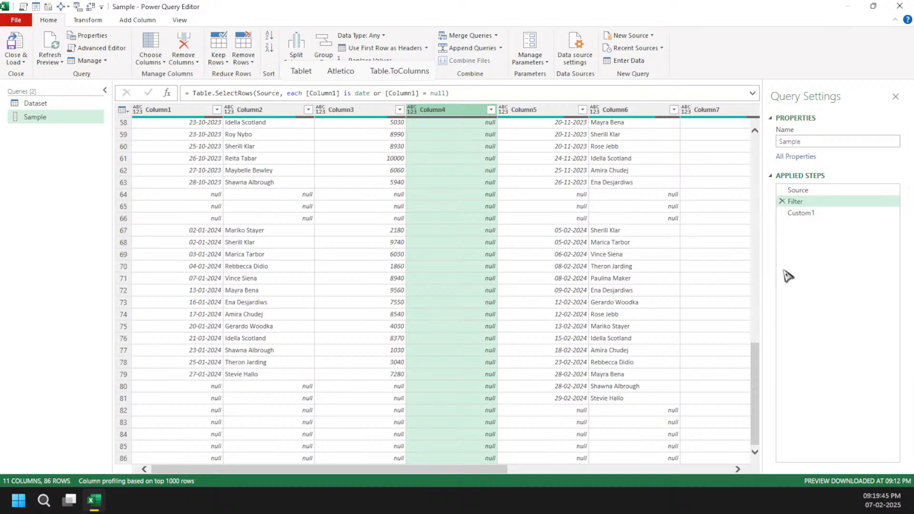
Step: Rename the Table.ToColumns step as ToCols
click(848, 214)
click(847, 214)
text(ToCols)
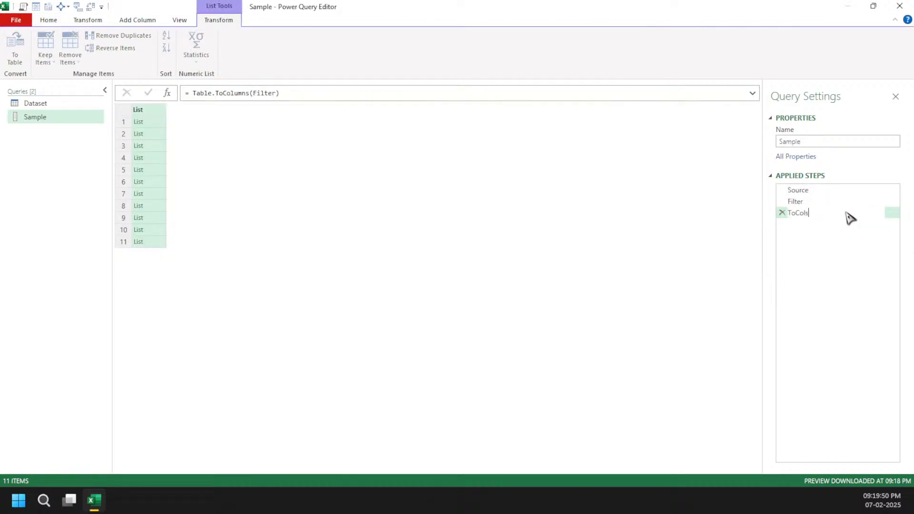
key(Return)
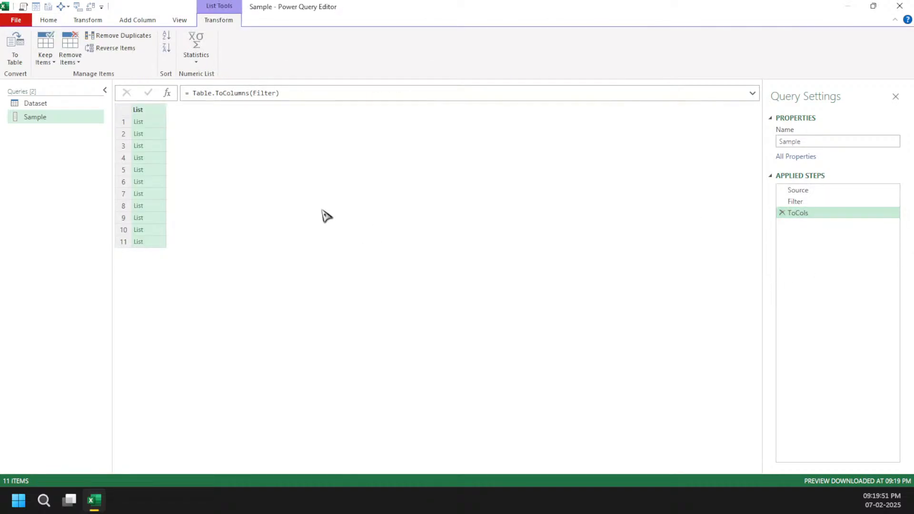
Step: Add a custom step that only references ToCols and preview the contents of its first five lists
click(167, 93)
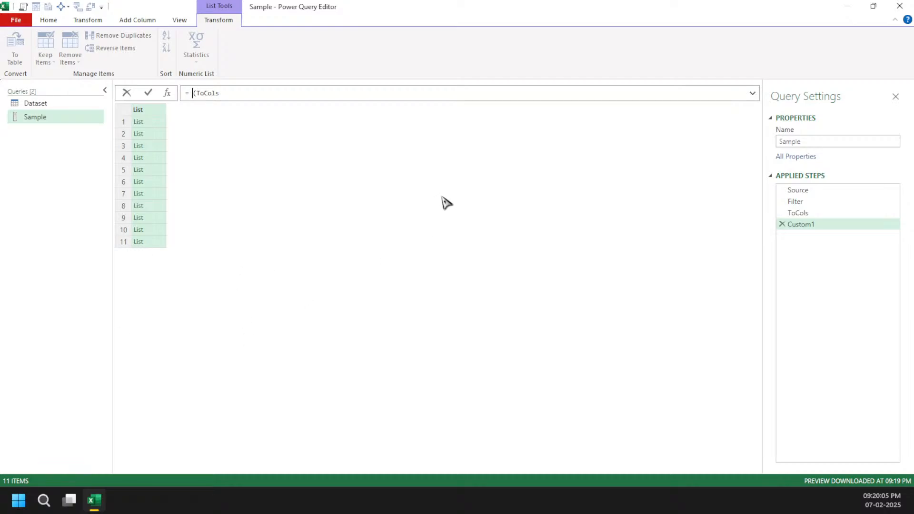
key(Delete)
click(154, 122)
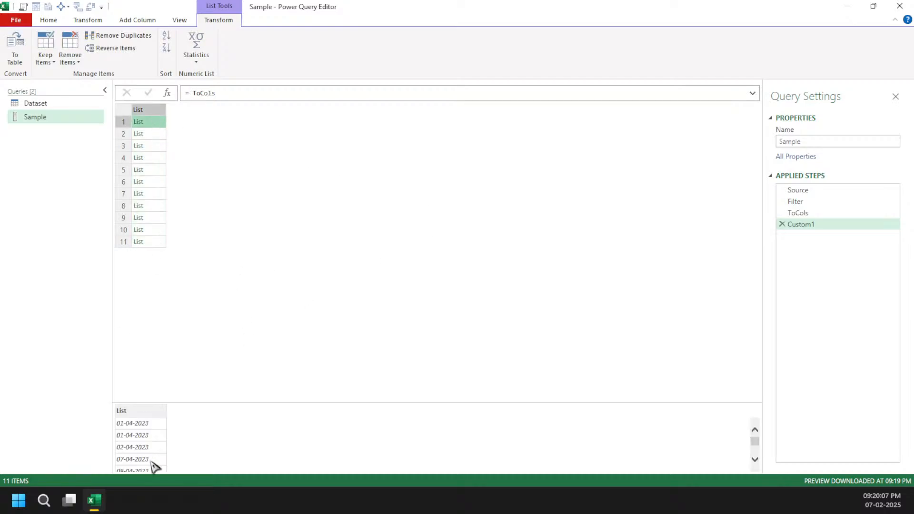
click(150, 135)
click(152, 146)
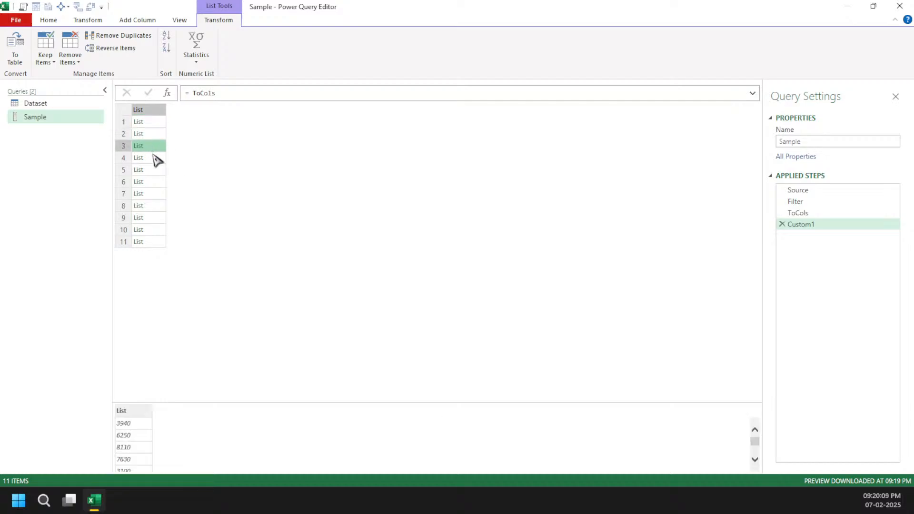
click(153, 157)
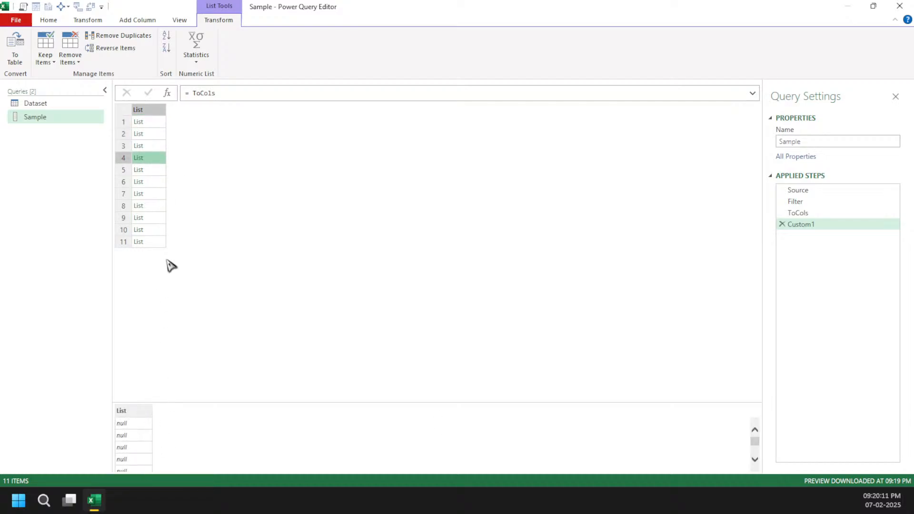
click(144, 170)
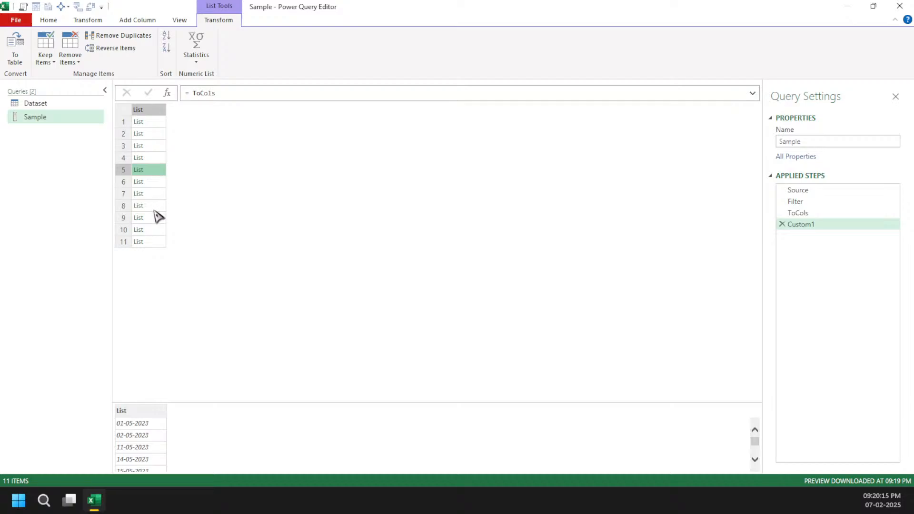
Step: Delete the custom step that references ToCols and the ToCols step itself
click(781, 224)
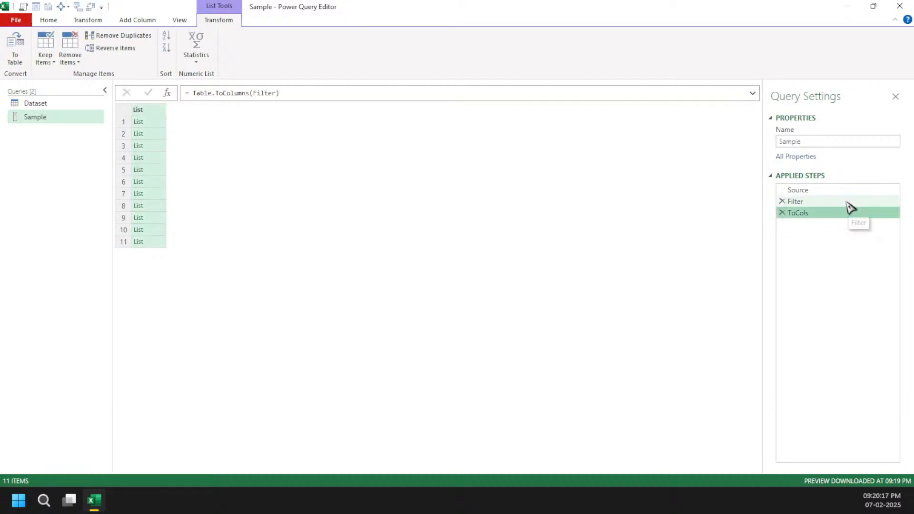
click(782, 212)
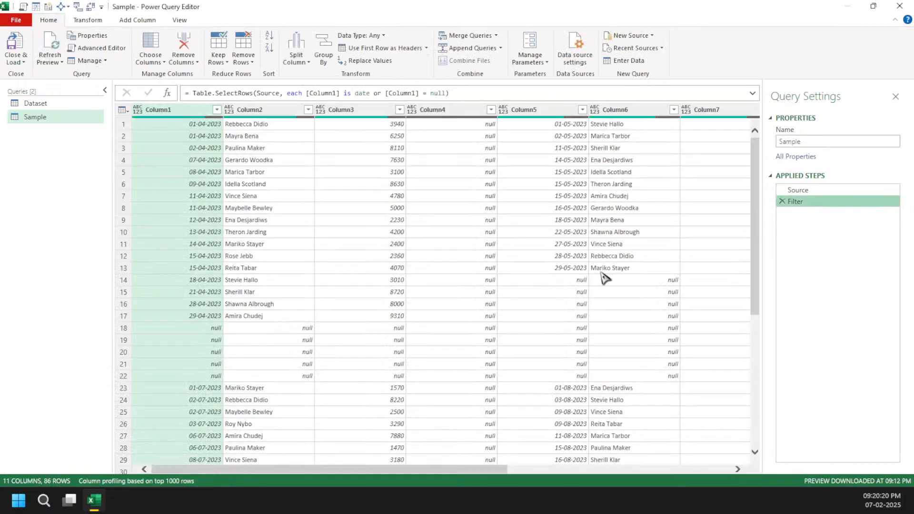
Step: Add a custom step that profiles the filtered table with the formula Table.Profile(Filter)
click(167, 93)
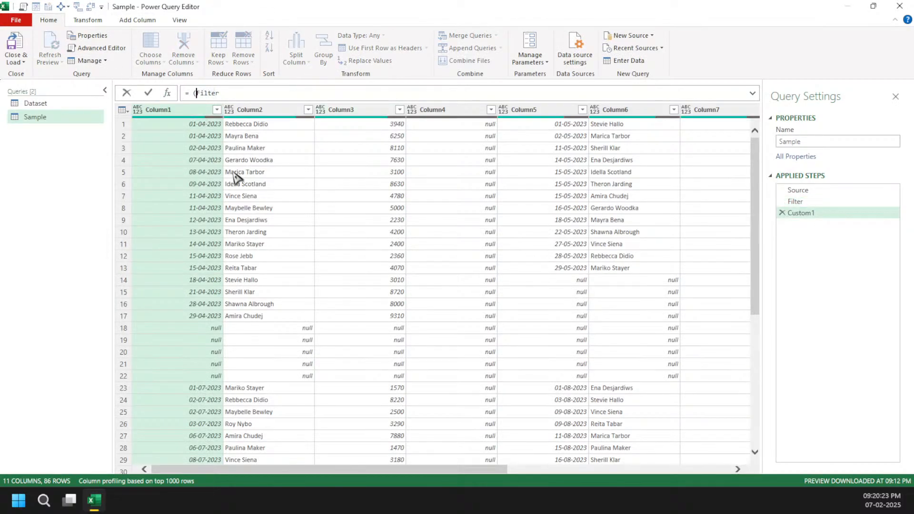
text(Table.Profile()
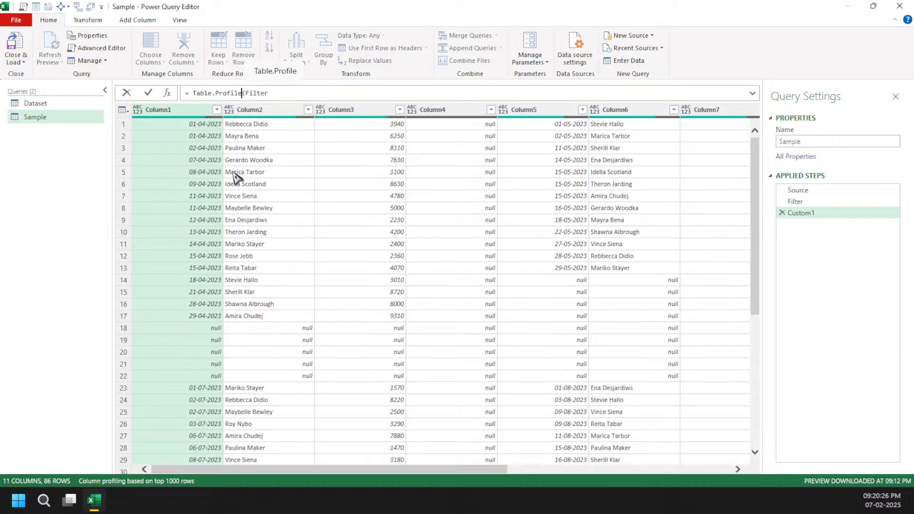
key(End)
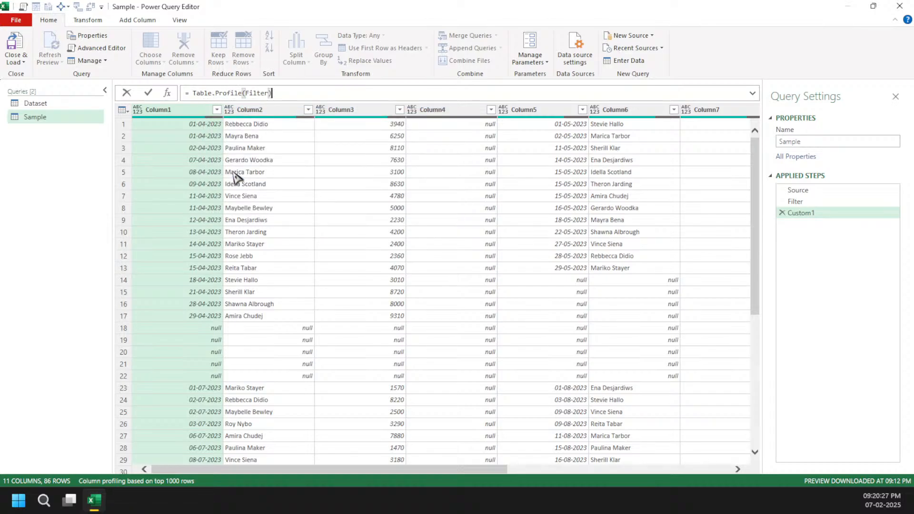
key(Return)
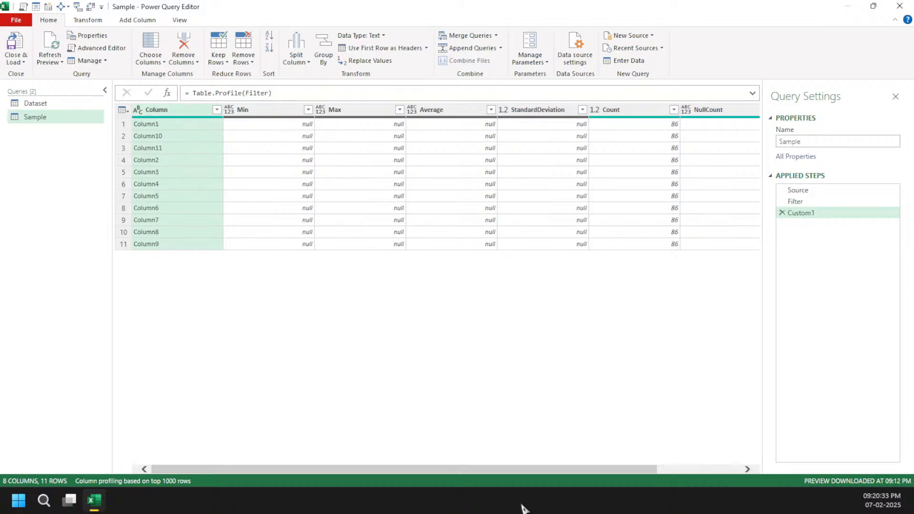
Step: Compare the Count and NullCount values of each profiled column to identify the entirely empty columns
drag(609, 471, 679, 466)
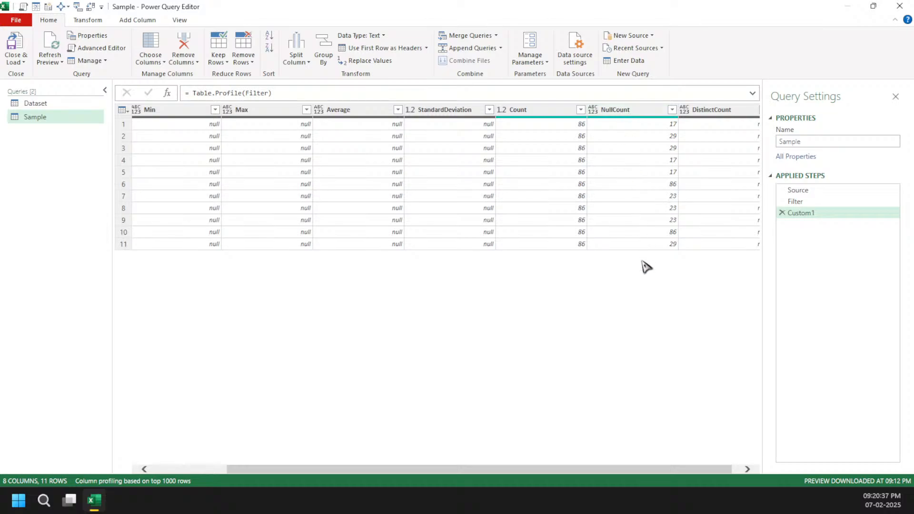
click(566, 186)
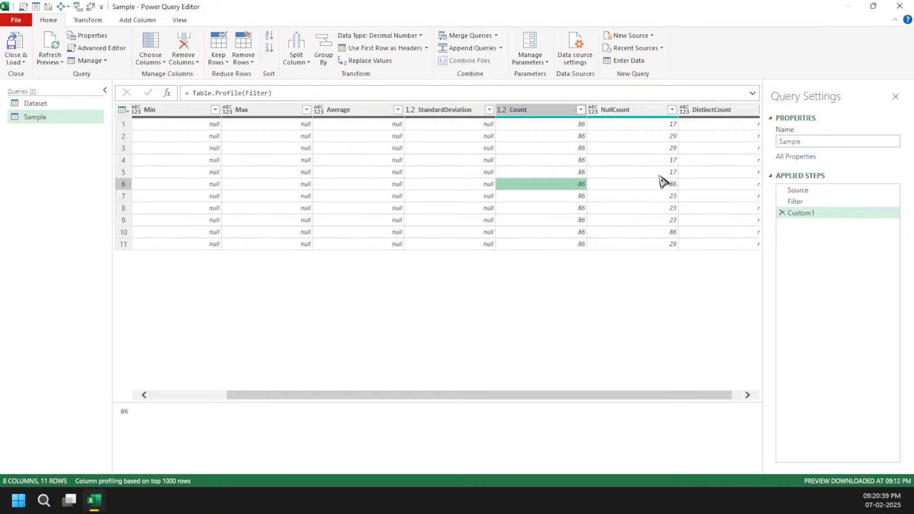
click(661, 187)
click(571, 183)
click(621, 176)
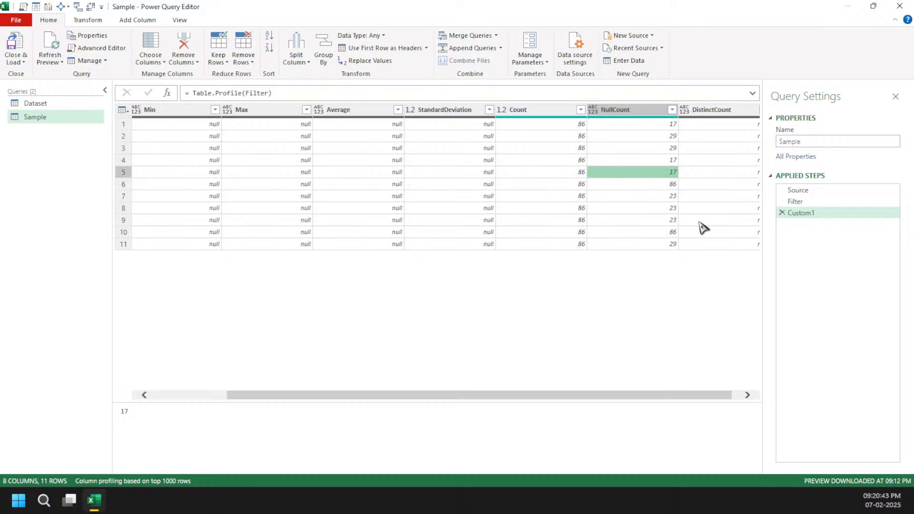
drag(712, 399, 372, 325)
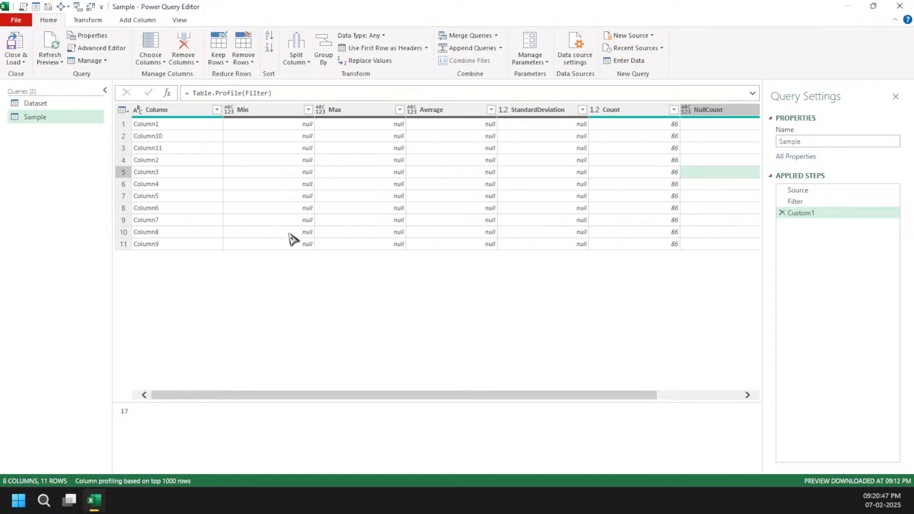
drag(115, 91, 236, 257)
Step: Delete the profiling step and add a custom step with the formula Table.ToColumns(Filter), previewing its second list
click(782, 213)
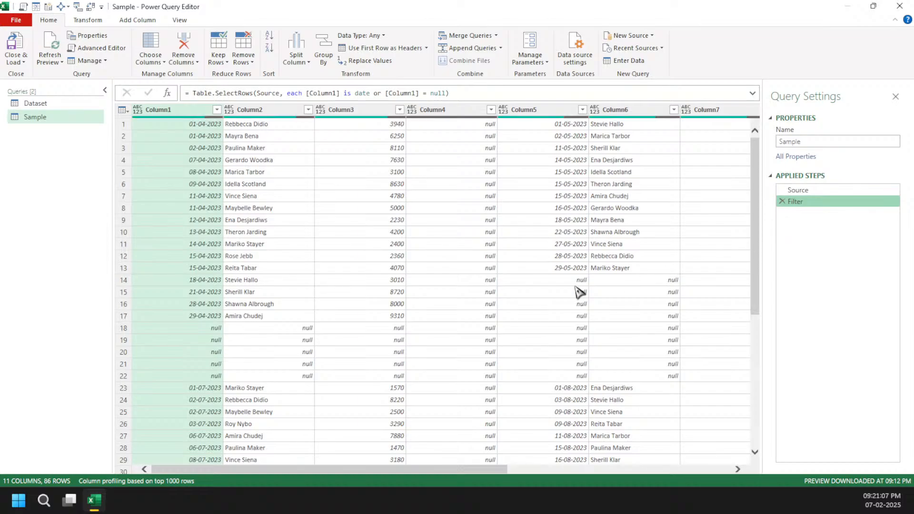
click(167, 93)
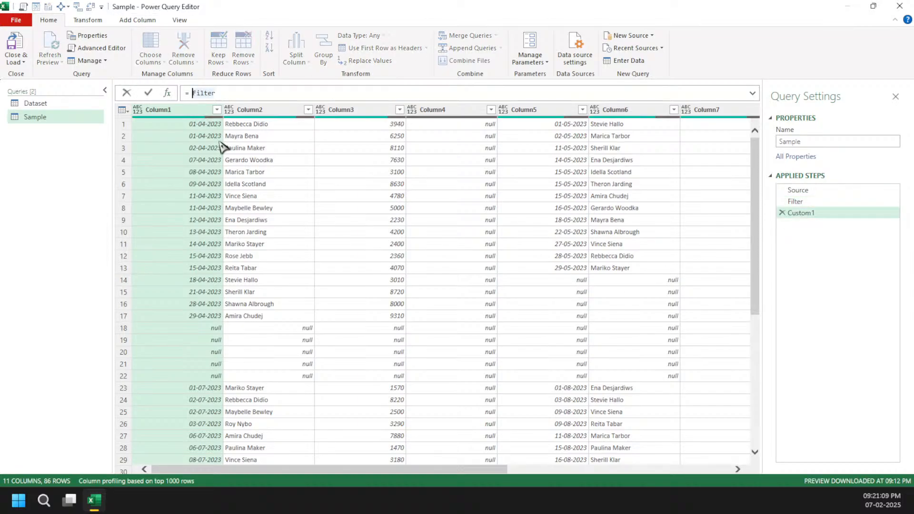
text(Table)
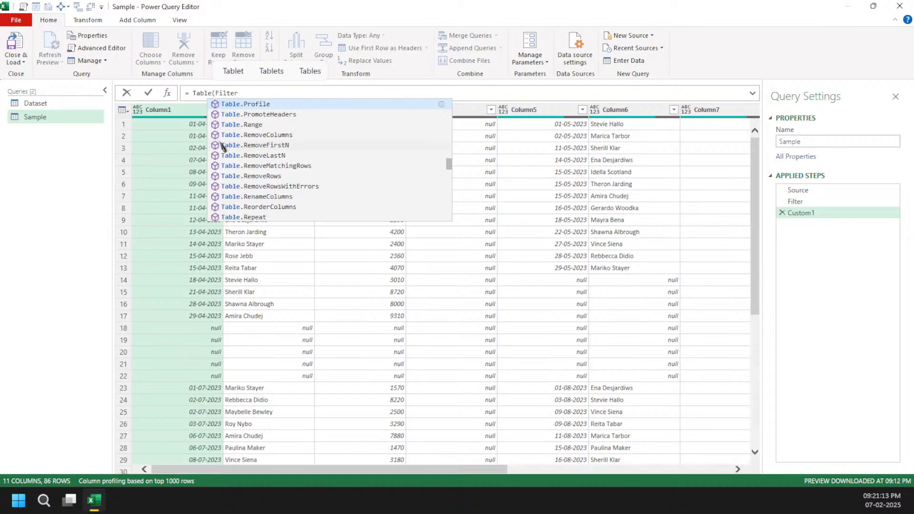
text(.ToColumns(Filter)
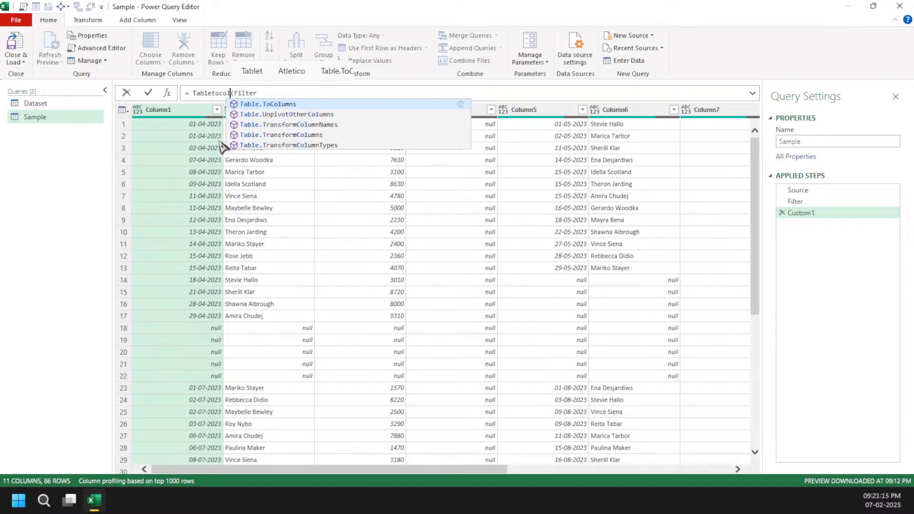
text())
key(Return)
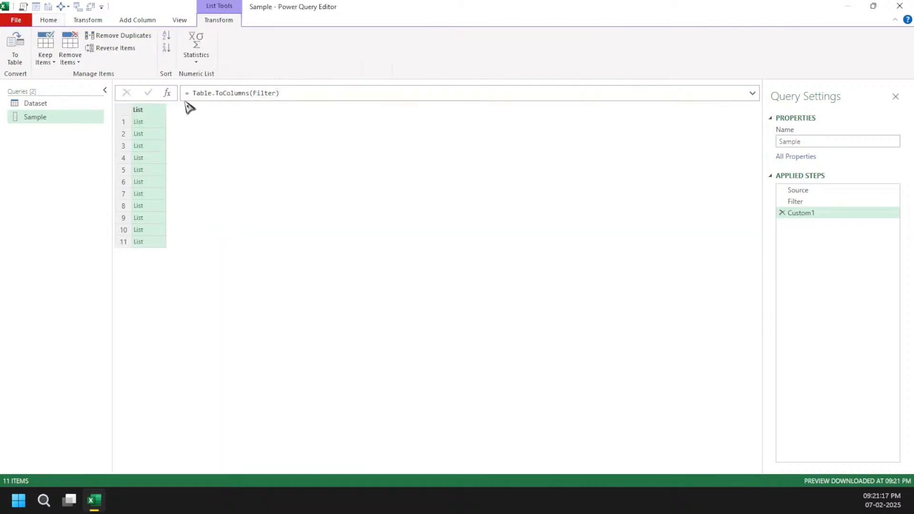
click(164, 134)
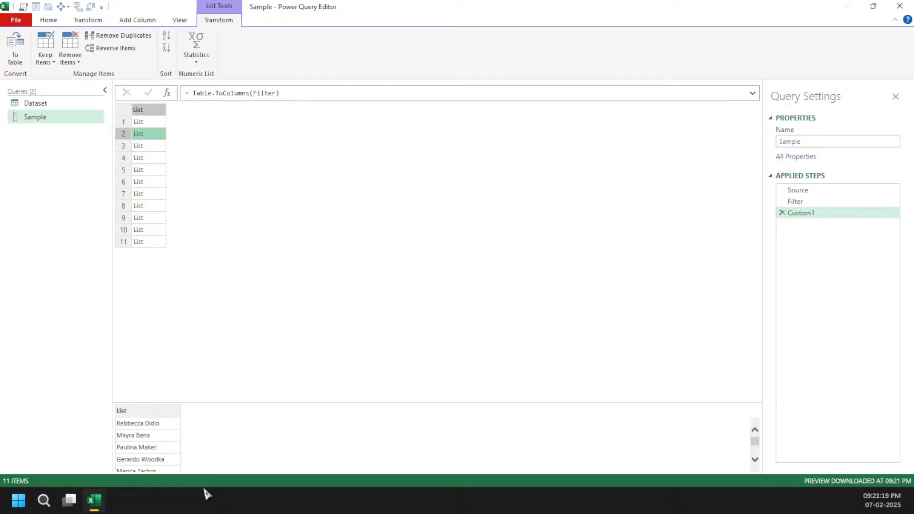
Step: Rename the new column-lists step as ToCols and preview its third and fourth lists in an enlarged preview area
double_click(830, 214)
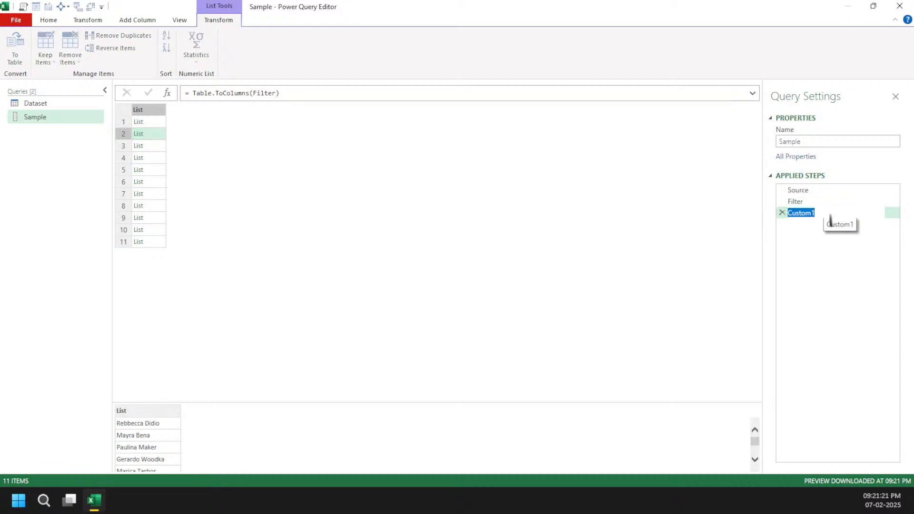
text(ToCols)
key(Return)
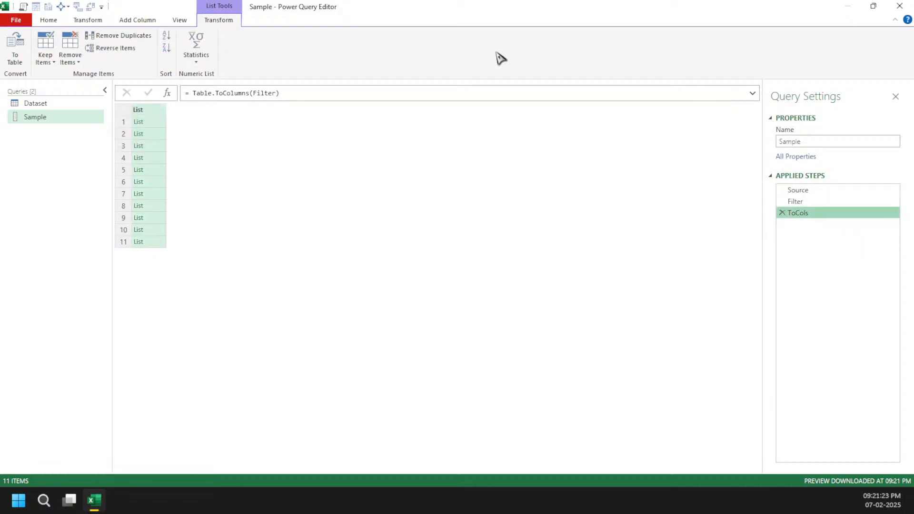
click(164, 146)
click(164, 158)
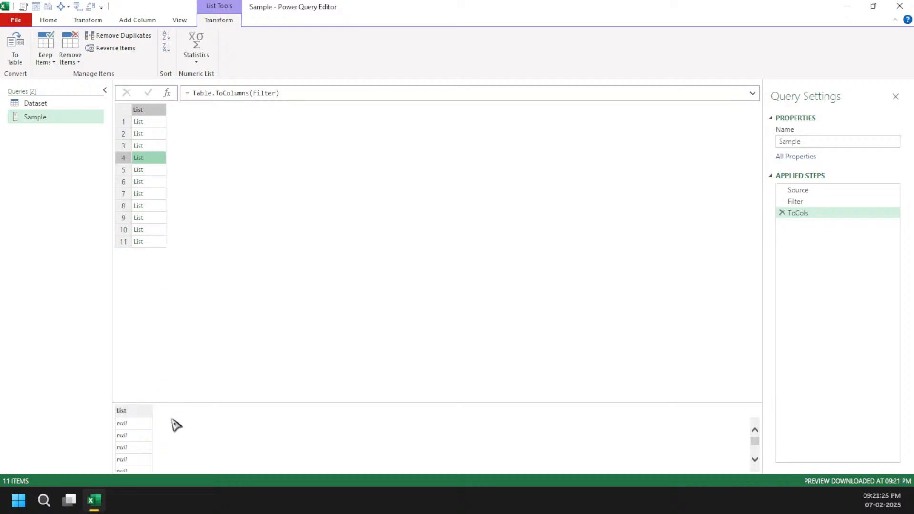
drag(257, 404, 218, 325)
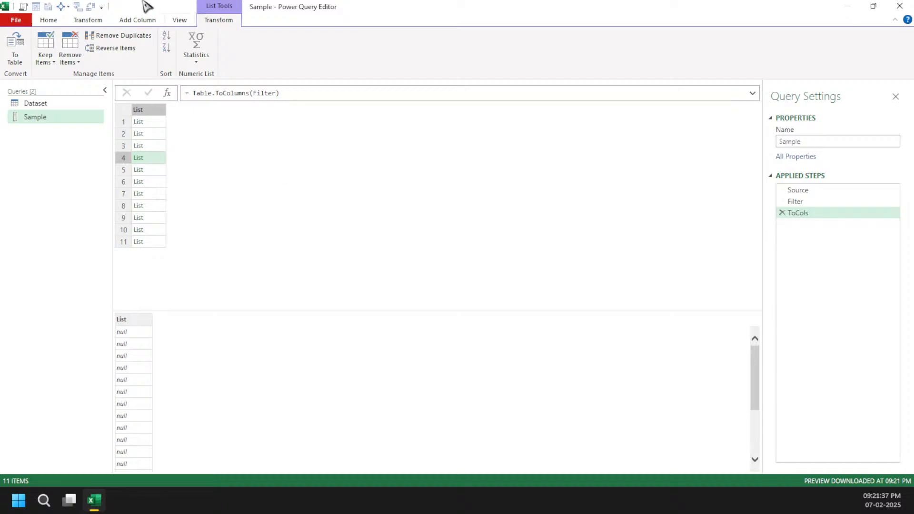
Step: Add a custom step after ToCols and wrap its reference in the List.Transform function
click(167, 93)
click(195, 94)
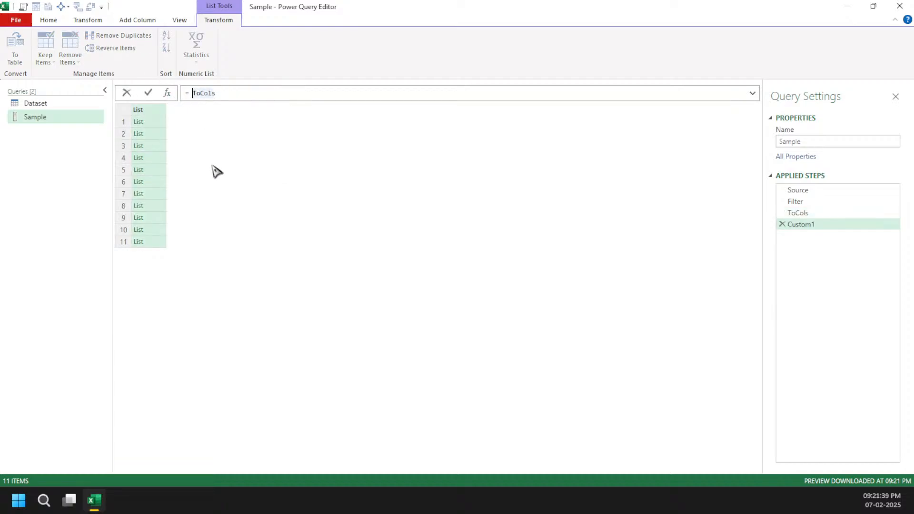
text(()
text(listselec)
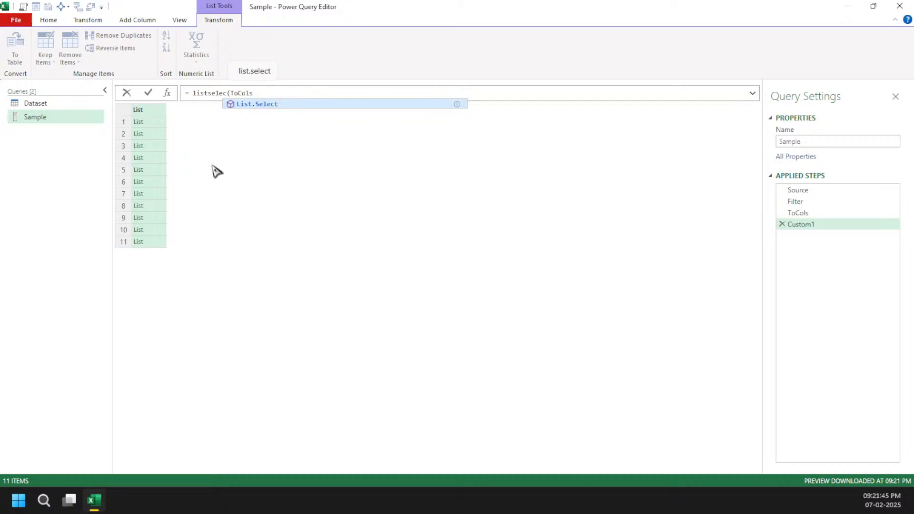
key(Tab)
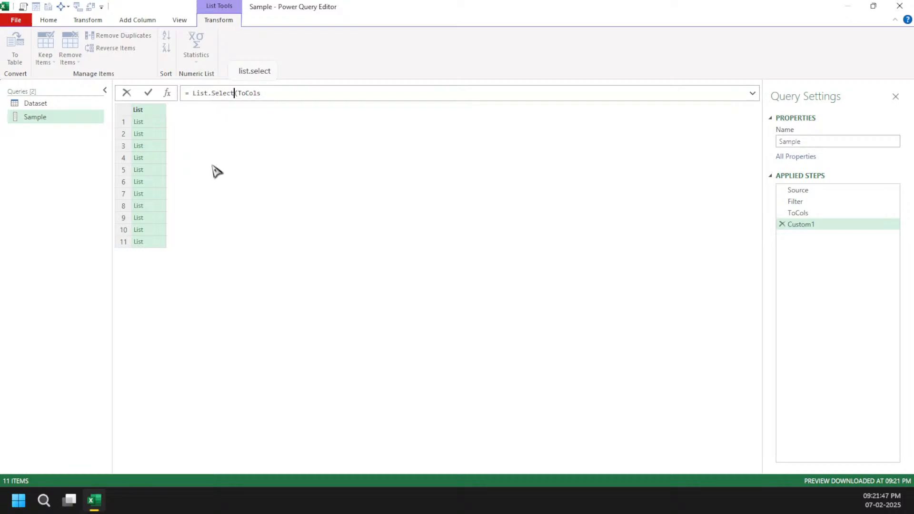
key(End)
key(ctrl+shift+Left)
text(transf)
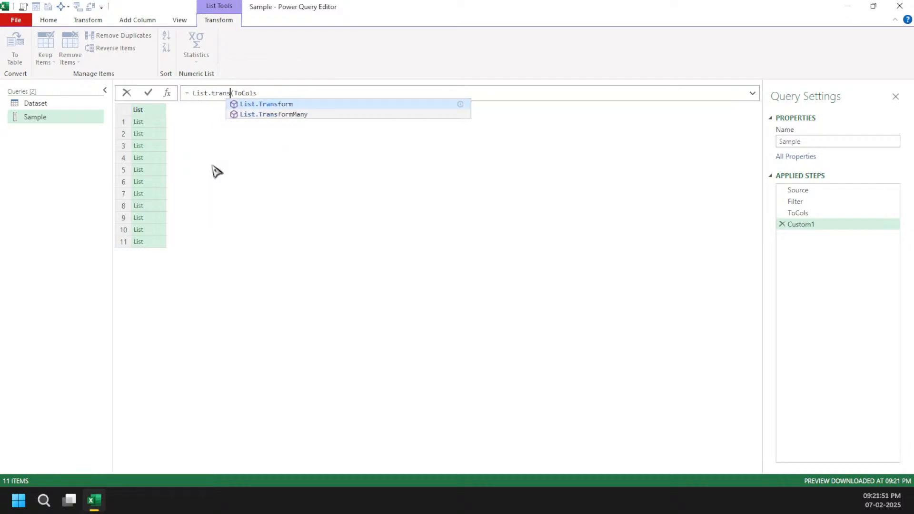
key(Tab)
key(End)
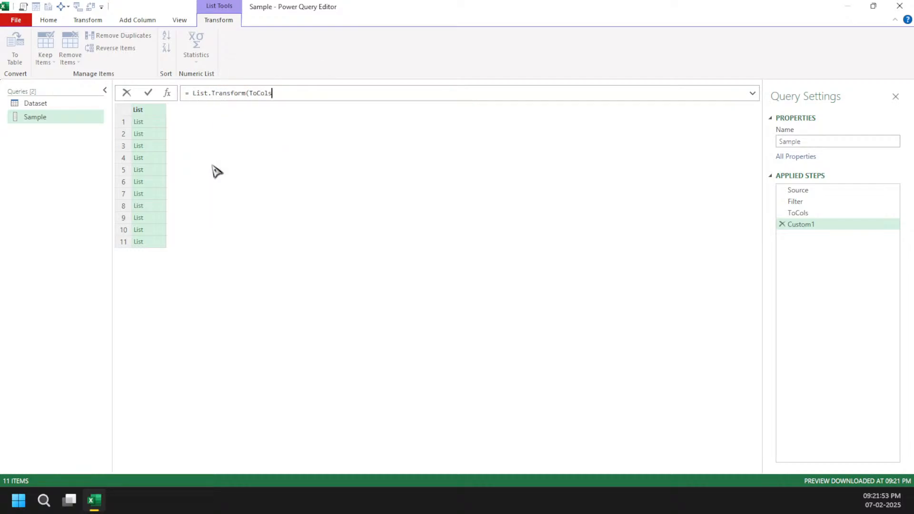
Step: Complete the formula as List.Transform(ToCols, List.NonNullCount) and inspect the results for the first four lists
text(, each ls)
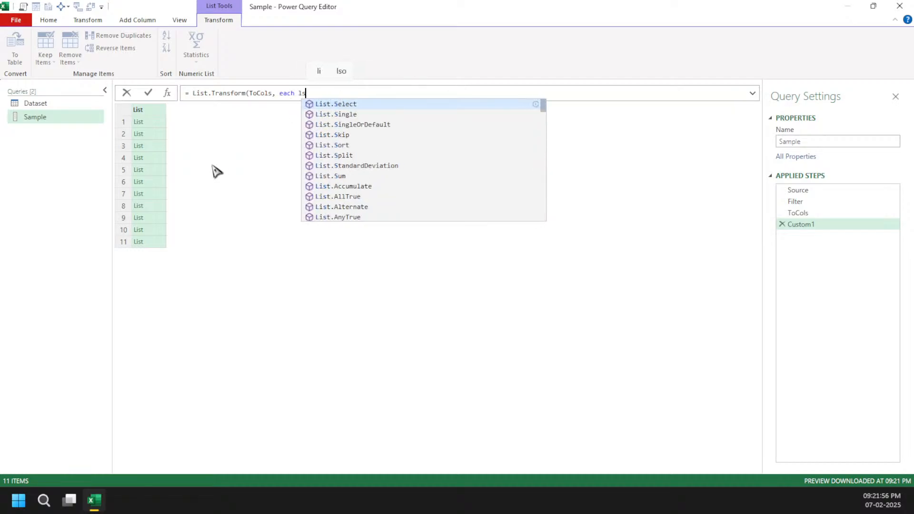
key(BackSpace)
text(ist)
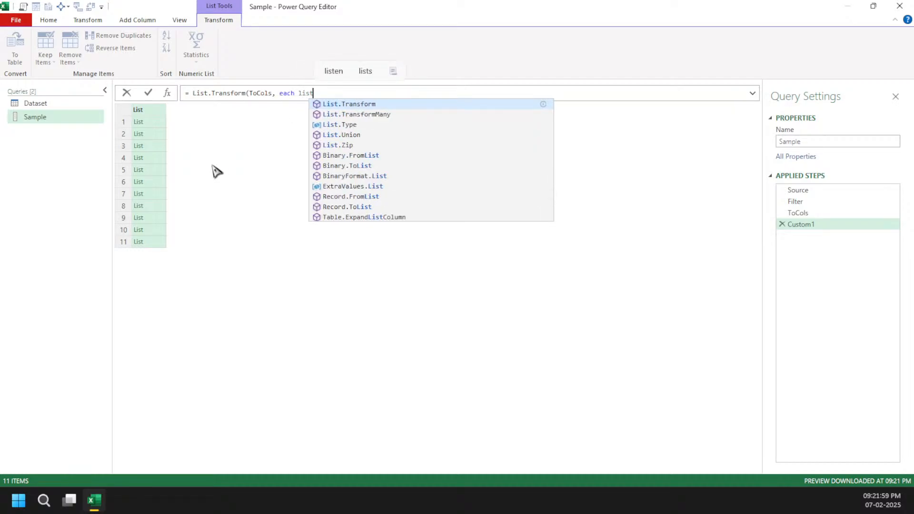
text(.Transfo)
key(Tab)
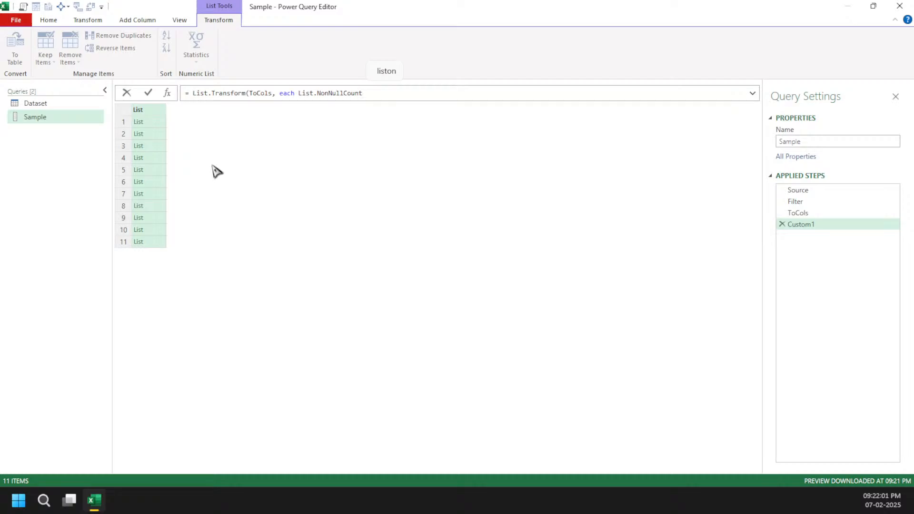
text())
double_click(286, 93)
key(BackSpace)
key(BackSpace)
key(BackSpace)
text(,)
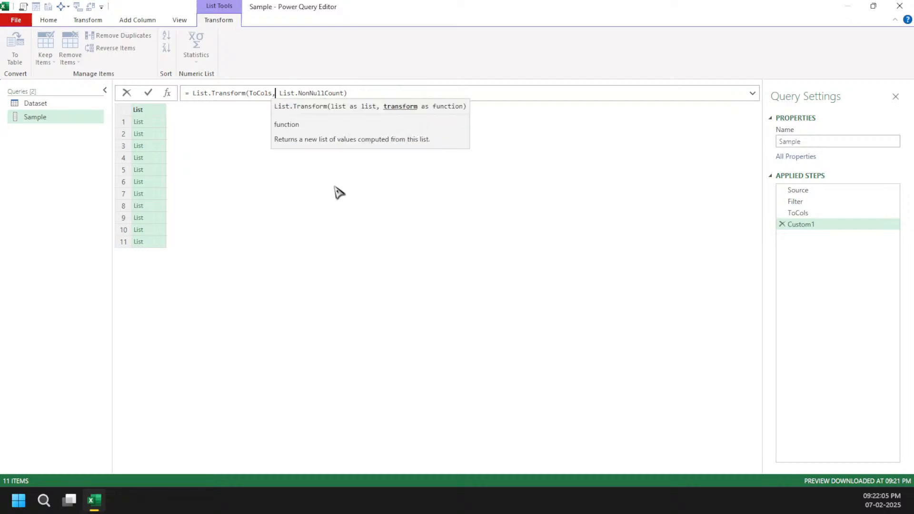
key(Return)
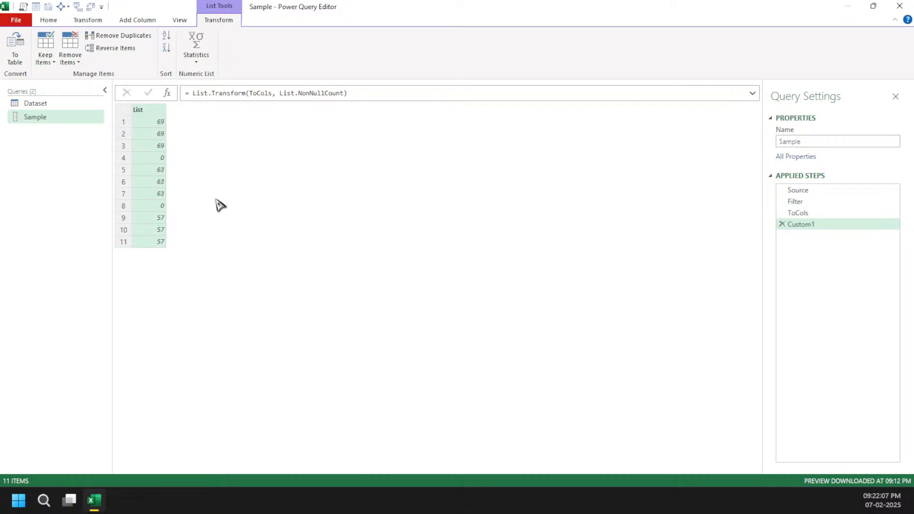
click(163, 123)
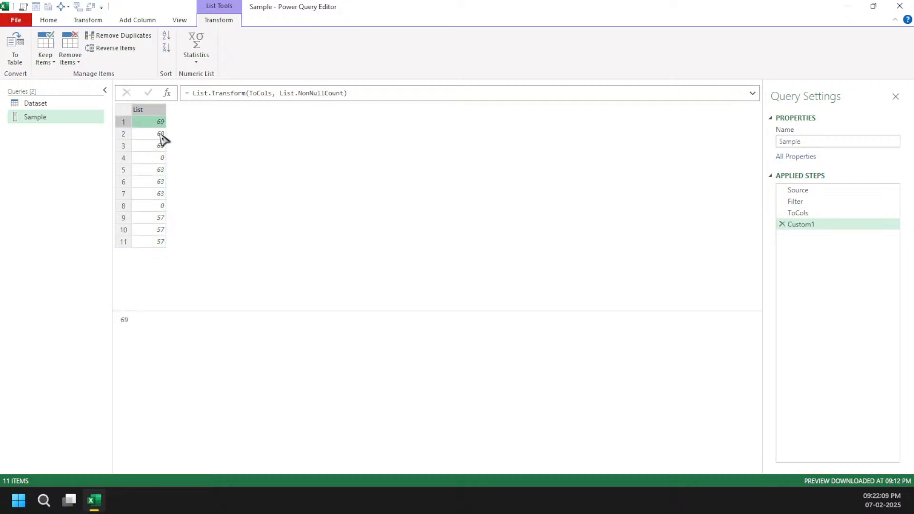
click(160, 135)
click(160, 146)
click(160, 159)
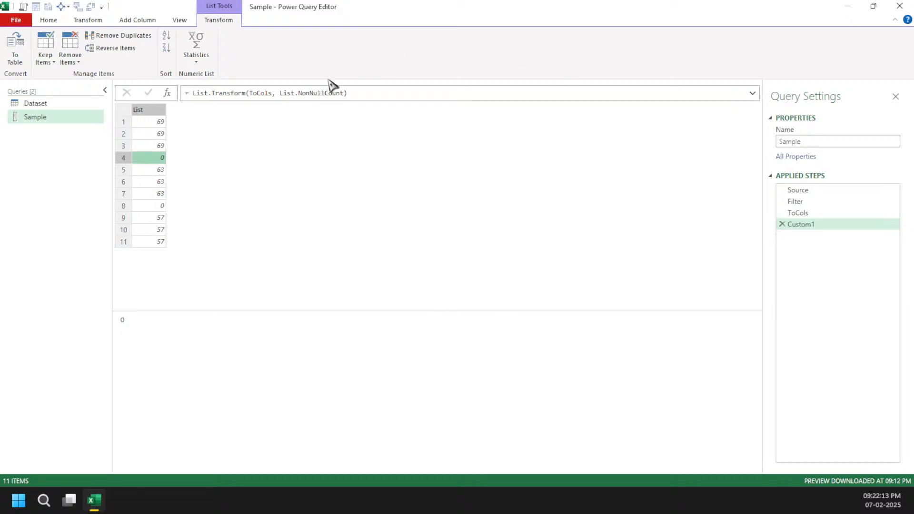
Step: Rewrite the transform function in the formula as each List.NonNullCount (_)
click(279, 93)
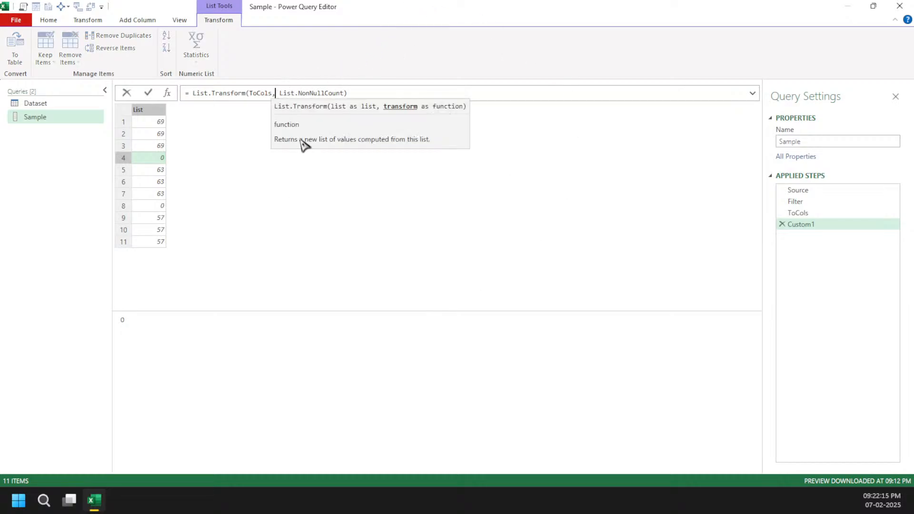
text(eahc)
key(BackSpace)
key(BackSpace)
key(BackSpace)
key(BackSpace)
key(BackSpace)
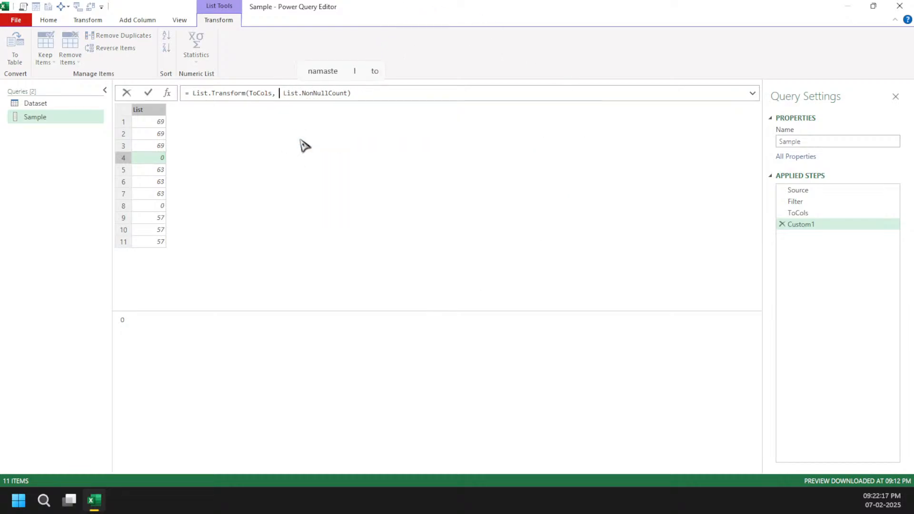
text(each )
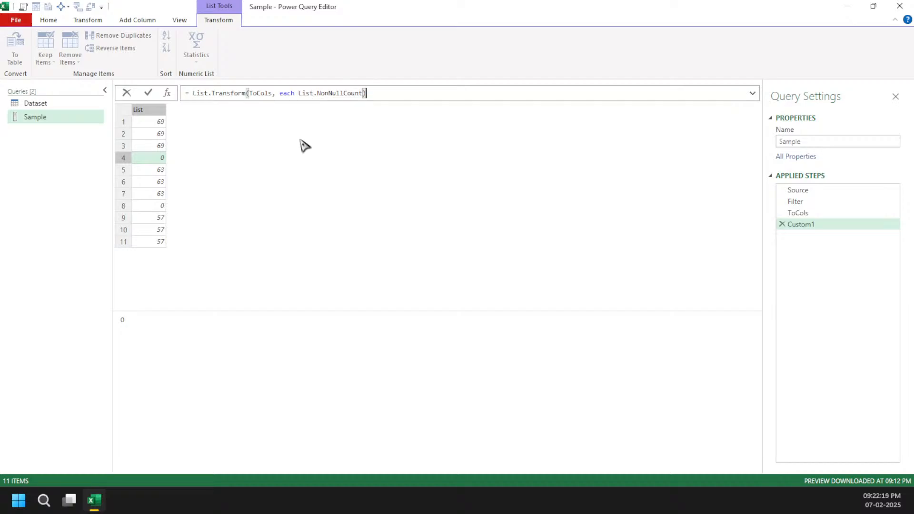
text((_))
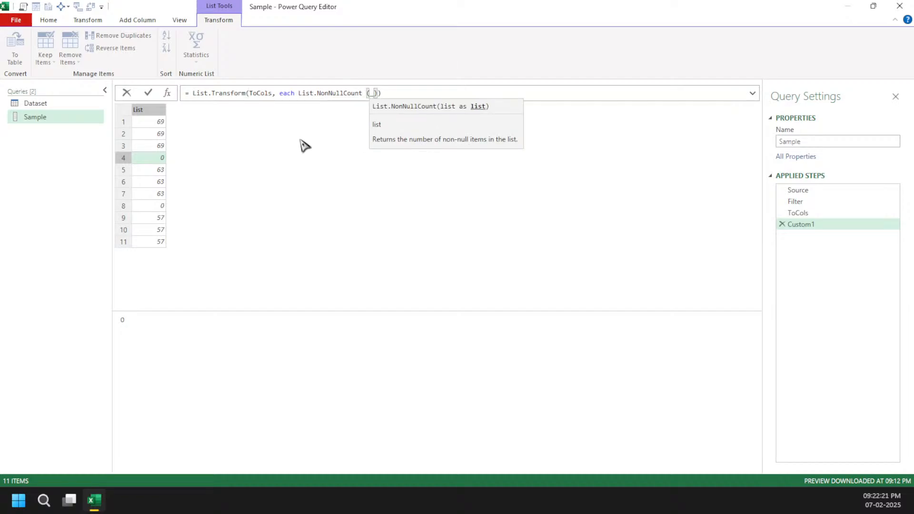
Step: Extend the formula with the condition > 0 to test each list for non-null values, and inspect the eighth result
key(Left)
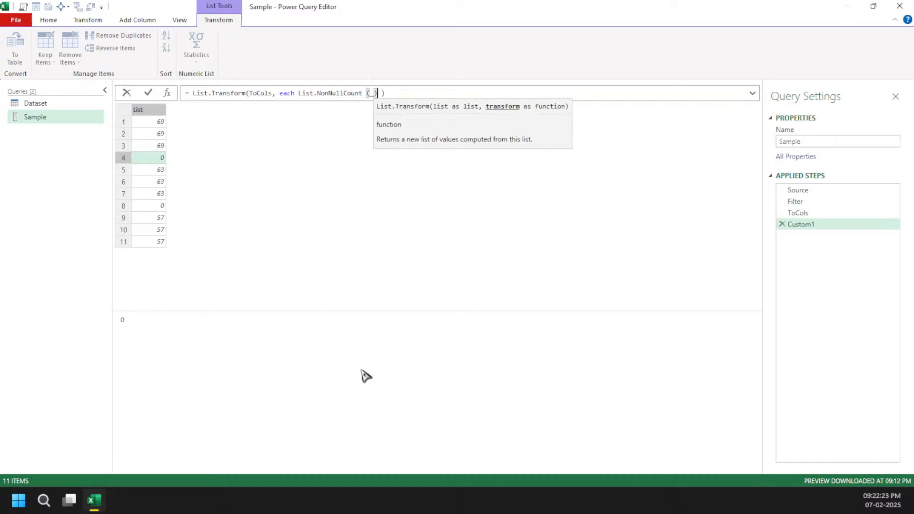
text(=)
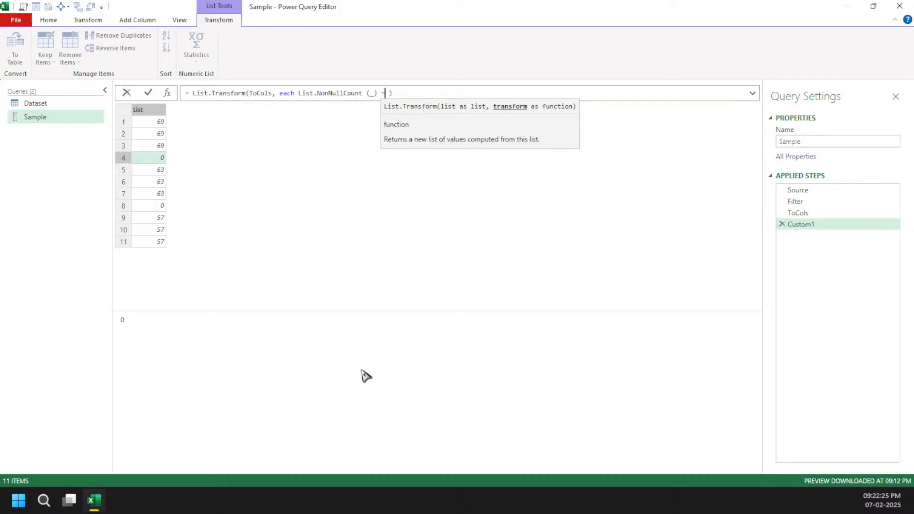
key(BackSpace)
text(> 0)
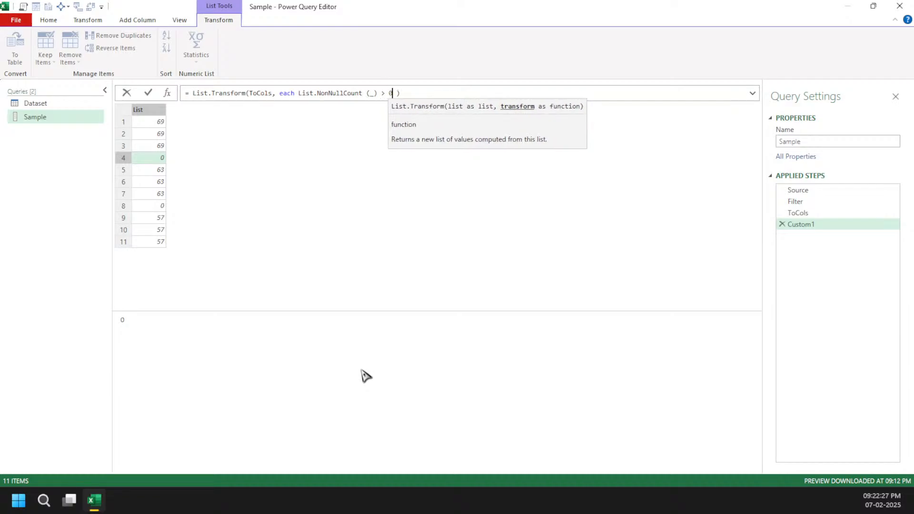
key(Return)
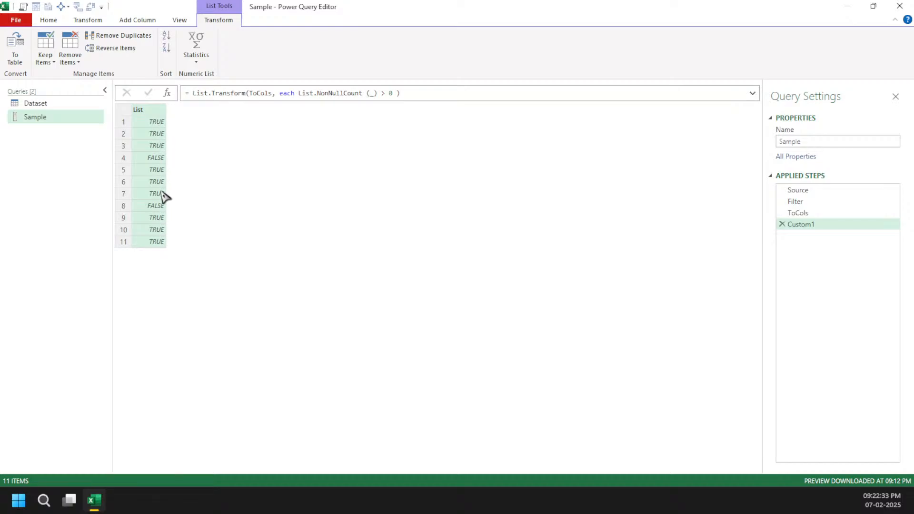
click(159, 209)
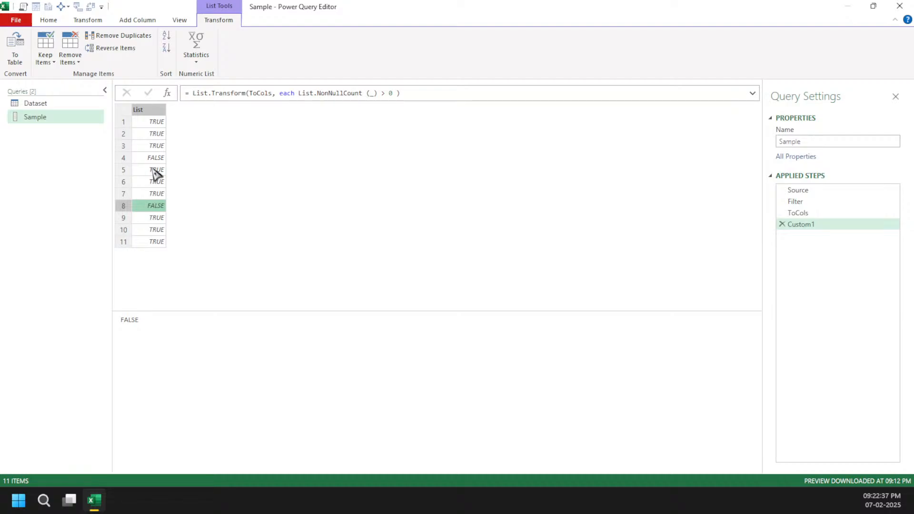
Step: Replace List.Transform with List.Select to keep only lists containing non-null values, preview the first list, and revisit the ToCols step
double_click(235, 93)
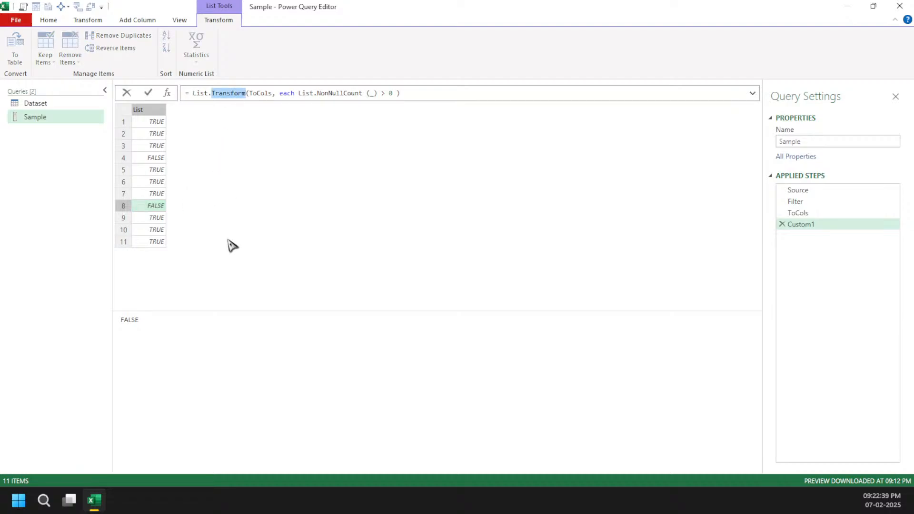
text(Se)
key(Tab)
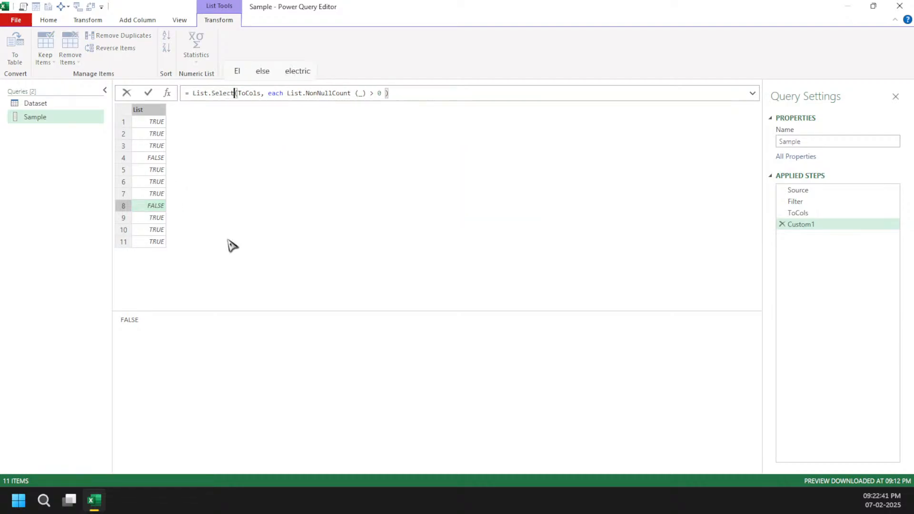
key(Return)
click(162, 122)
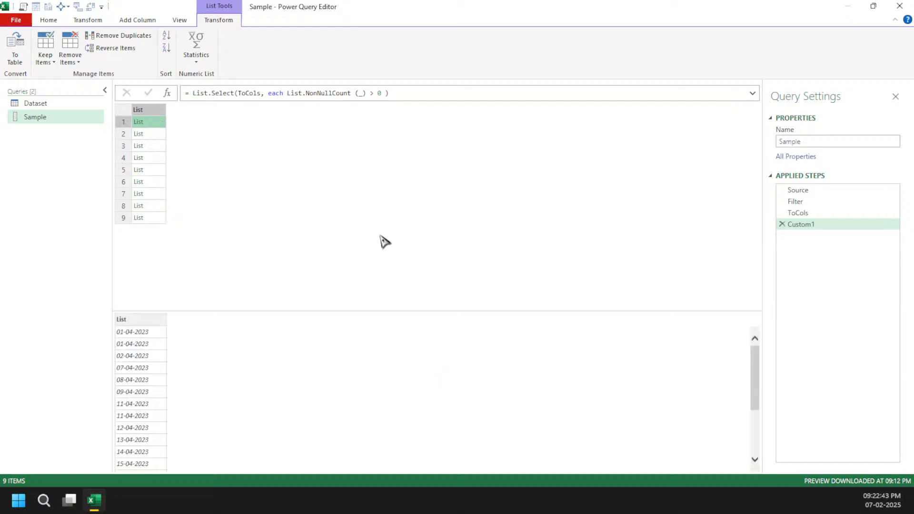
click(840, 203)
click(840, 212)
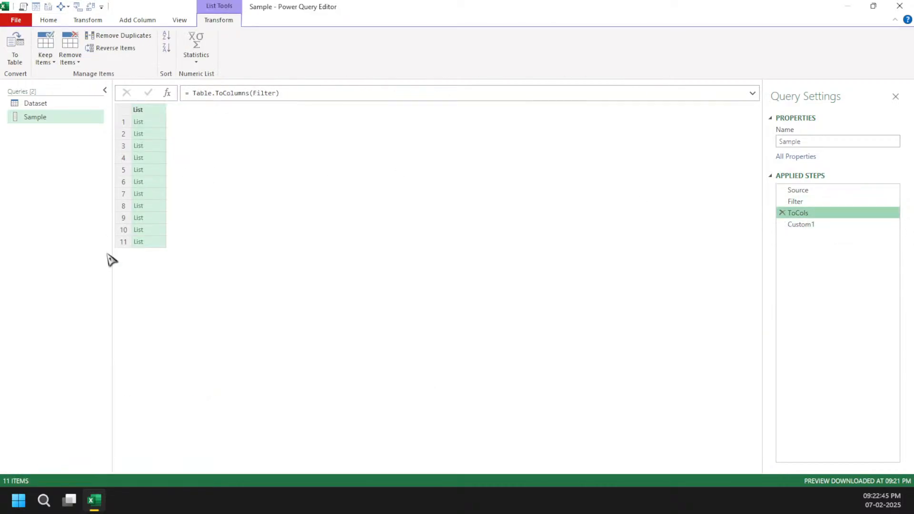
Step: Preview the first two lists kept by the List.Select step and rename that step as Selected
click(880, 224)
click(162, 123)
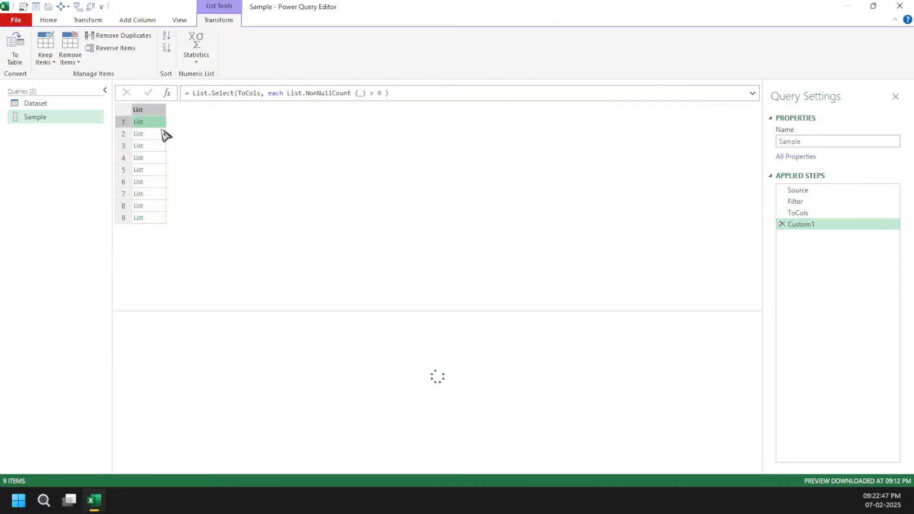
click(158, 135)
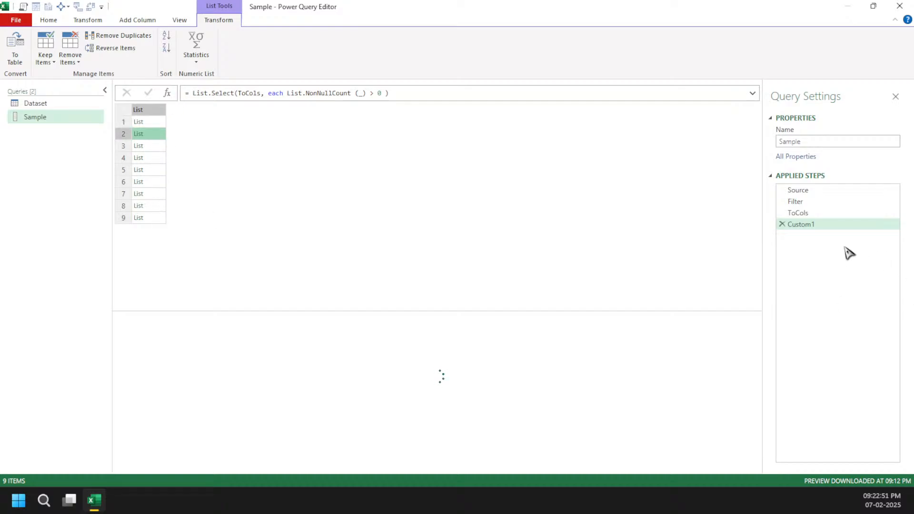
click(841, 227)
text(Selected)
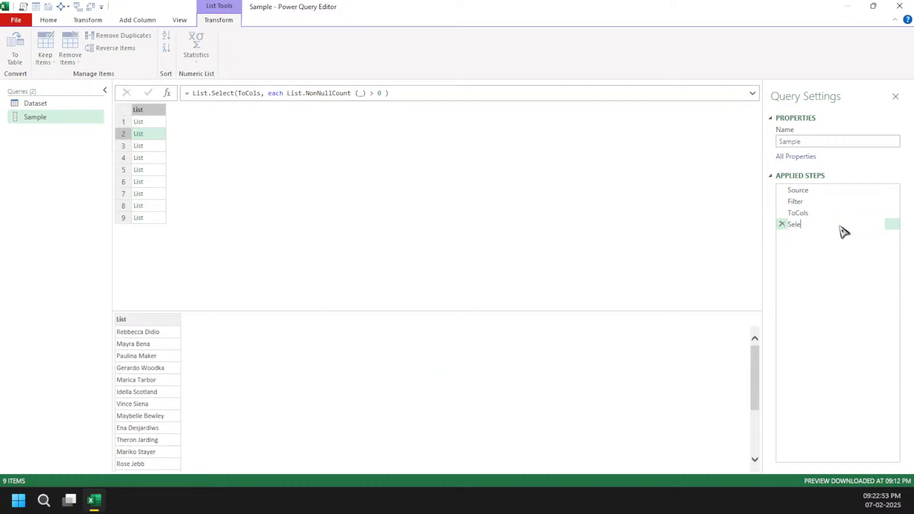
key(Return)
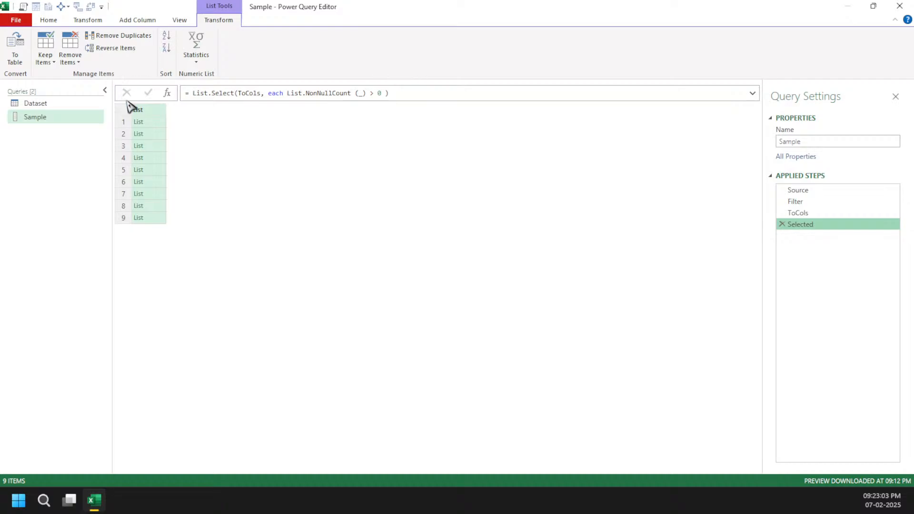
Step: Add a custom step after Selected and start its formula as List.RemoveMatchingItems with ToCols as the first list
click(167, 93)
click(194, 93)
text(()
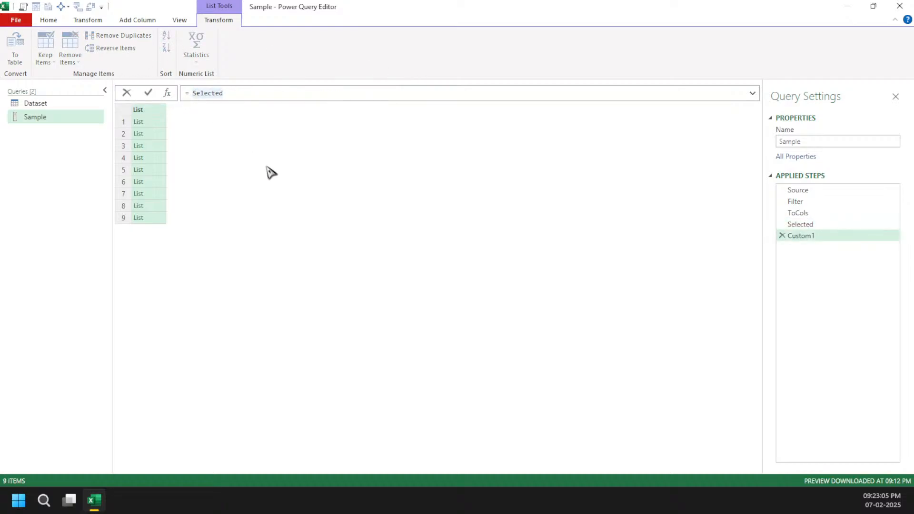
text(listre)
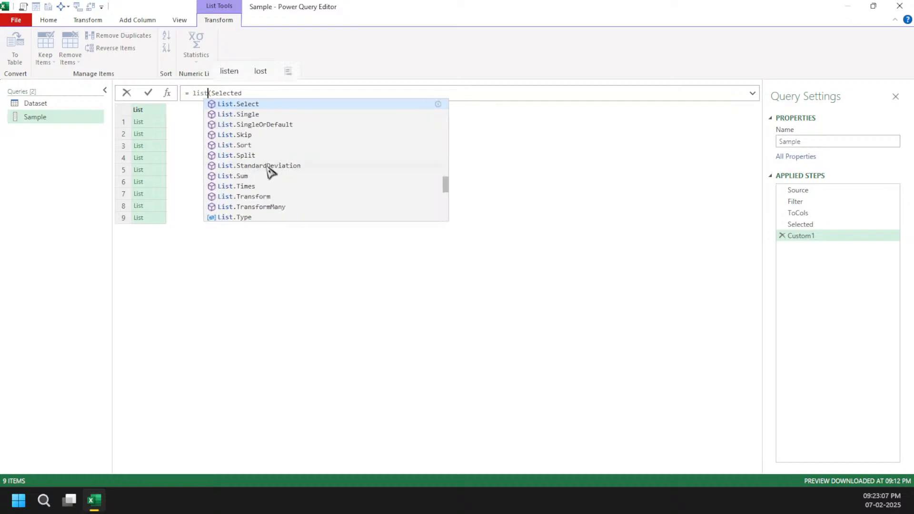
key(Down)
key(Down)
key(Down)
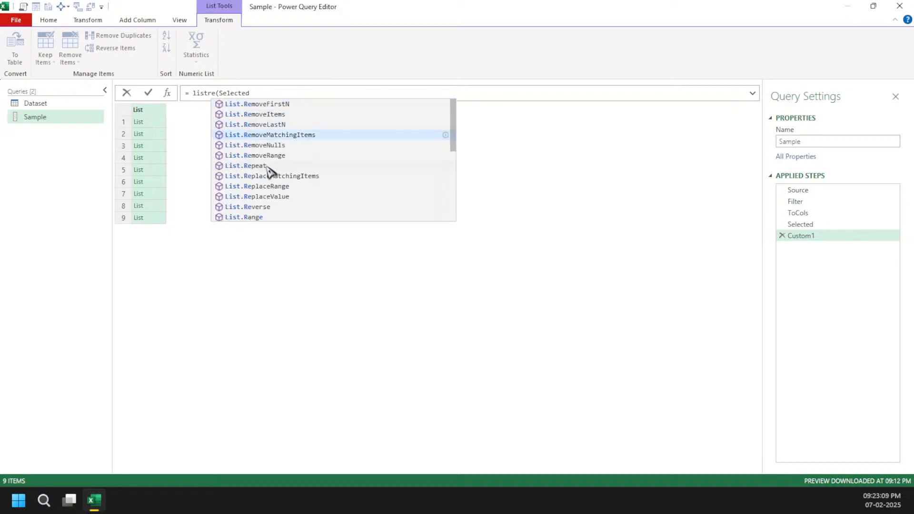
key(Tab)
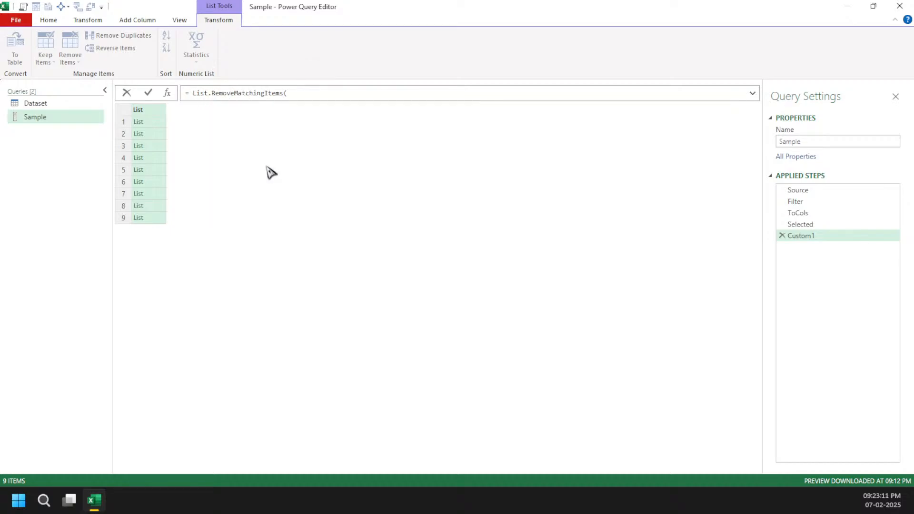
text(ToCols)
key(ctrl+BackSpace)
text(ToCols, )
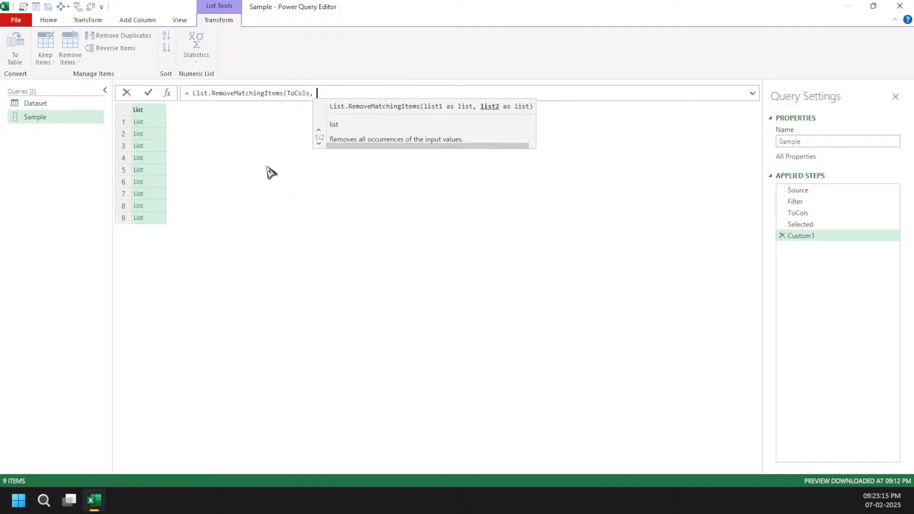
Step: Enter a list containing an empty list, { {} }, as the second argument of List.RemoveMatchingItems
text({)
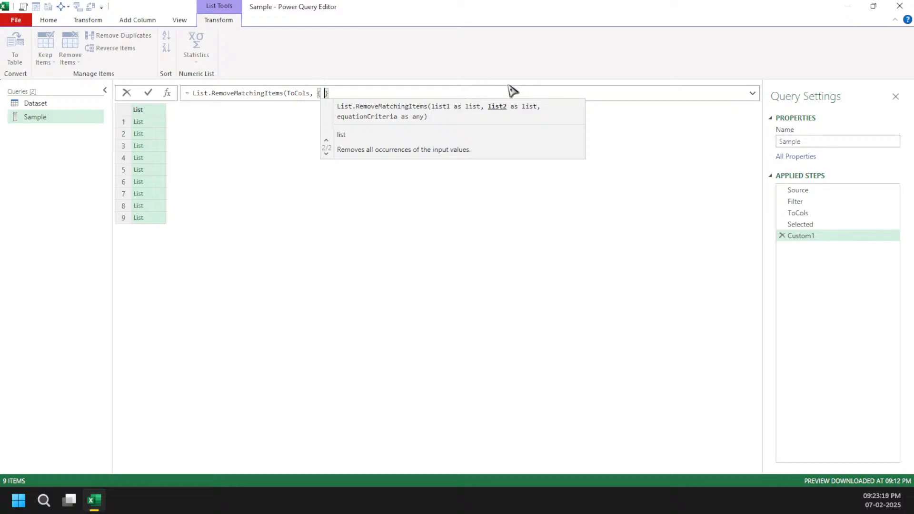
drag(511, 118, 511, 192)
key(Escape)
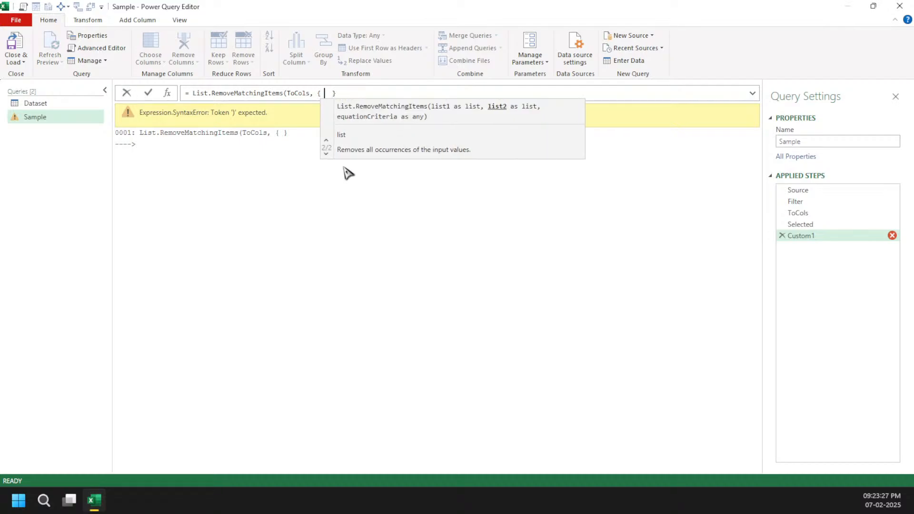
text({})
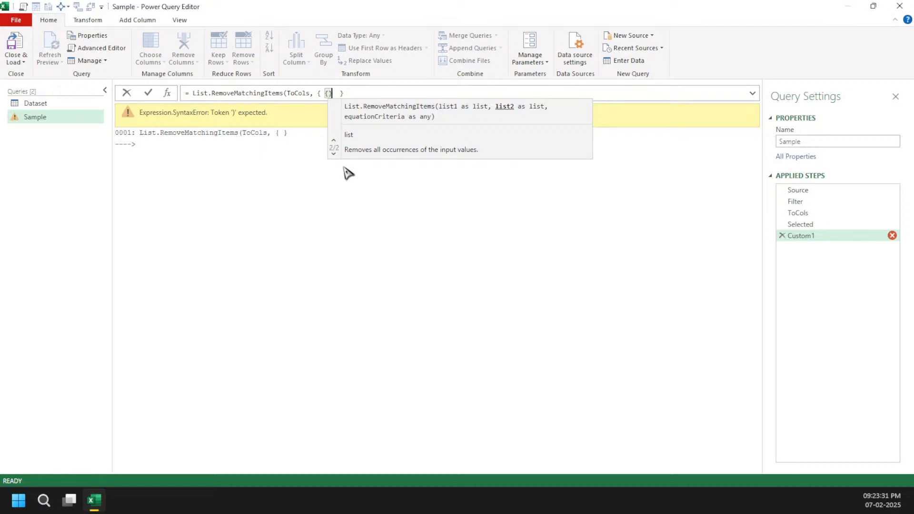
key(End)
text(, )
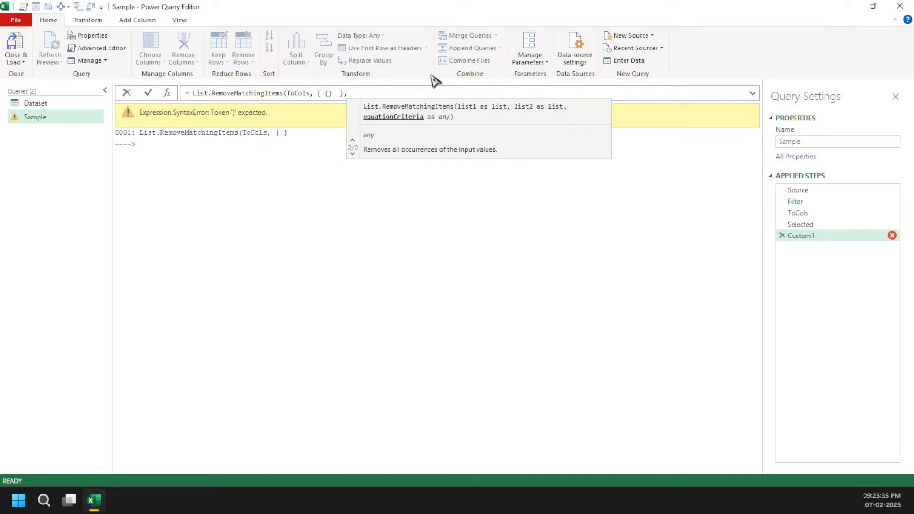
Step: Complete the formula with List.RemoveNulls as the equation criteria and apply it
text(listremove)
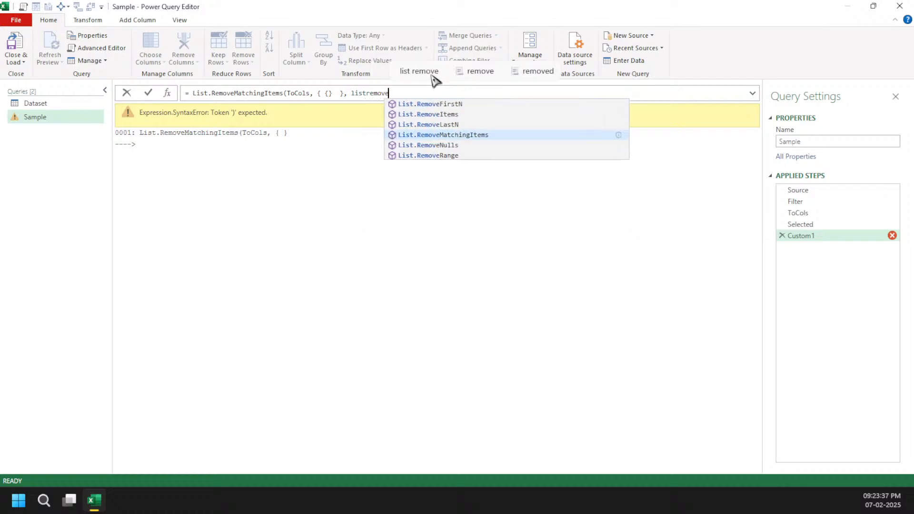
key(Down)
key(Tab)
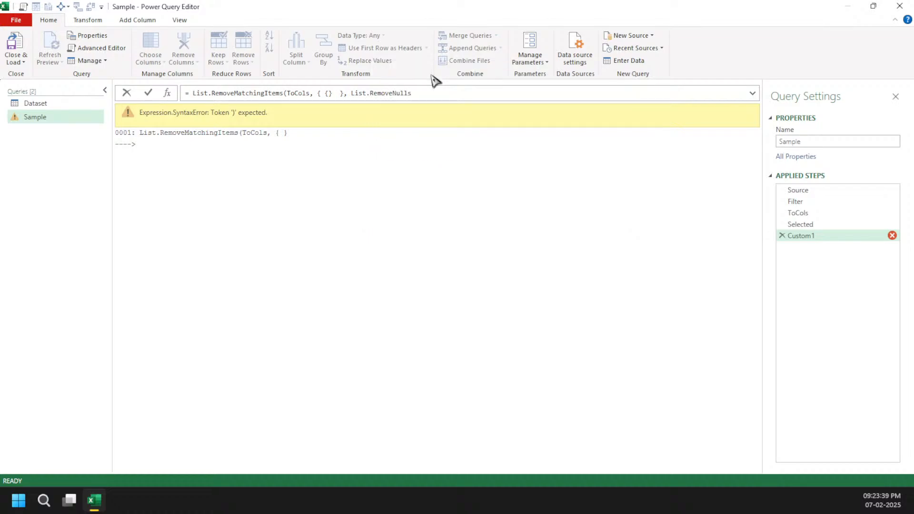
text())
key(Return)
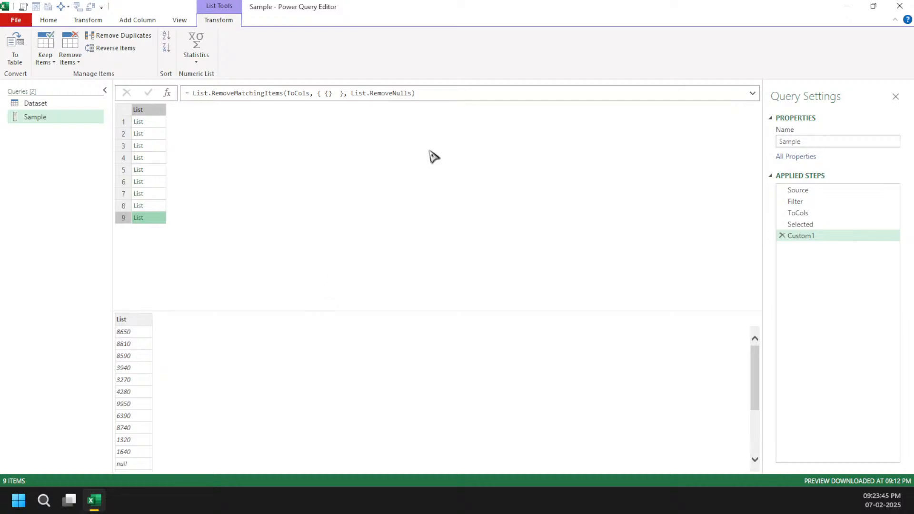
Step: Rename the List.RemoveMatchingItems step as Removed and preview its first four lists
click(443, 93)
shift+click(191, 90)
key(Right)
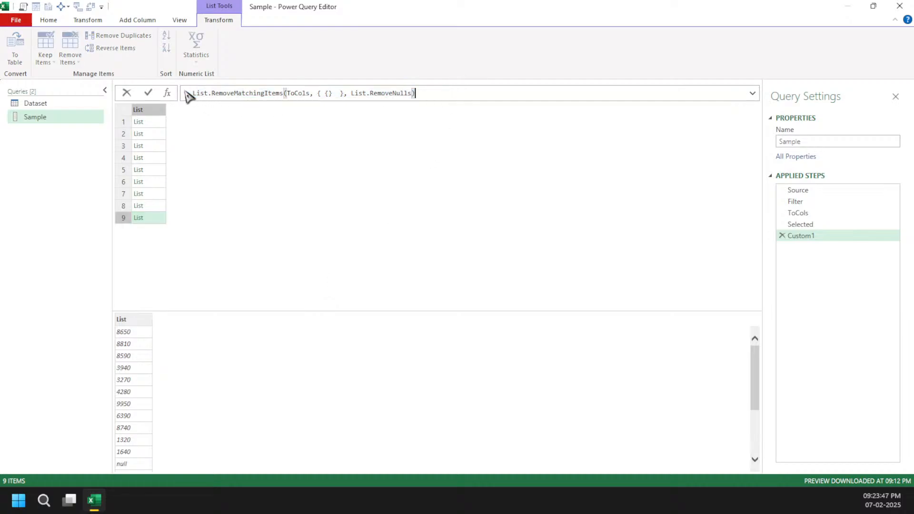
click(816, 238)
ctrl+click(824, 224)
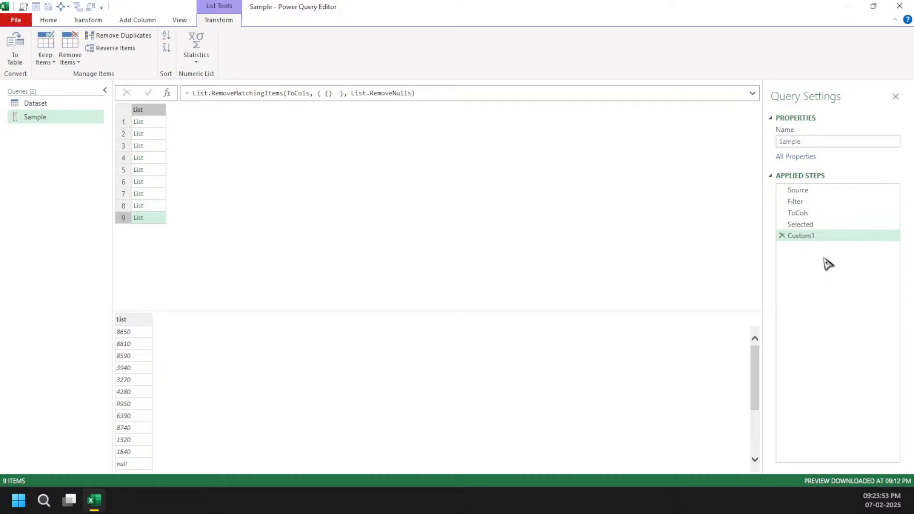
click(836, 238)
text(Removed)
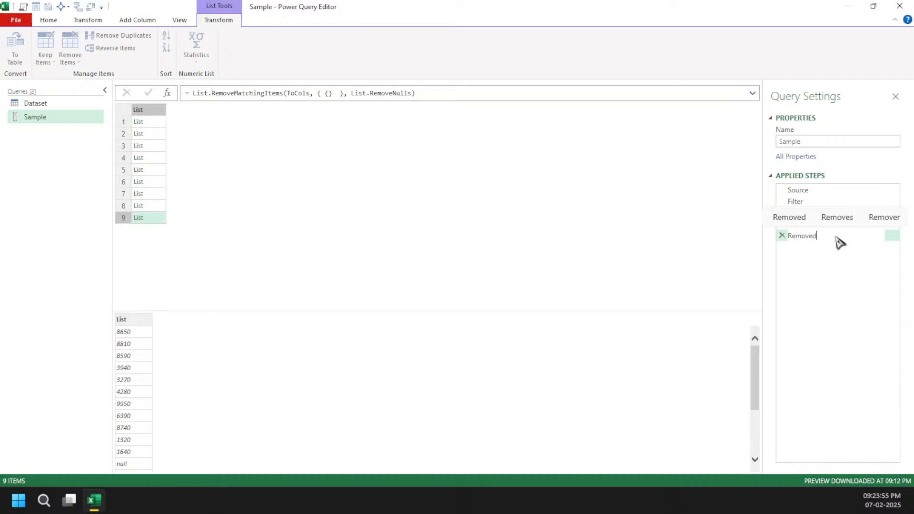
key(Return)
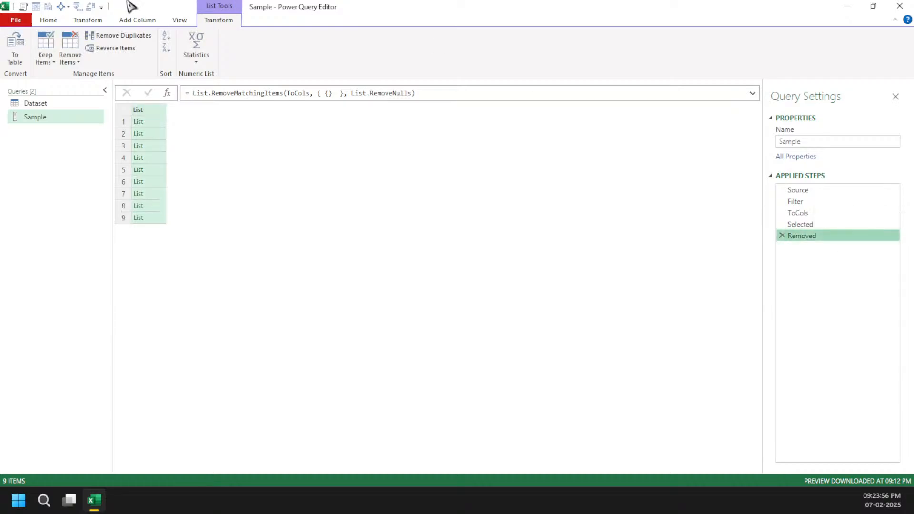
click(158, 123)
click(155, 134)
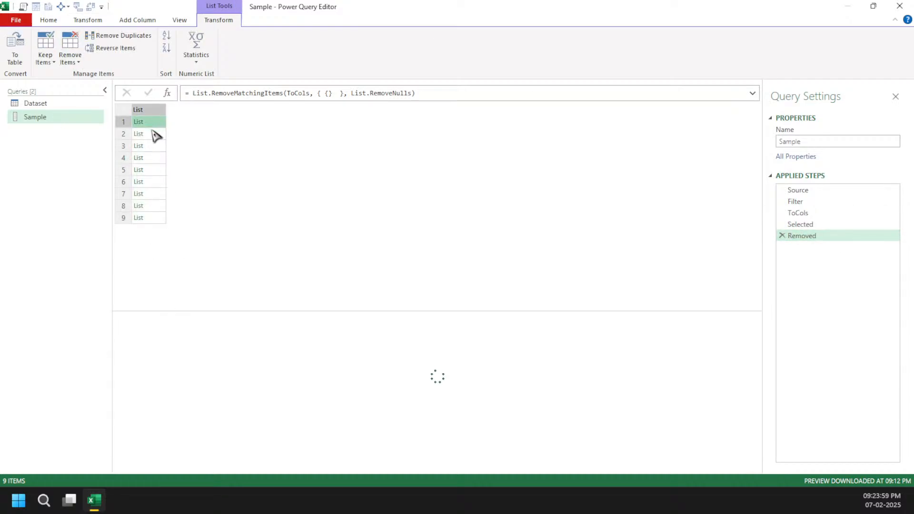
click(153, 145)
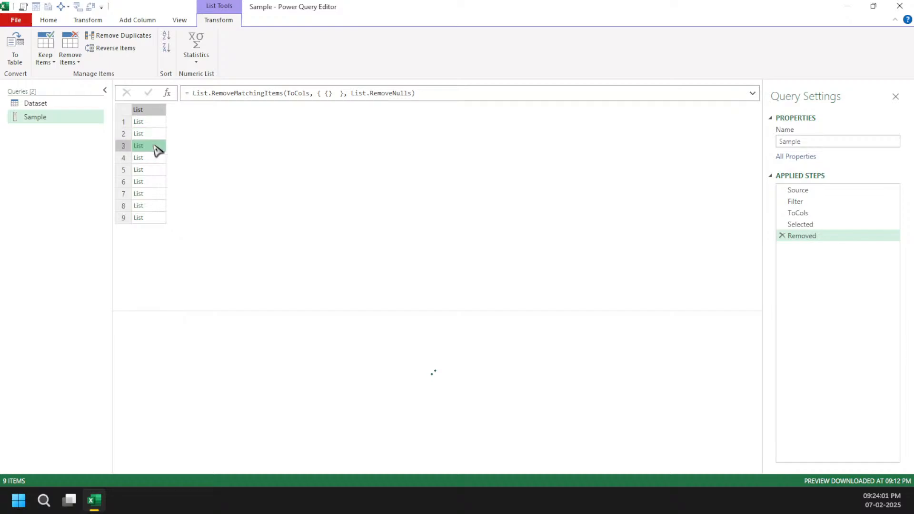
click(153, 159)
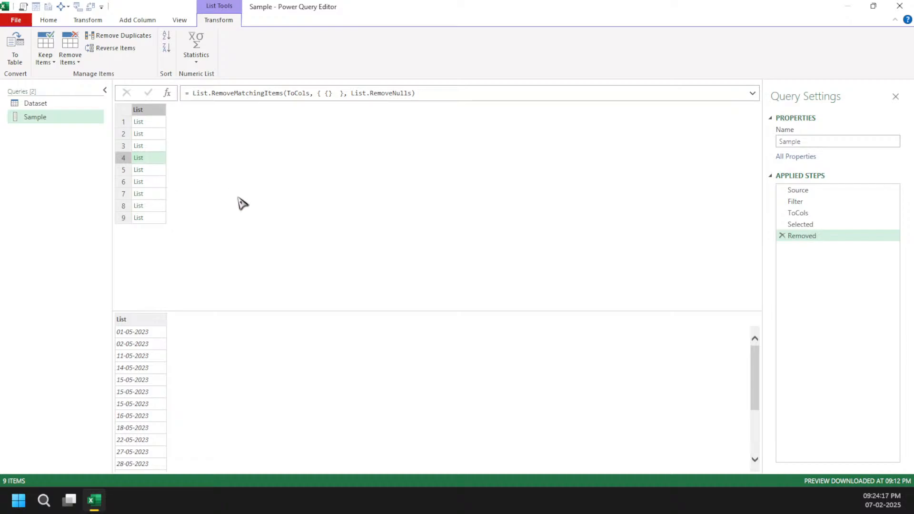
Step: Add a custom step with the formula List.Split(Removed, 3) to group the column lists in threes
click(167, 93)
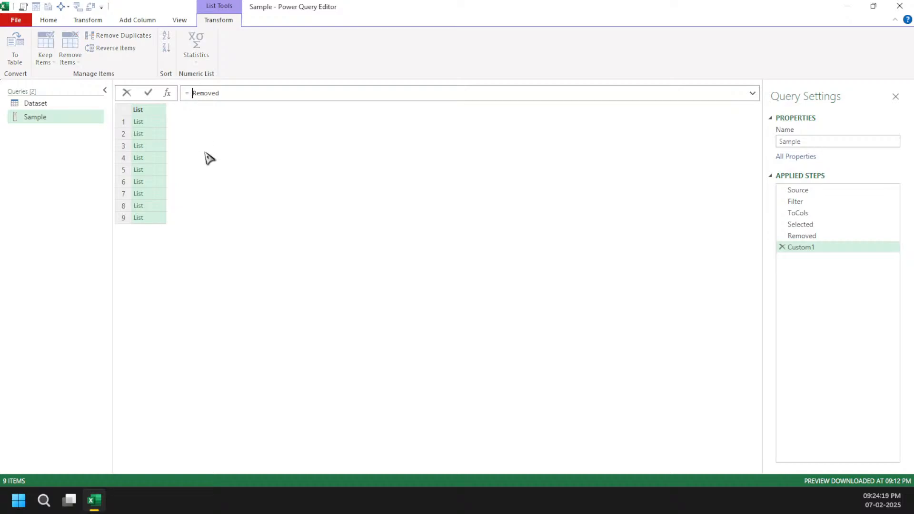
text(()
text(List.Split)
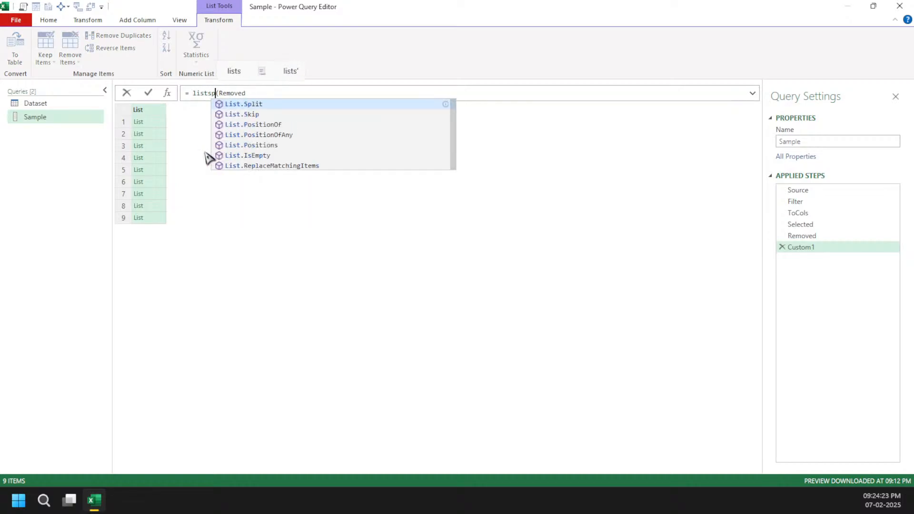
key(End)
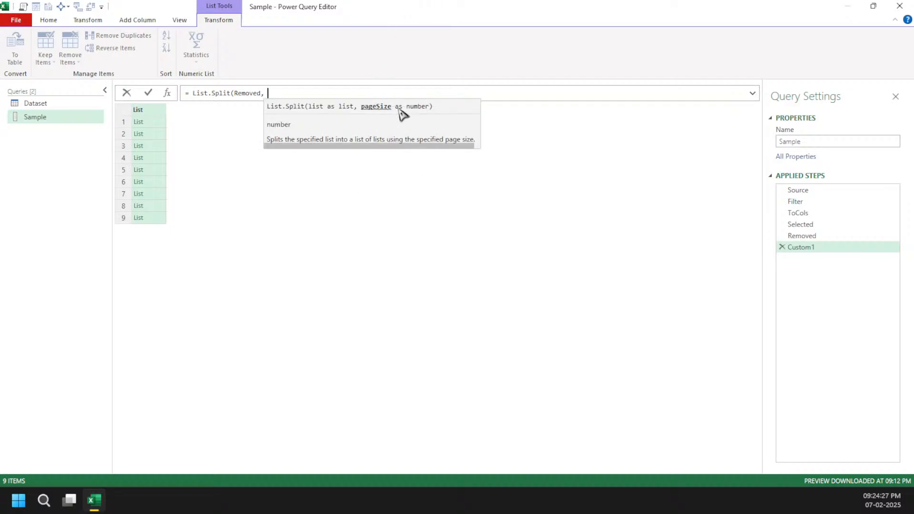
text(3)
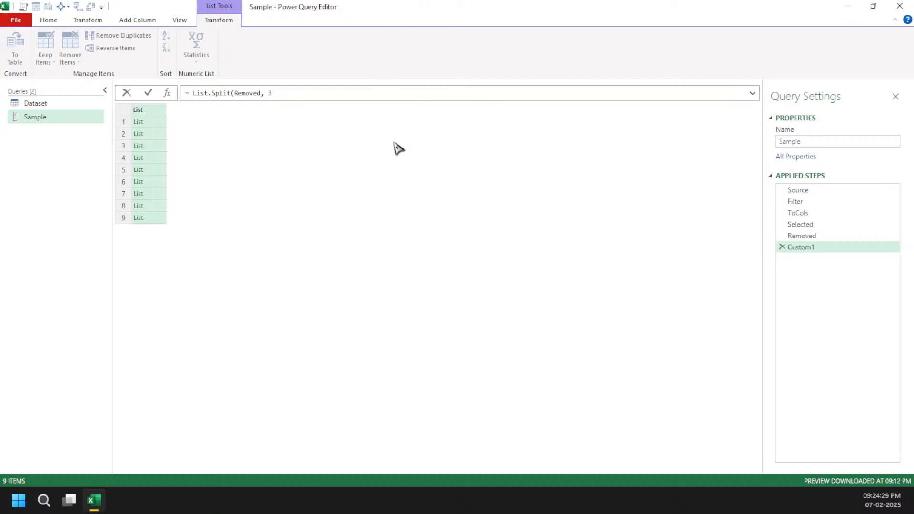
key(Return)
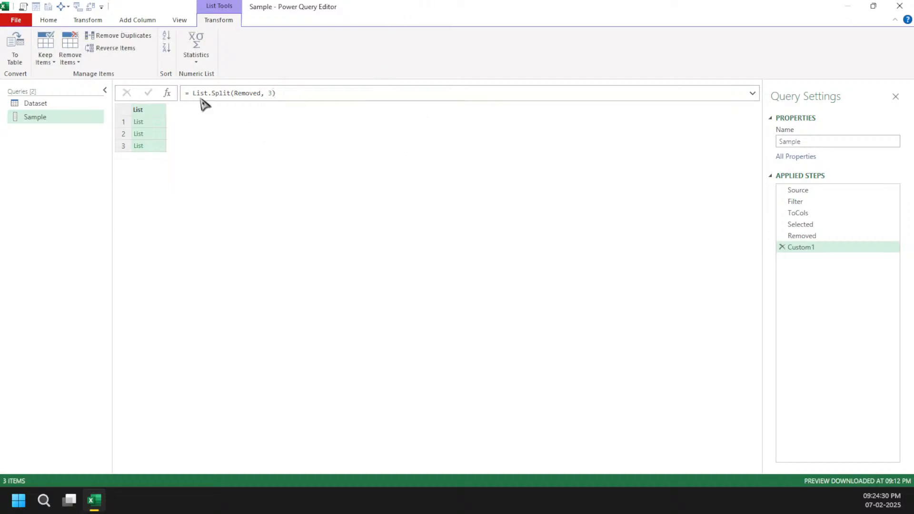
Step: Preview each of the three grouped lists and rename the List.Split step as Split
click(153, 125)
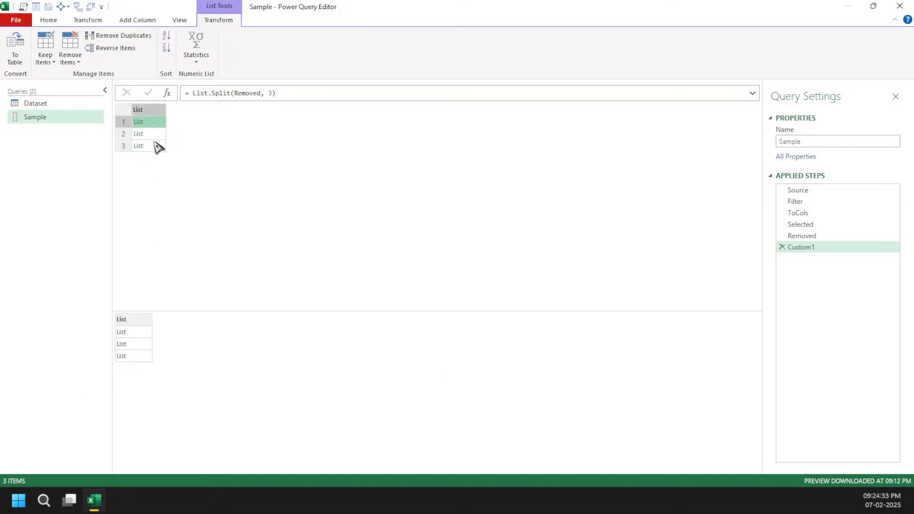
click(155, 137)
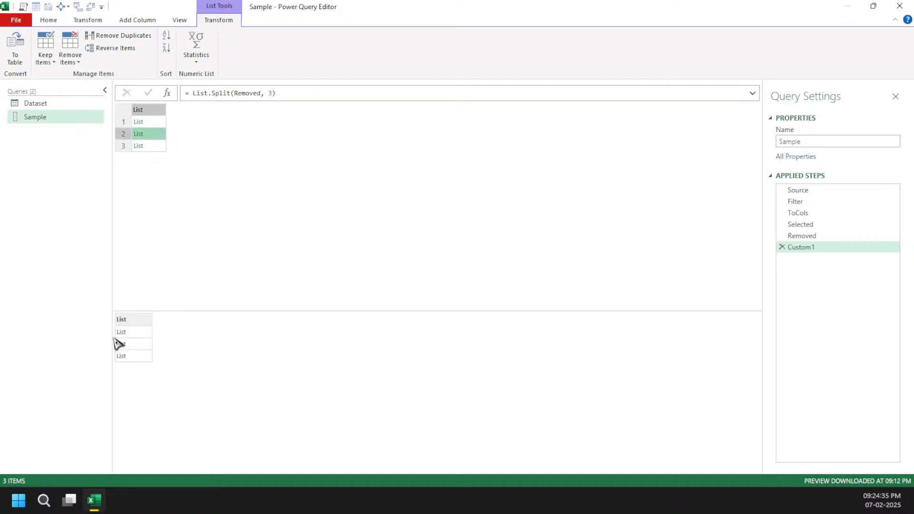
click(153, 147)
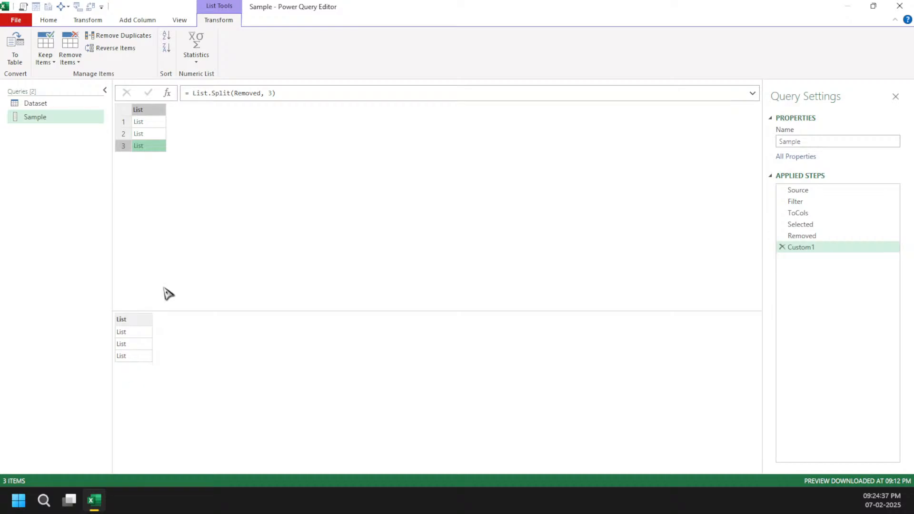
double_click(848, 246)
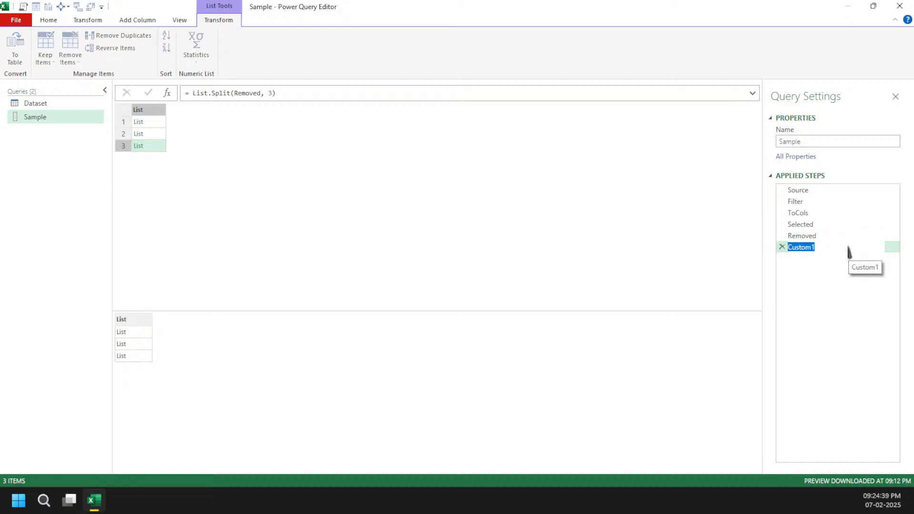
text(Split)
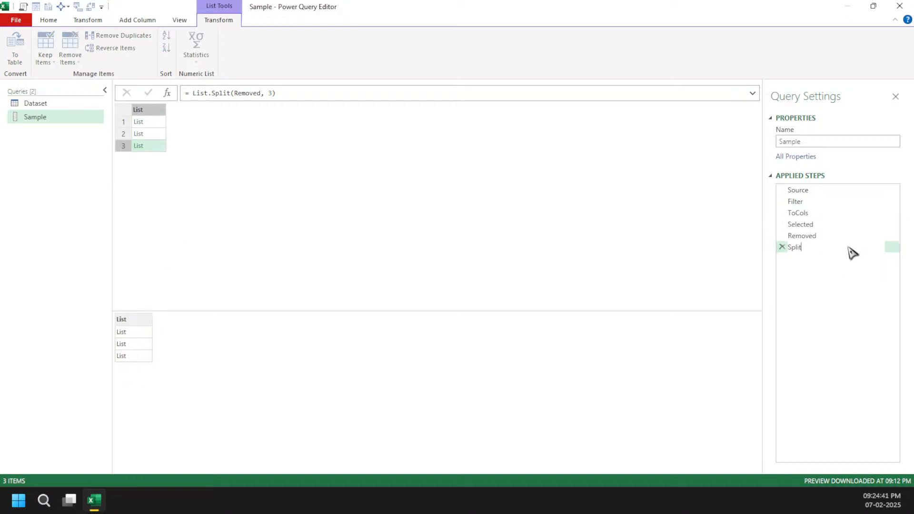
key(Return)
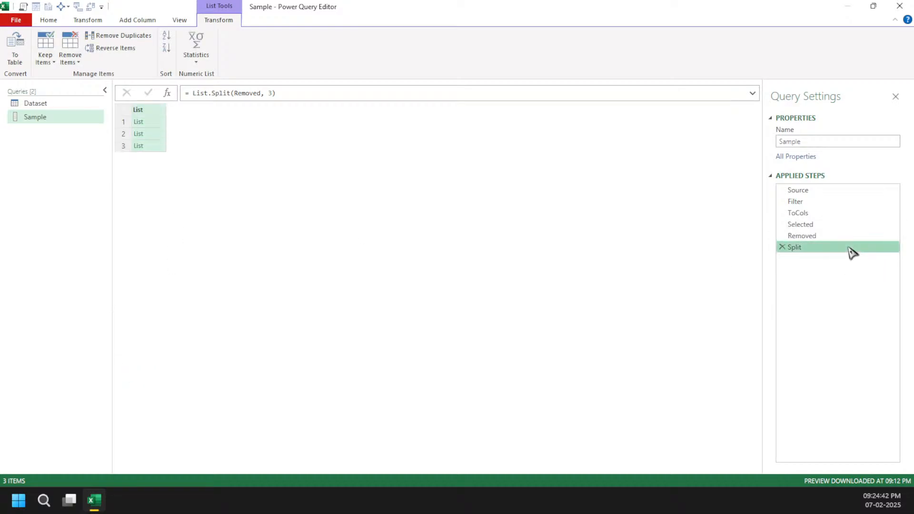
Step: Drill into the first group of the Split step, preview its three column lists, and remove the drill-down step
click(137, 123)
click(159, 123)
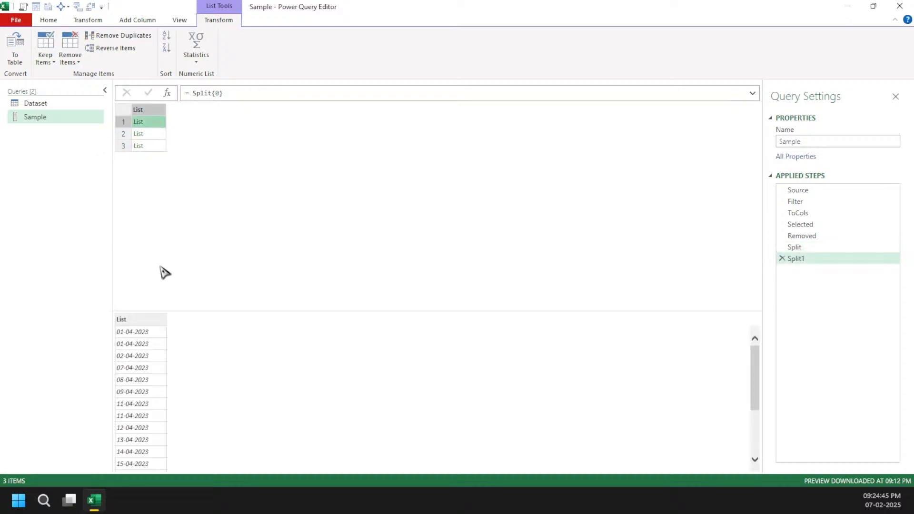
click(161, 135)
click(161, 146)
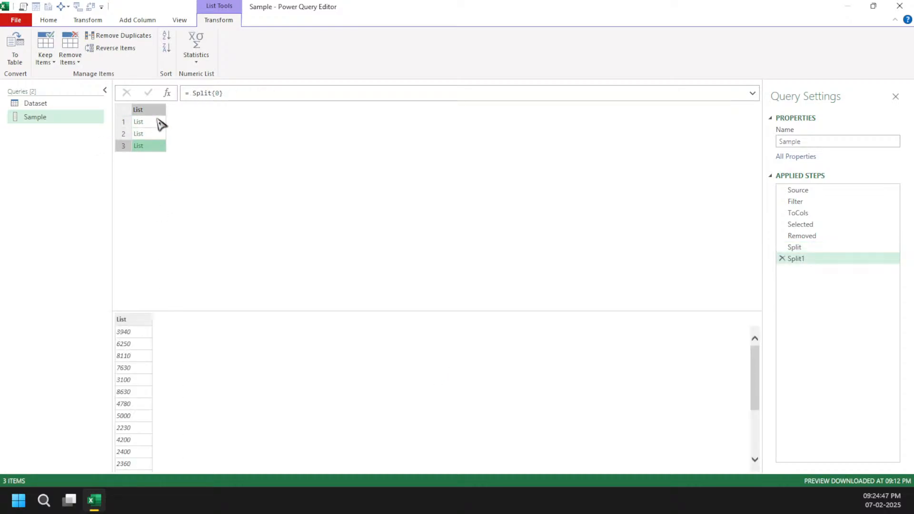
click(161, 123)
click(161, 135)
click(161, 146)
click(782, 259)
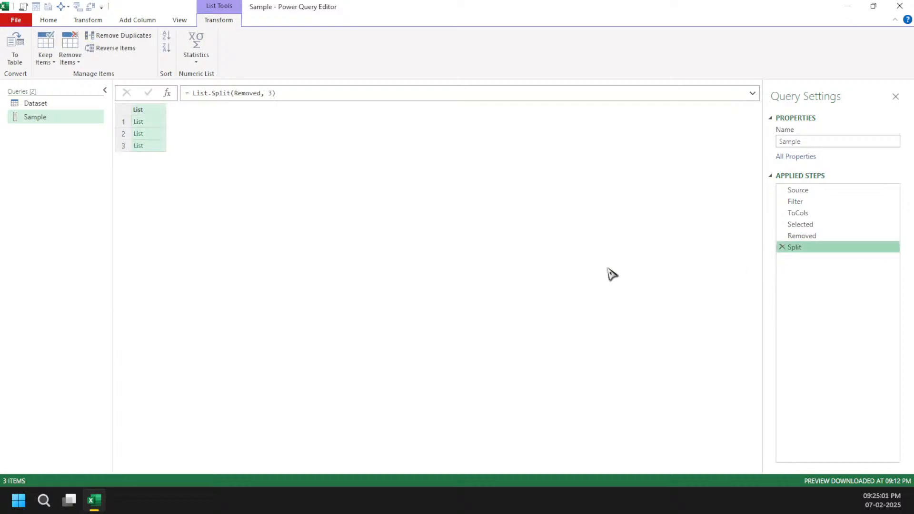
Step: Add a custom step with the formula List.Transform(Split, Table.FromColumns) to turn each column group into a table
click(166, 92)
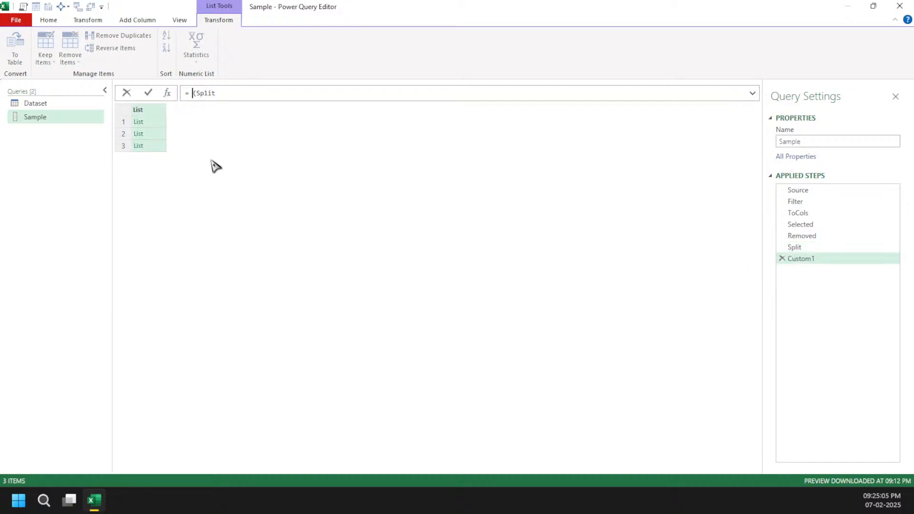
text(List.Transform)
key(End)
text(, )
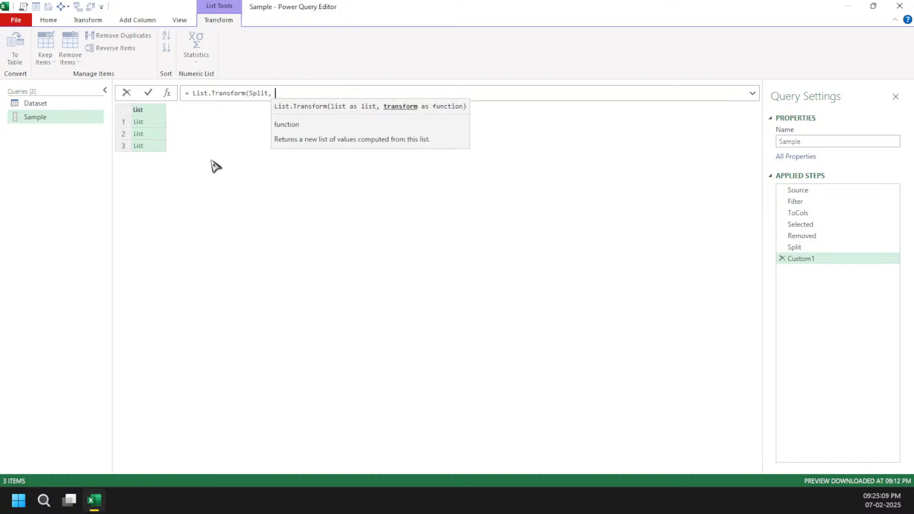
text(Table.FromColumns)
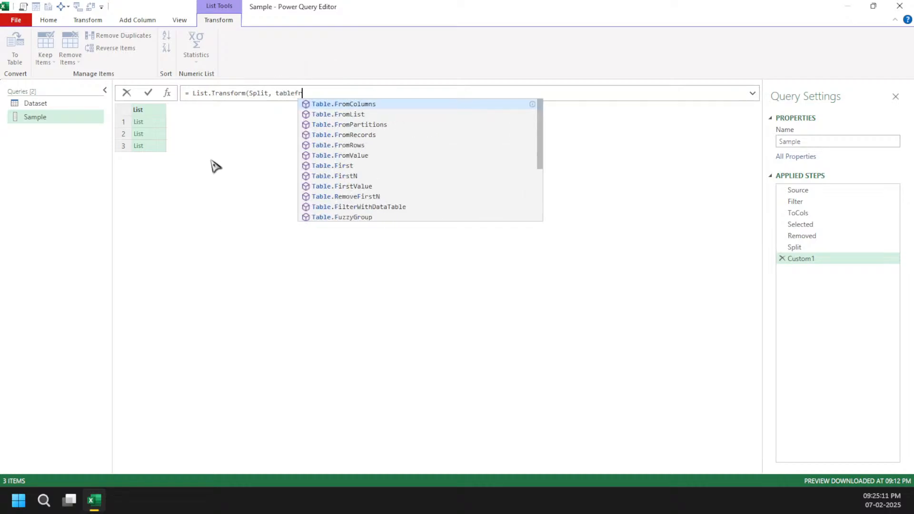
text())
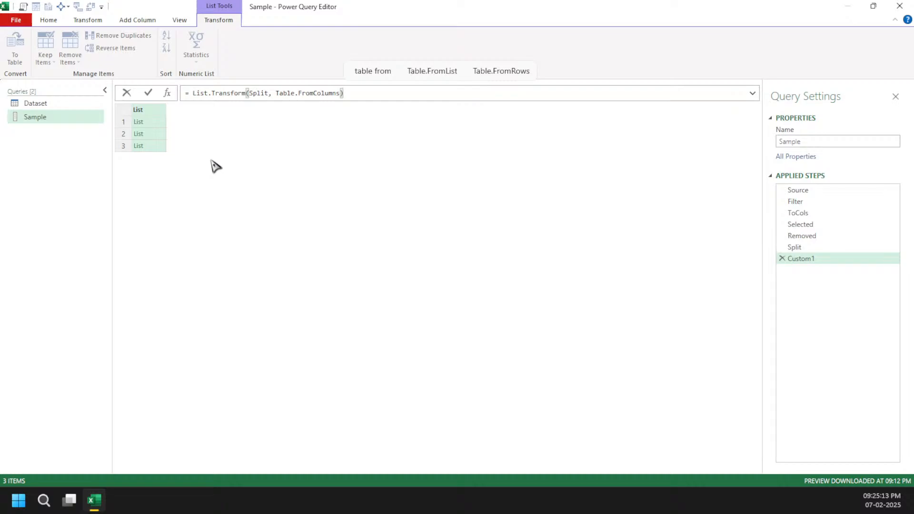
key(Return)
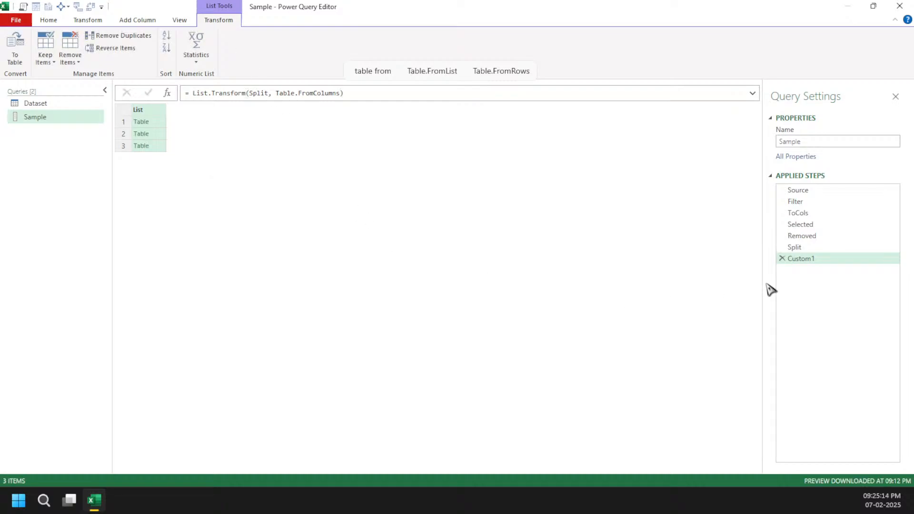
Step: Review the Filter and ToCols steps, then return to the List.Transform step and preview each of its three tables
click(856, 213)
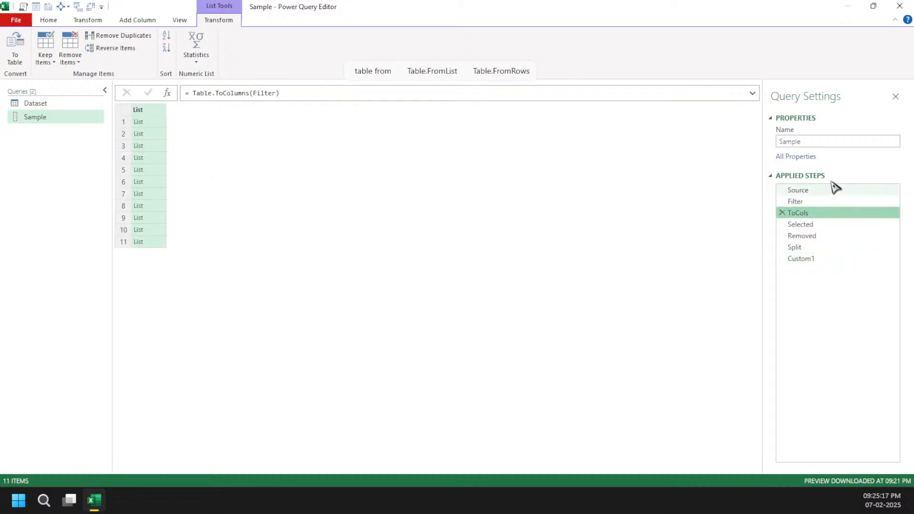
click(805, 201)
click(892, 213)
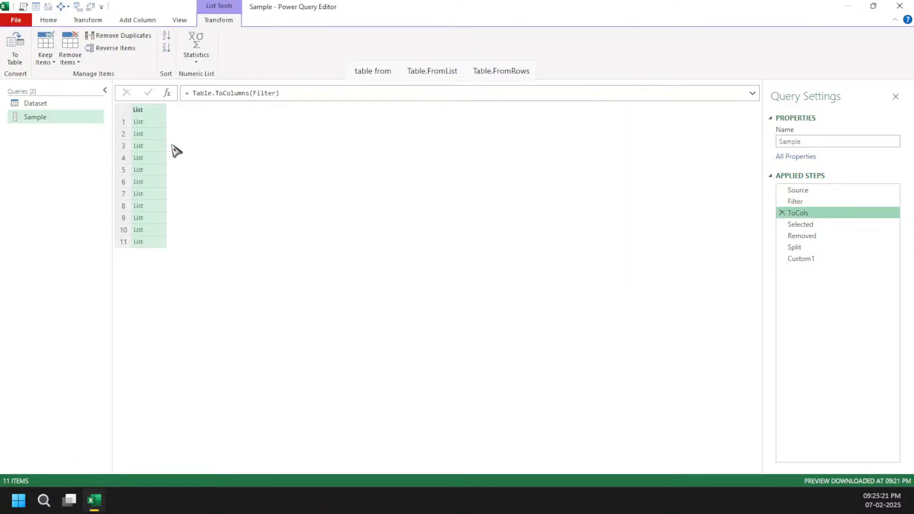
click(843, 259)
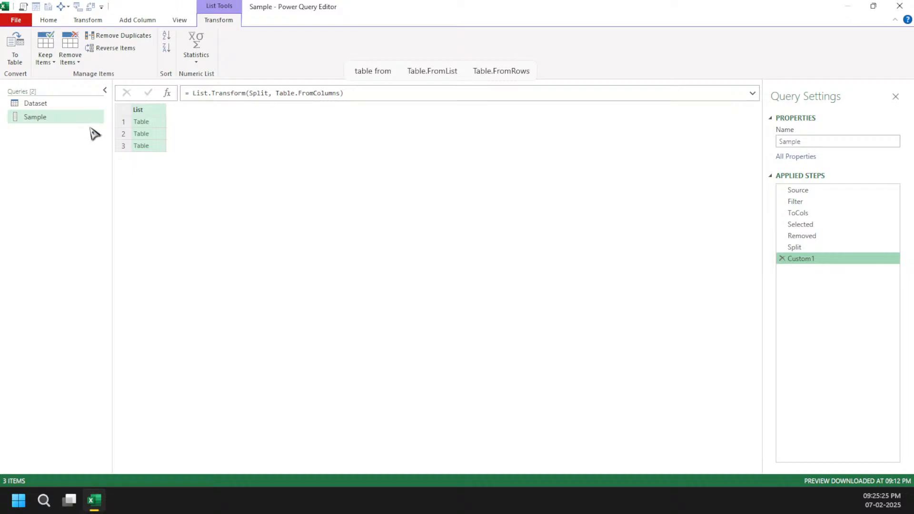
click(161, 125)
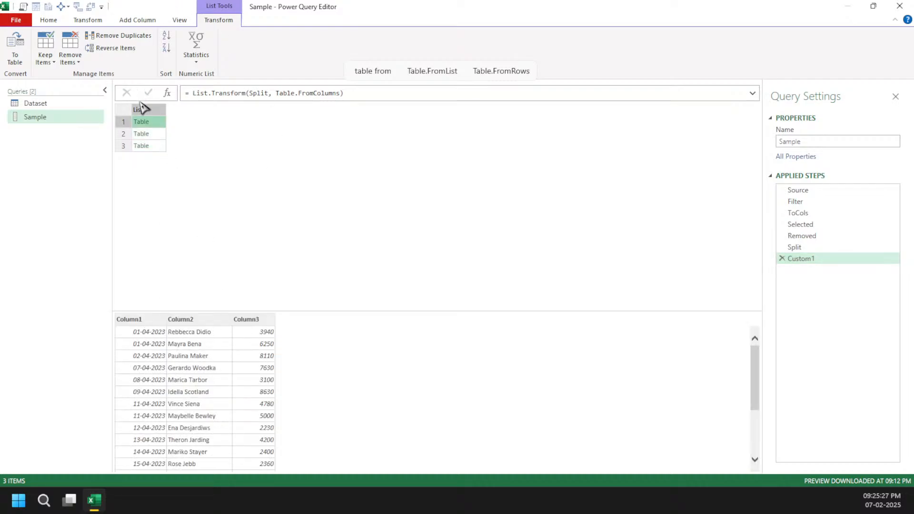
click(161, 138)
click(160, 148)
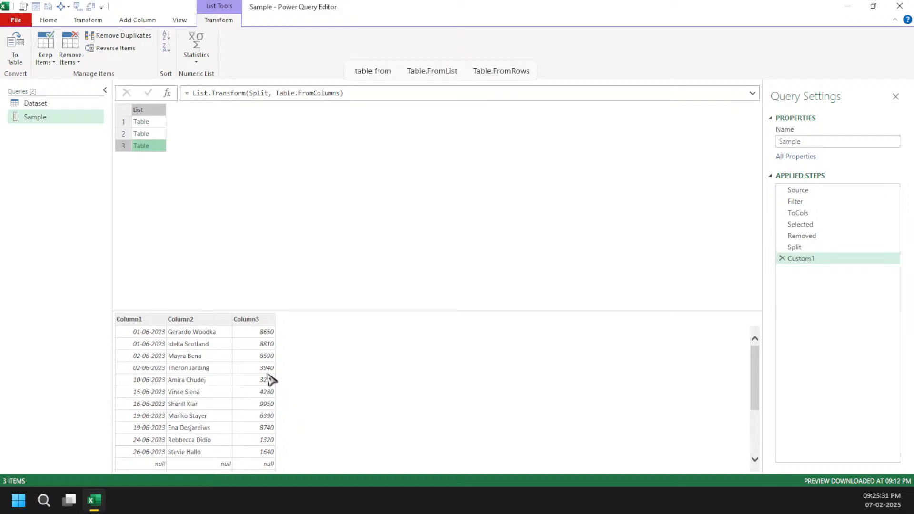
Step: Rewrite the transform function as each Table.FromColumns(_ , ) so that it accepts a columns argument
click(272, 93)
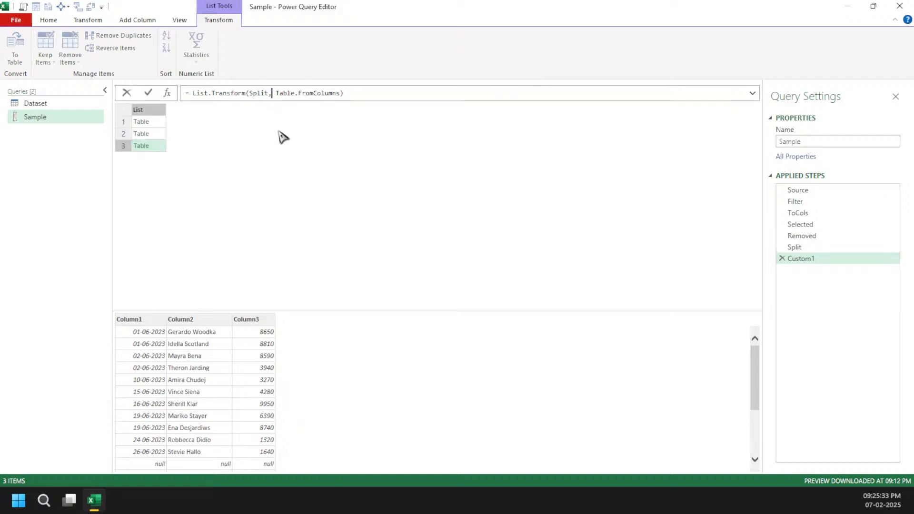
text(each)
key(ctrl+Right)
text((_ )
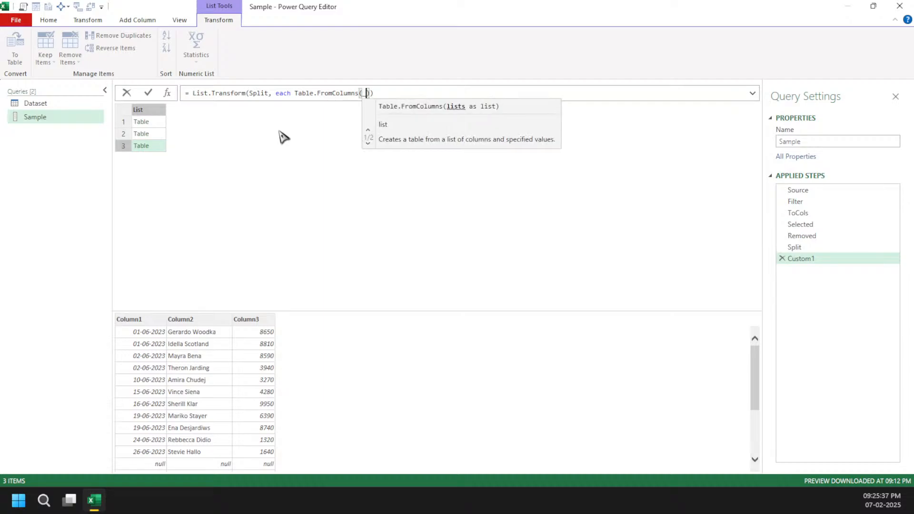
text(,)
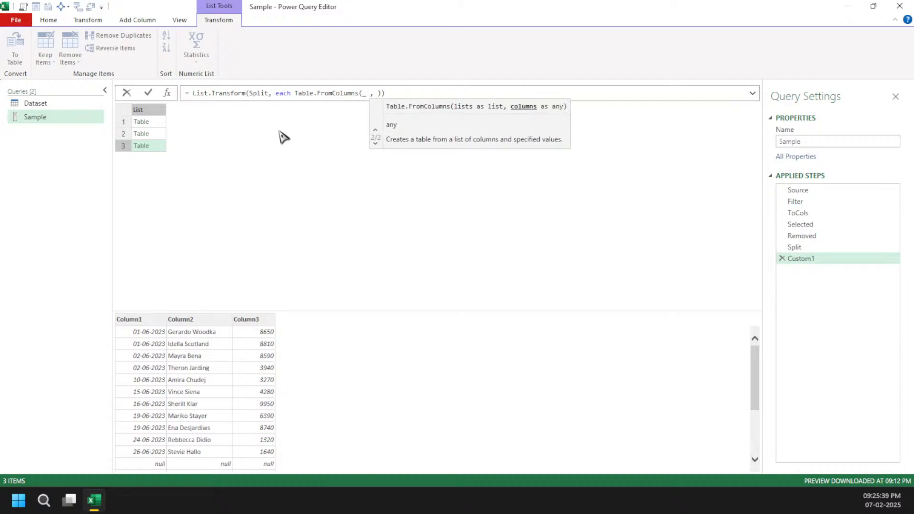
Step: Enter type table [Date = date, Customer = text, Sales = Currency.Type] as the Table.FromColumns columns argument and apply the formula
text( type t)
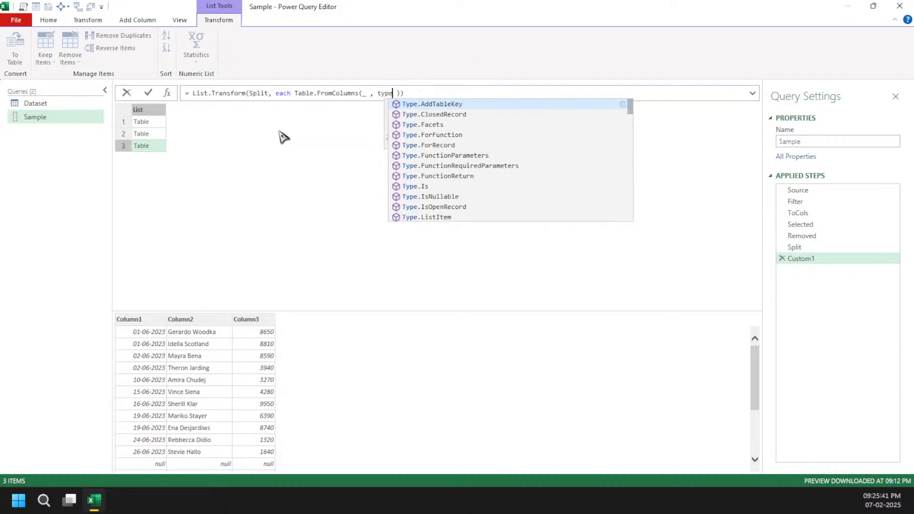
text(able  )
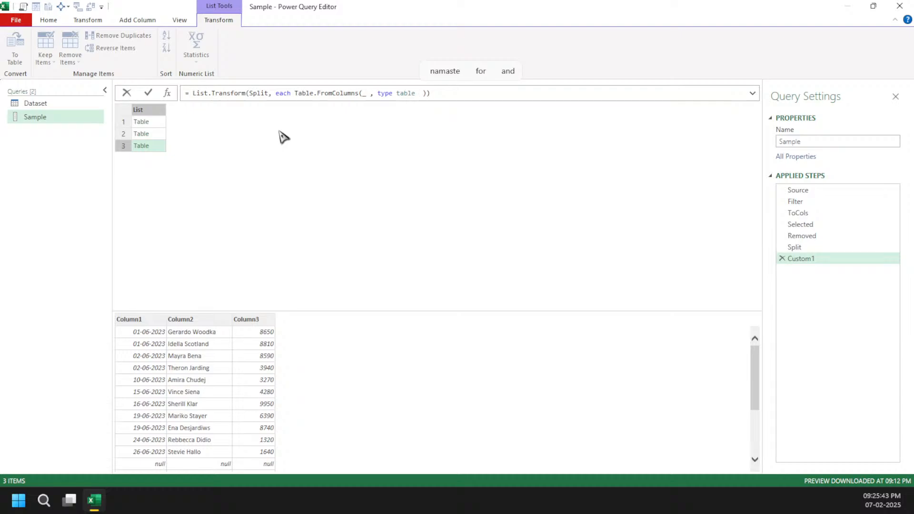
text([Date = )
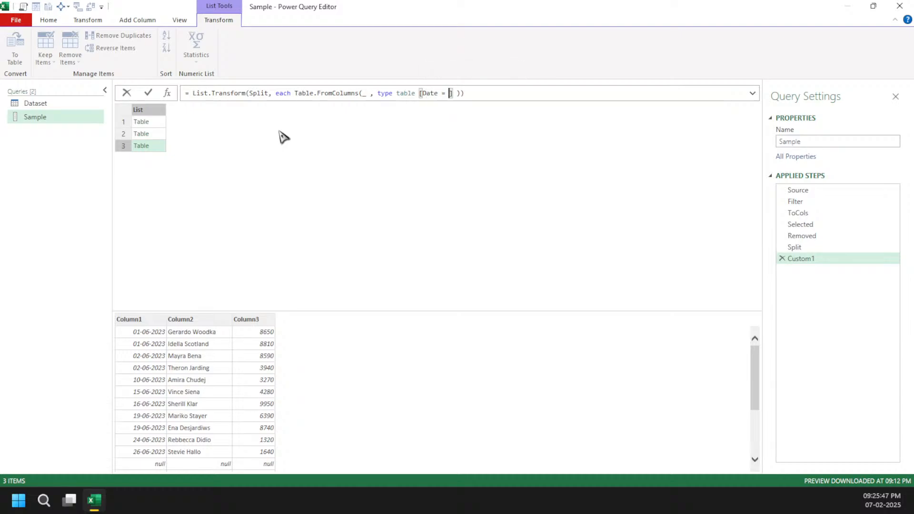
text(date, )
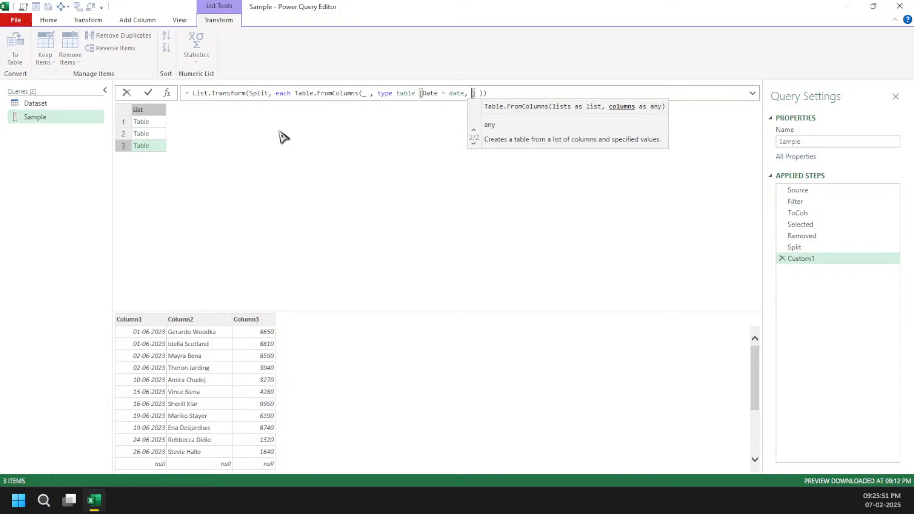
text(Customer = te)
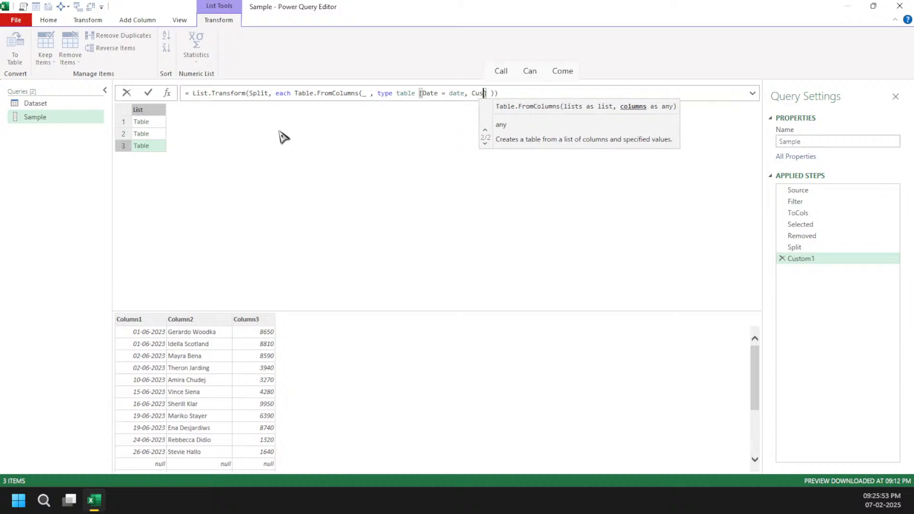
text(xt , )
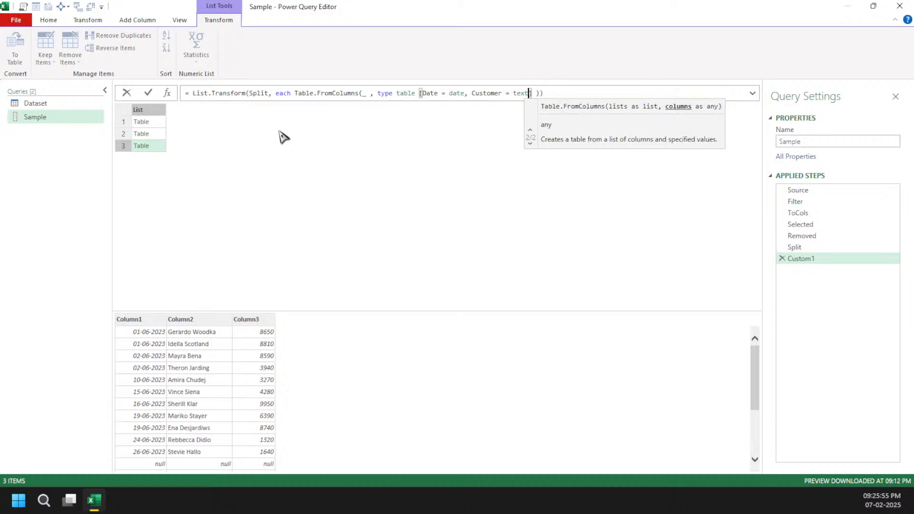
text(Sales = )
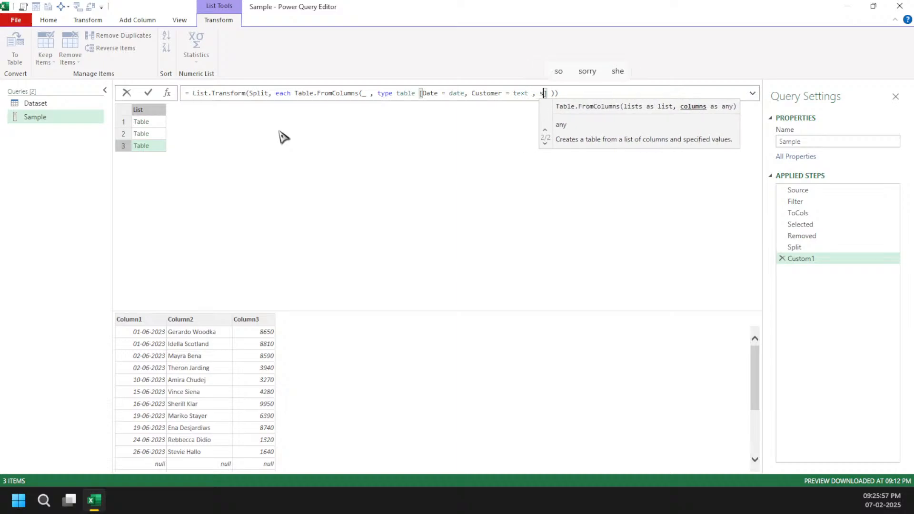
text(Currenc)
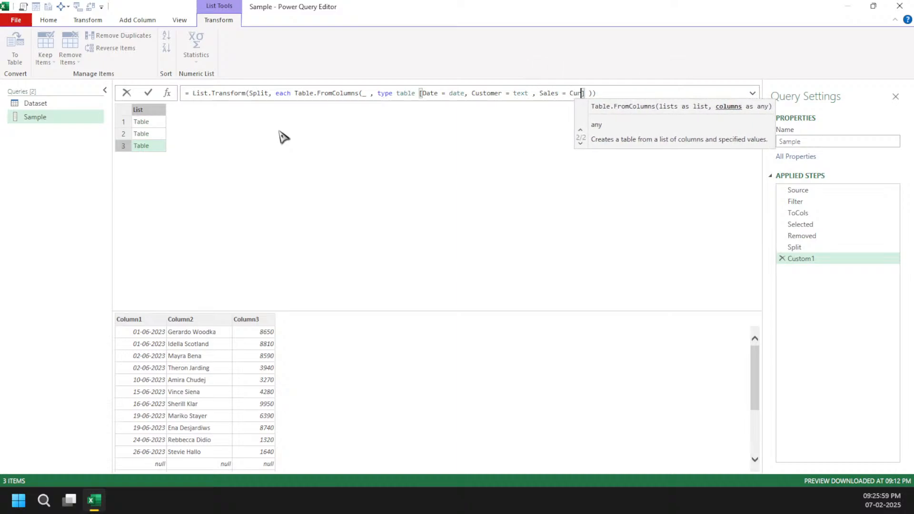
key(ctrl+BackSpace)
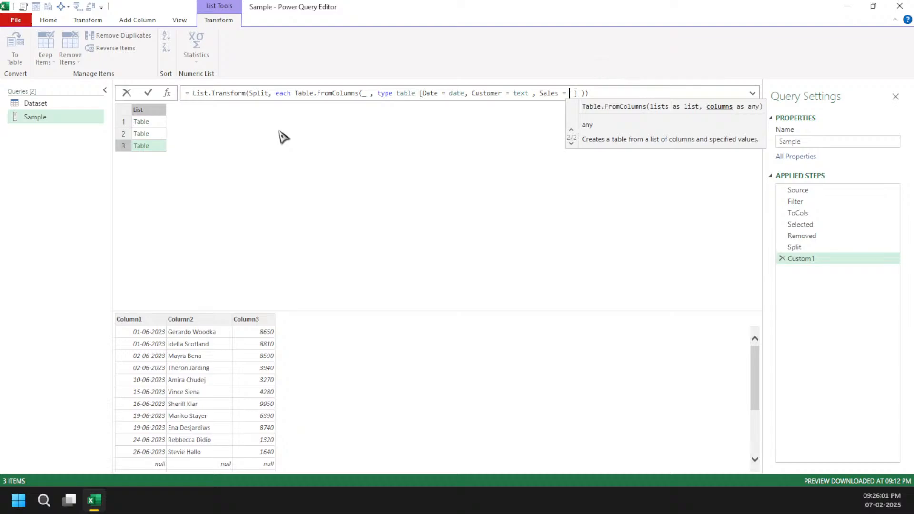
text(Curren)
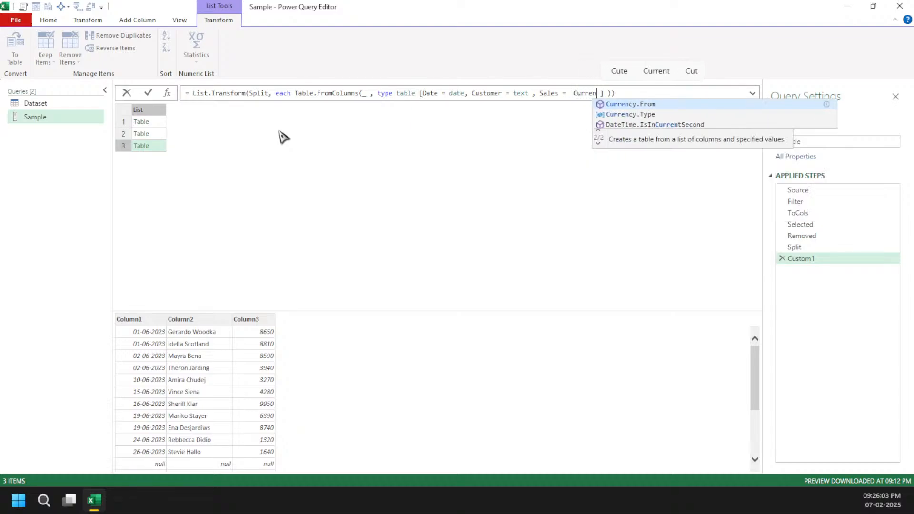
key(Down)
key(Tab)
key(Return)
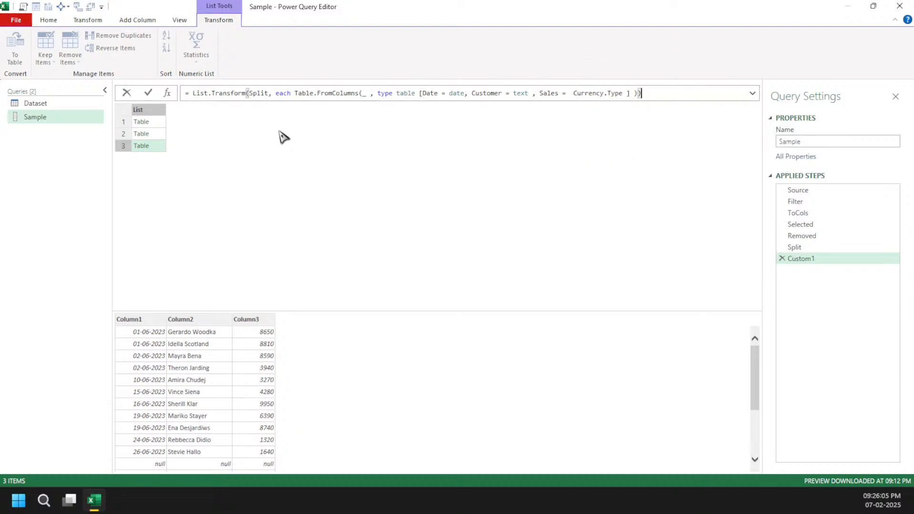
Step: Preview the first typed table and rename the List.Transform step as Transformed
click(158, 122)
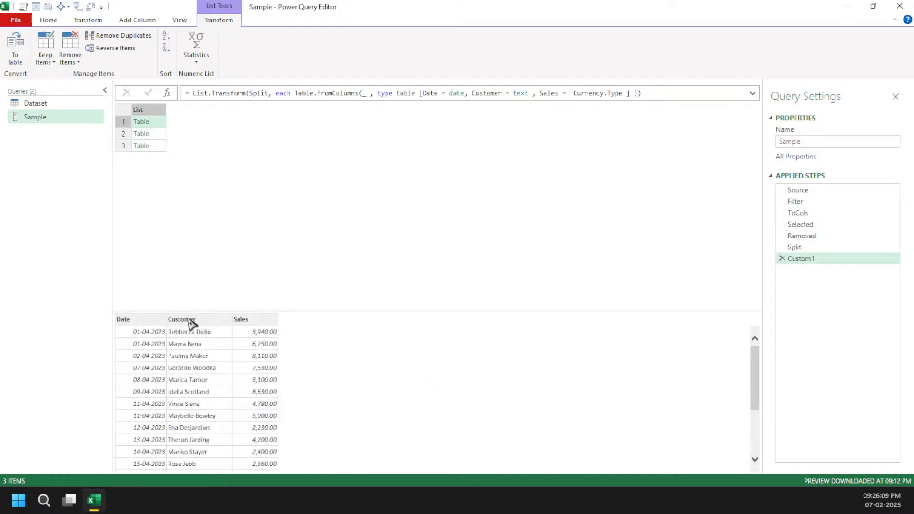
double_click(827, 262)
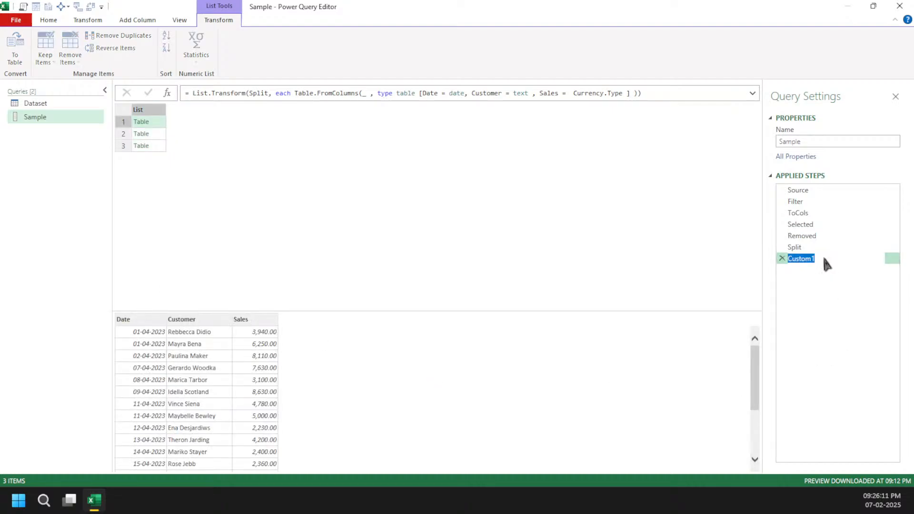
text(Transformed)
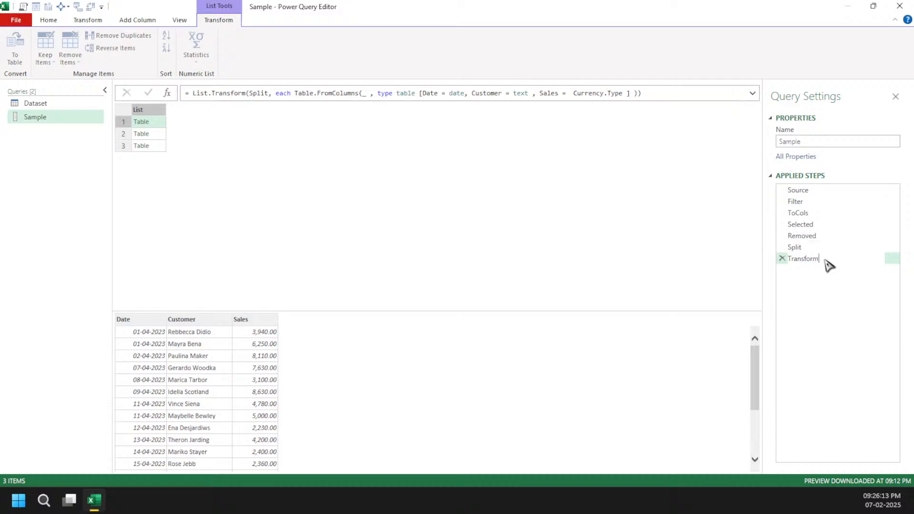
key(Return)
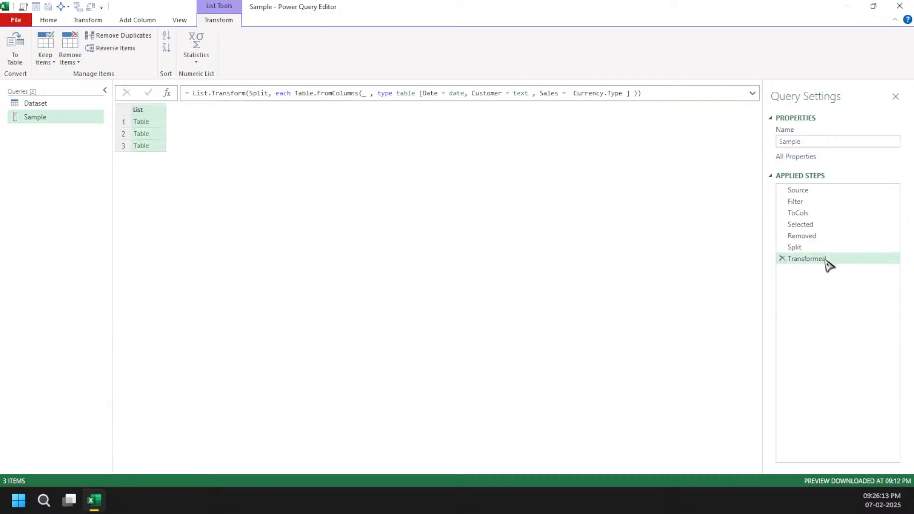
Step: Add a custom step after Transformed and try combining its tables with the formula List.Combine(Transformed)
click(167, 93)
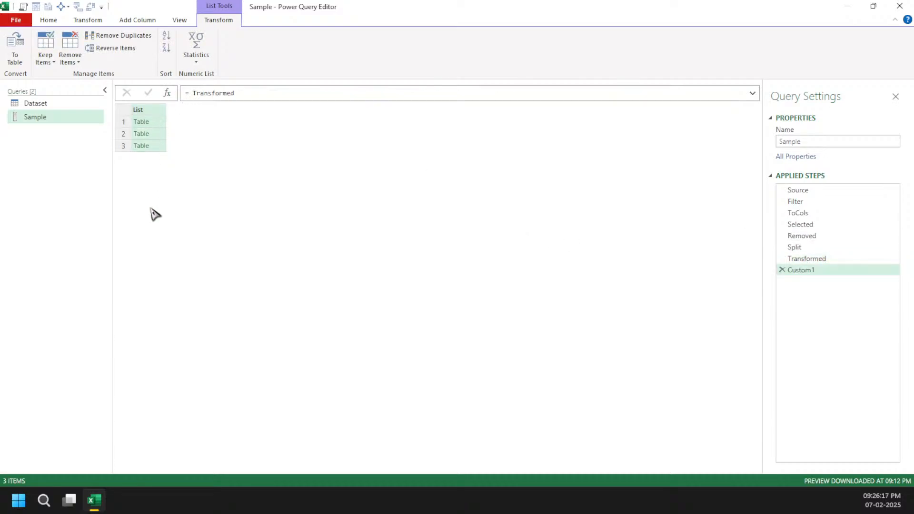
click(195, 94)
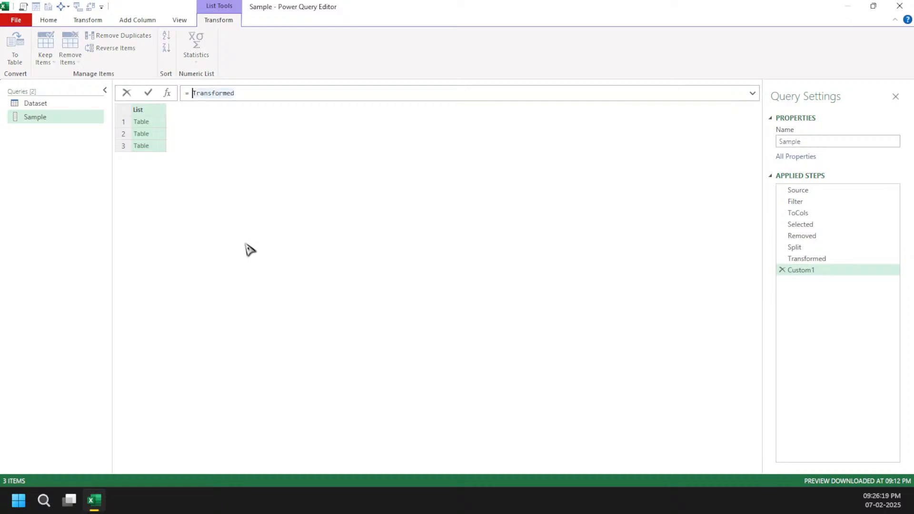
text(()
text(list comb)
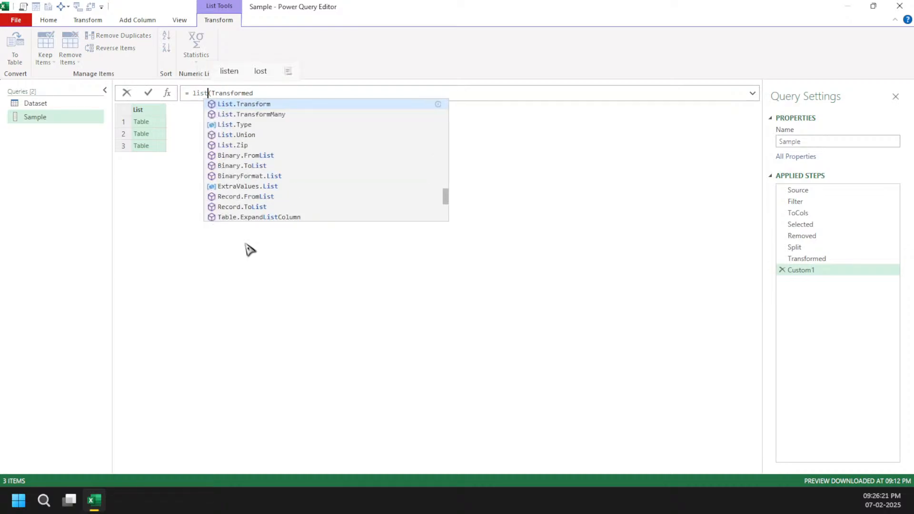
key(Tab)
key(End)
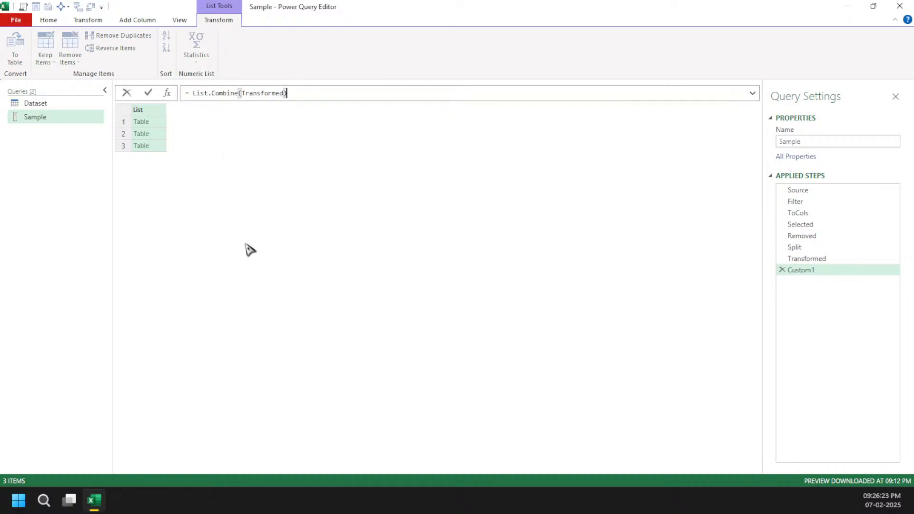
key(Return)
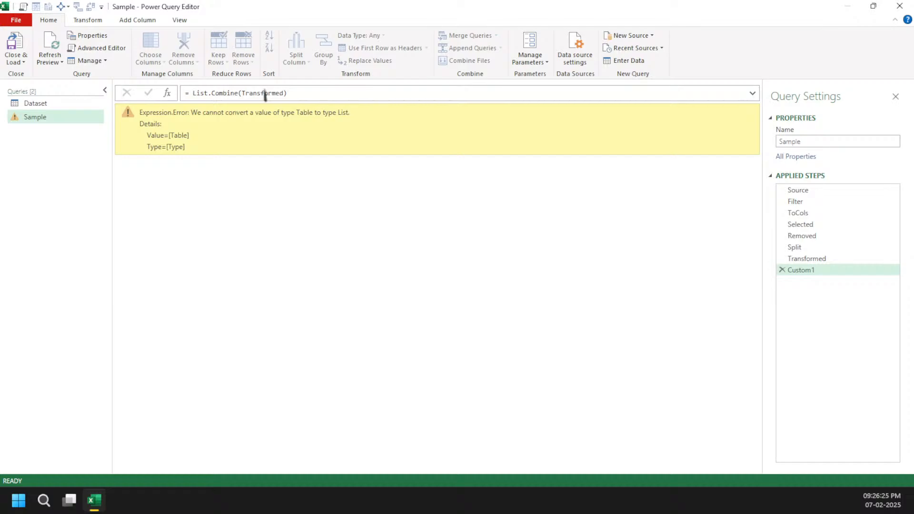
Step: Replace List with Table in the new step so that the formula reads Table.Combine(Transformed)
double_click(200, 95)
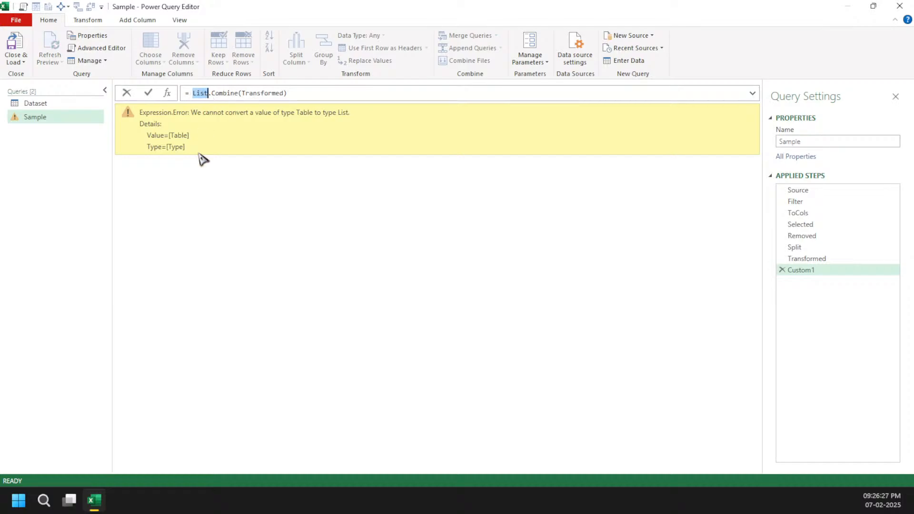
text(Table)
key(Return)
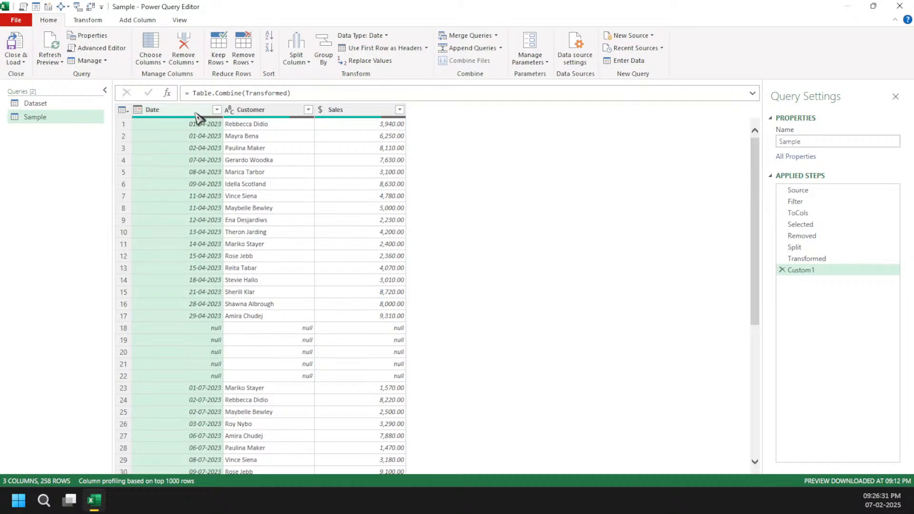
Step: Recheck the Transformed step's column types, then rename the Table.Combine step as Combine
click(857, 247)
click(850, 259)
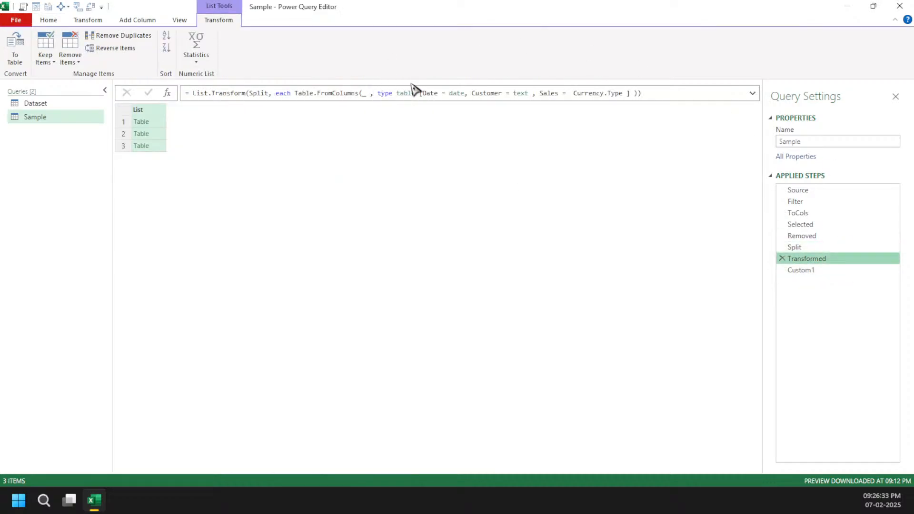
click(842, 270)
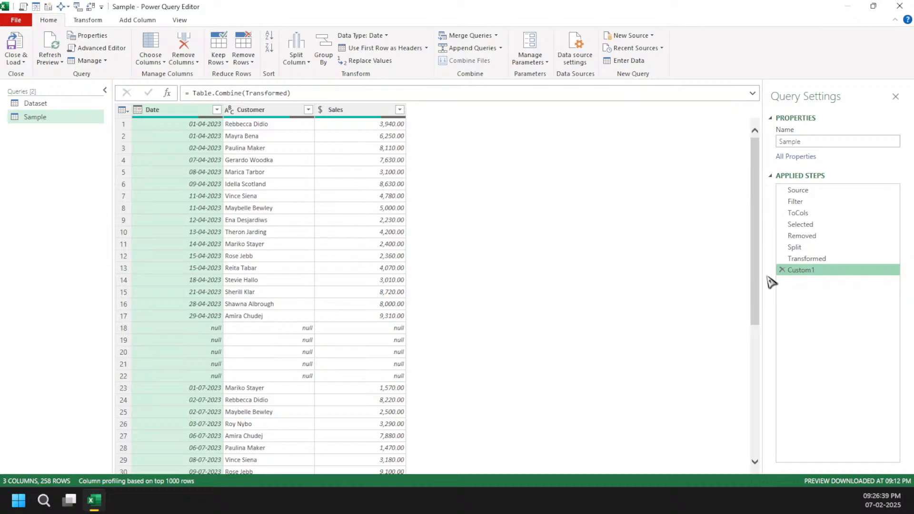
click(828, 273)
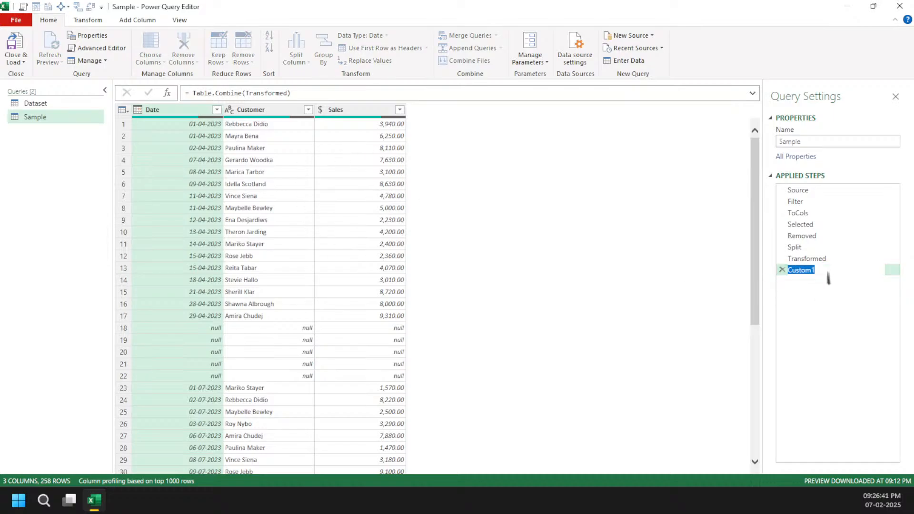
text(Combine)
key(Return)
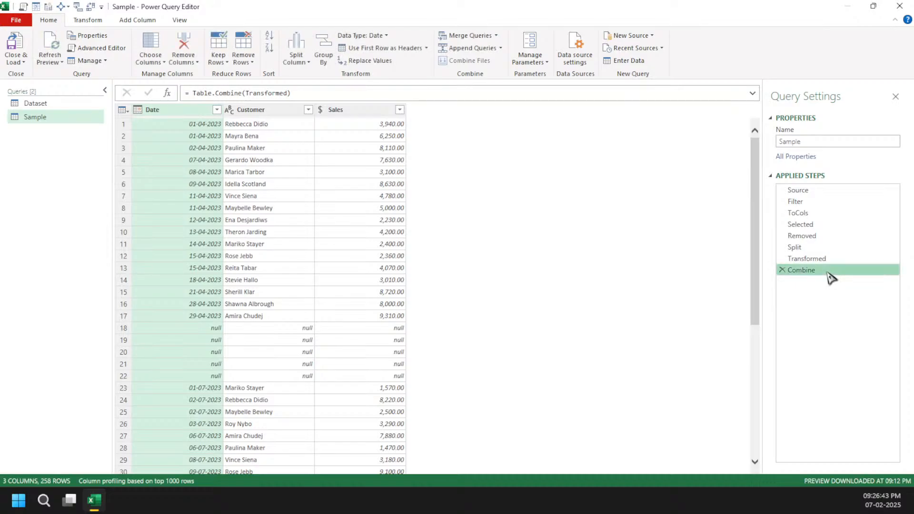
Step: Filter the null values out of the Date column and rename the filtering step as Return
click(217, 109)
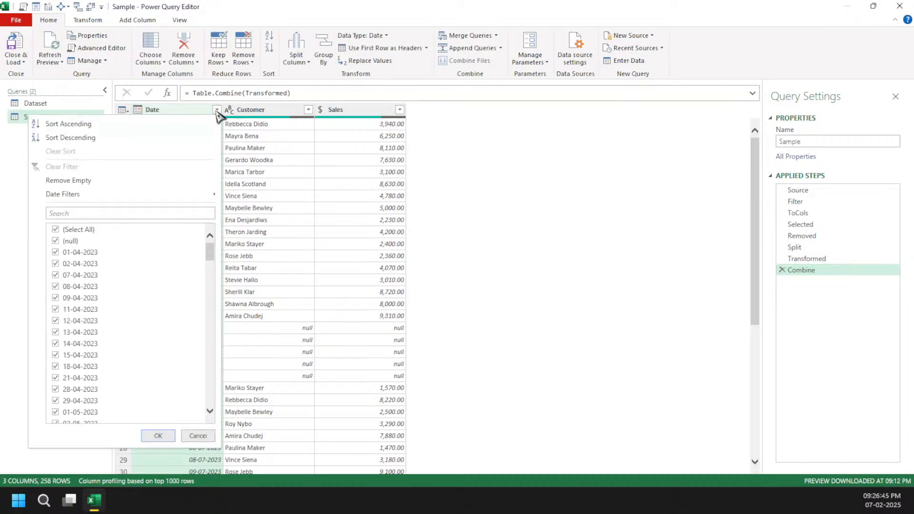
click(56, 241)
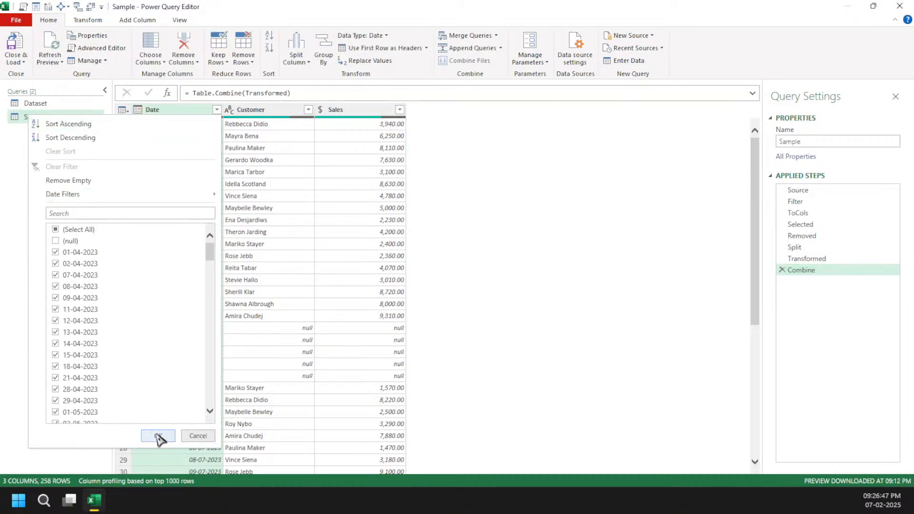
click(158, 434)
click(850, 282)
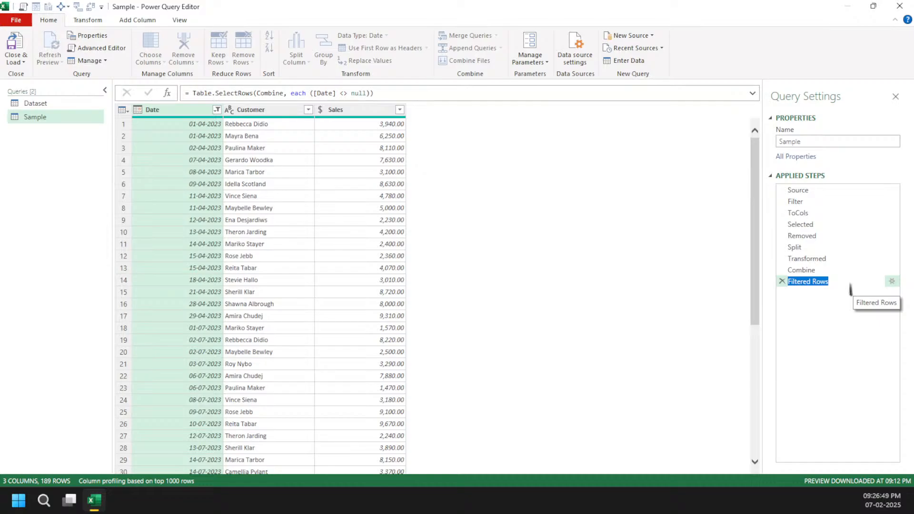
text(FiReturn)
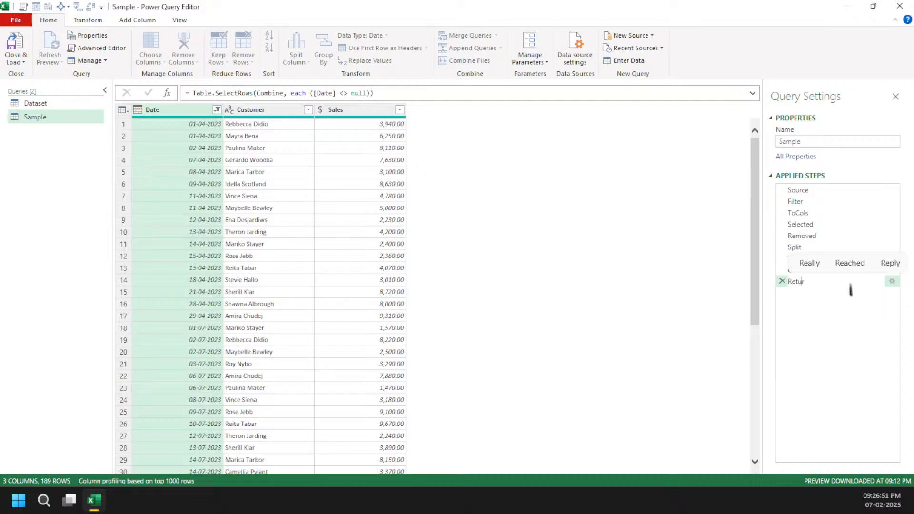
key(Return)
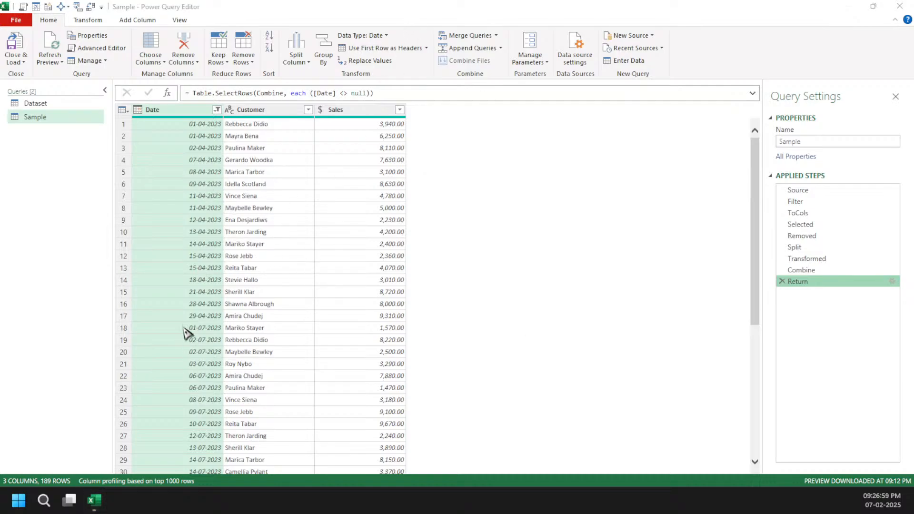
Step: Review the combined rows of the Sample query and compare them with the nested 2024 table in the Dataset query
click(203, 136)
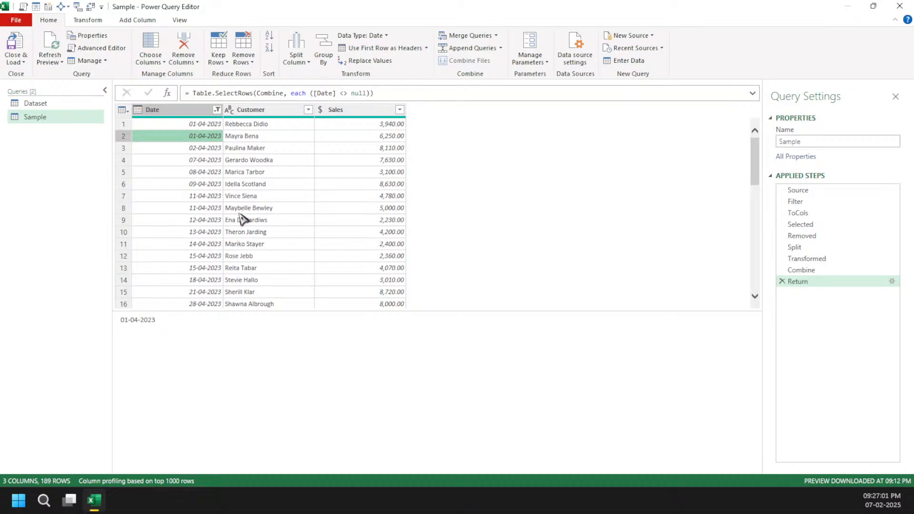
scroll(236, 224, down, 3)
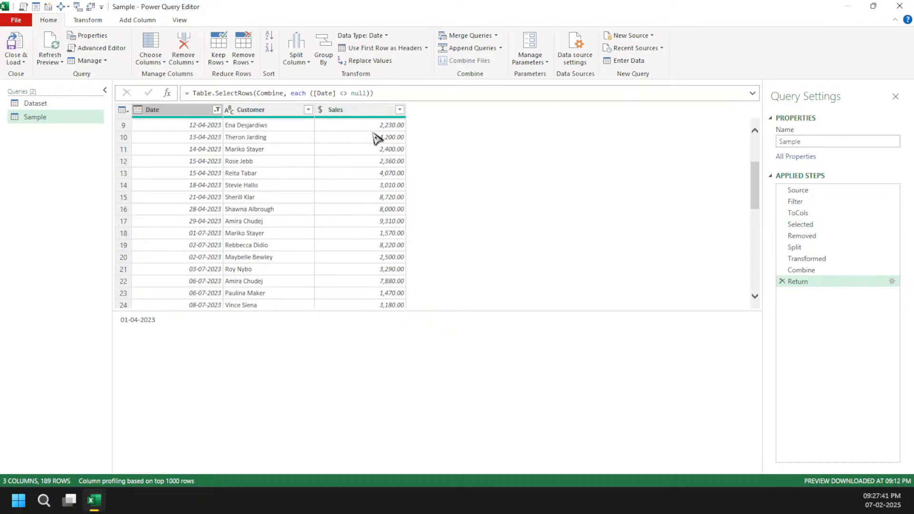
click(95, 103)
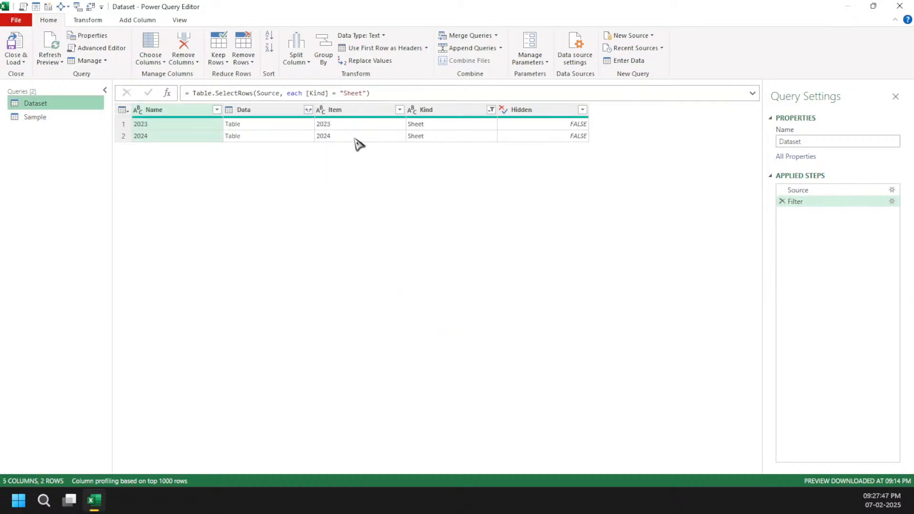
click(263, 138)
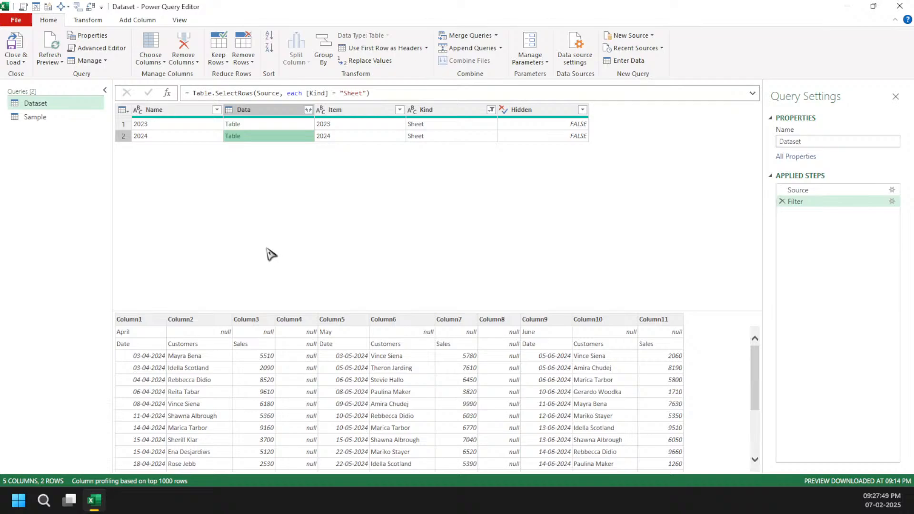
click(76, 117)
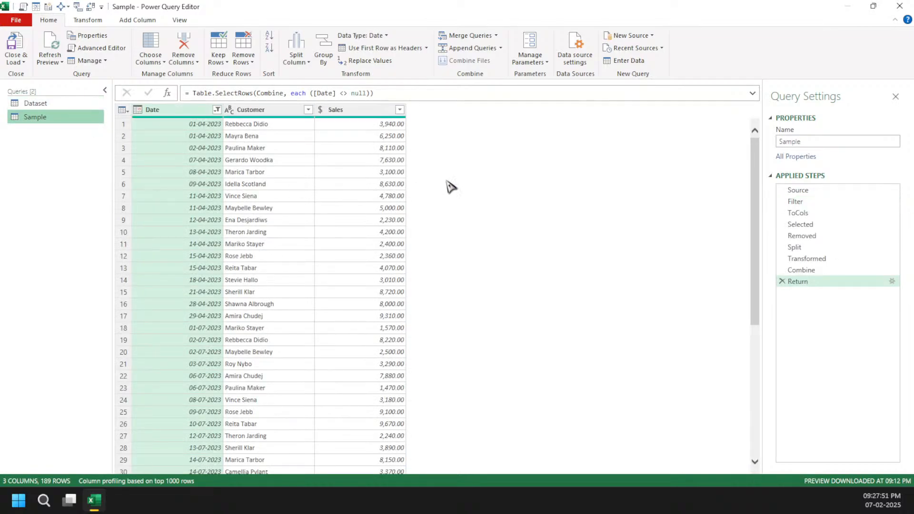
Step: Copy the Sales Report.xlsx file path from the Dataset query's Source step, leaving its formula unedited
click(34, 103)
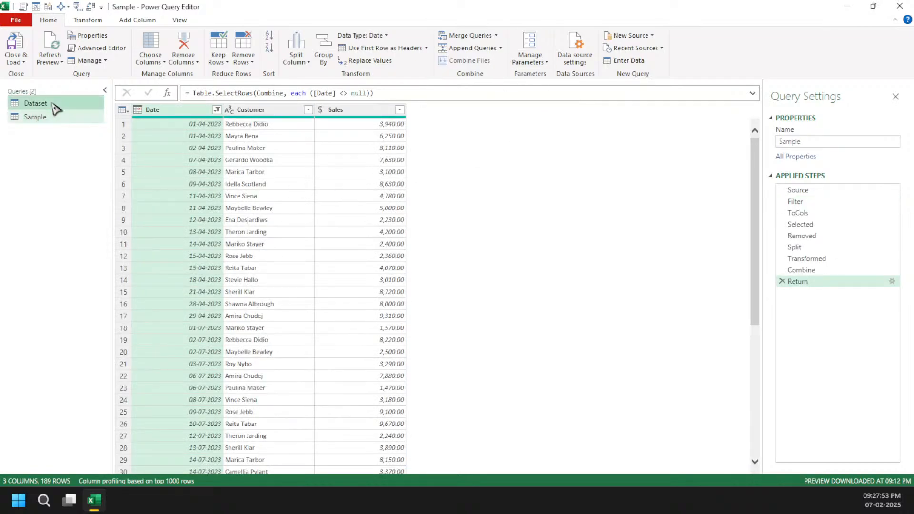
click(828, 190)
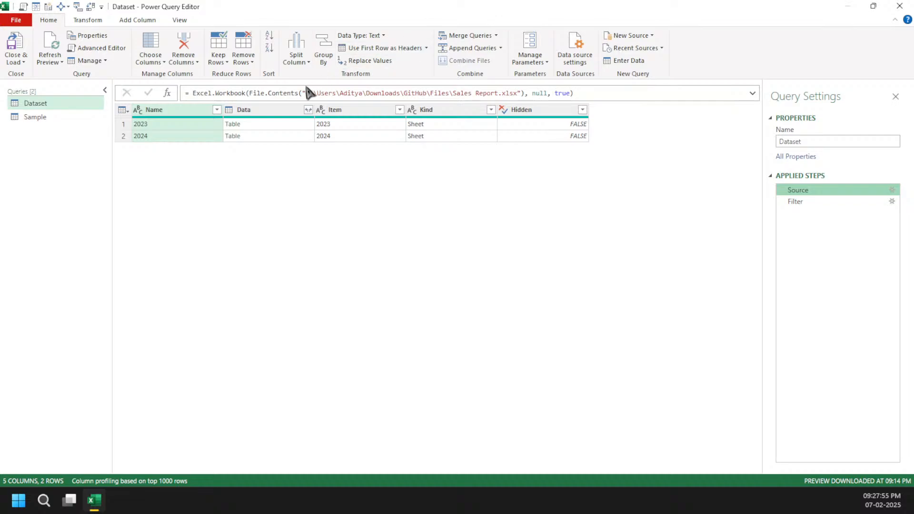
drag(307, 93, 517, 94)
key(ctrl+c)
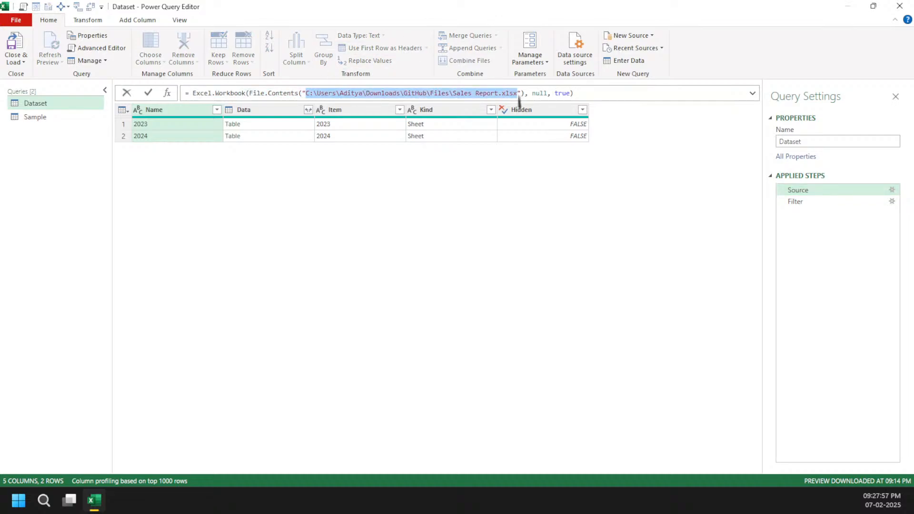
click(343, 226)
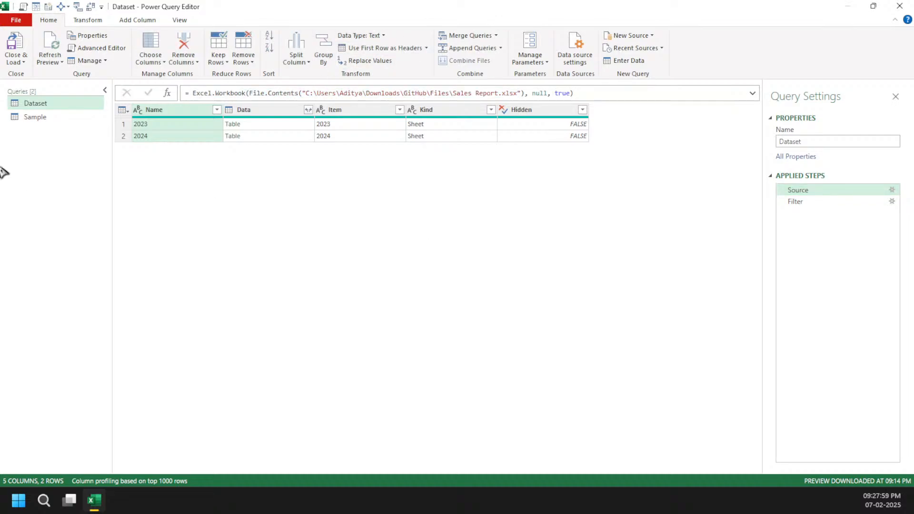
Step: Create a new query parameter and name it FilePath
right_click(66, 139)
click(429, 60)
click(545, 63)
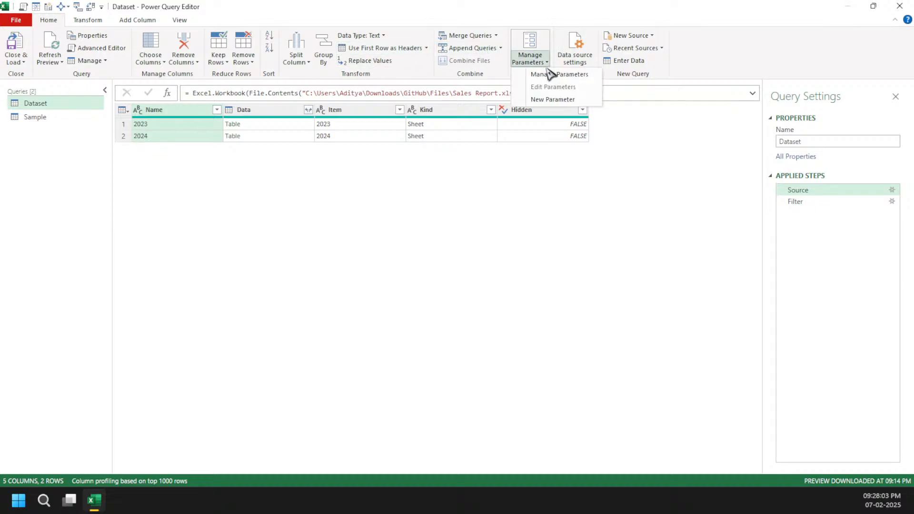
click(561, 99)
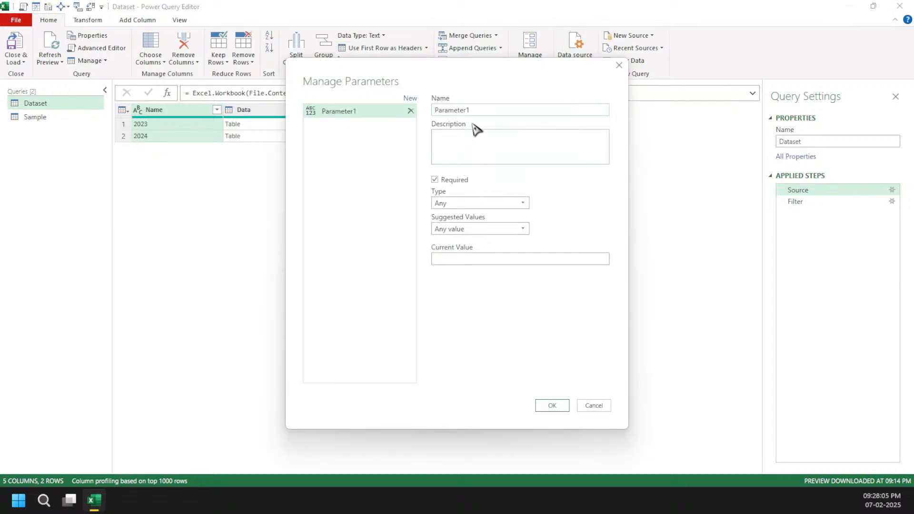
text(FilePah)
key(Left)
text(t)
Step: Set the parameter's type to Text, paste the copied Sales Report.xlsx path as its current value and confirm
click(519, 203)
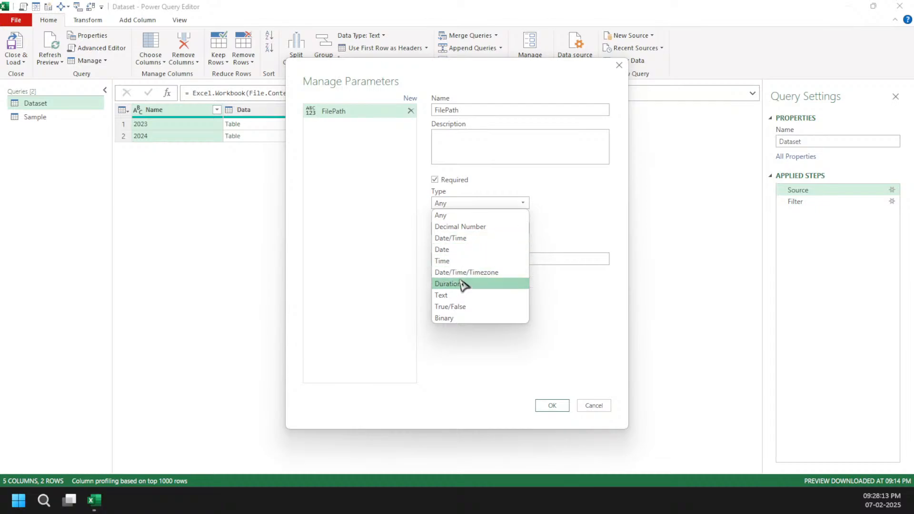
click(459, 295)
click(475, 259)
key(ctrl+v)
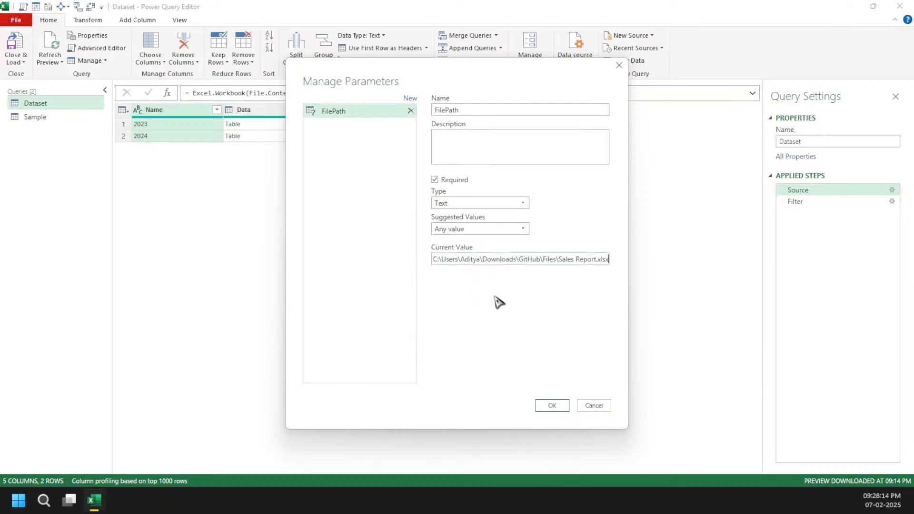
click(552, 405)
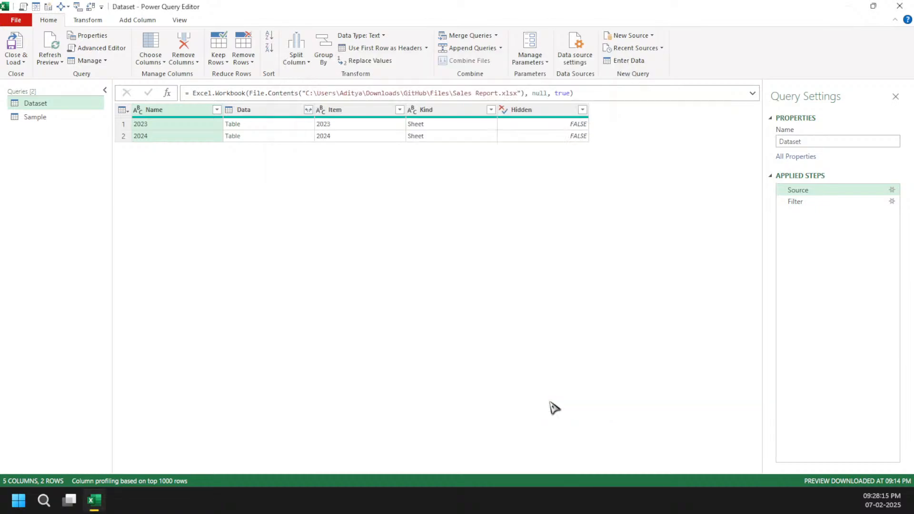
Step: Replace the hard-coded path in the Dataset query's Source formula with FilePath, then view the FilePath parameter
click(82, 105)
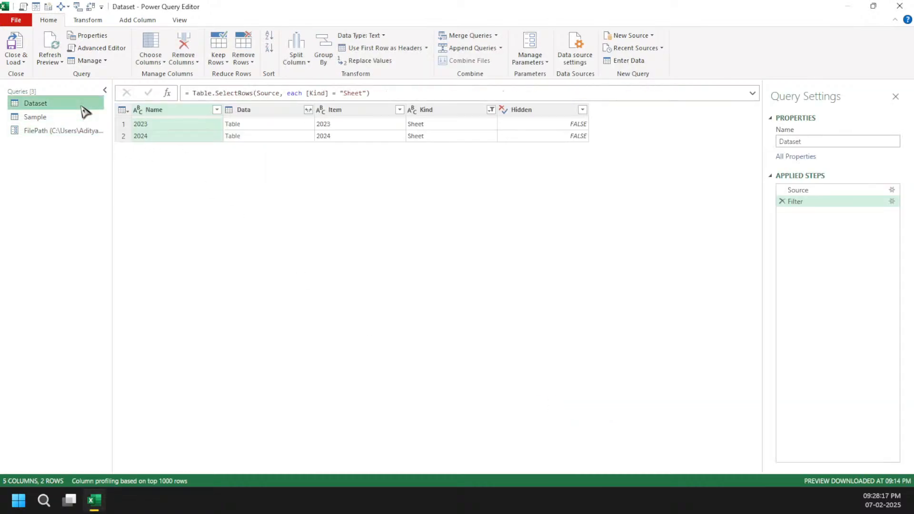
click(844, 191)
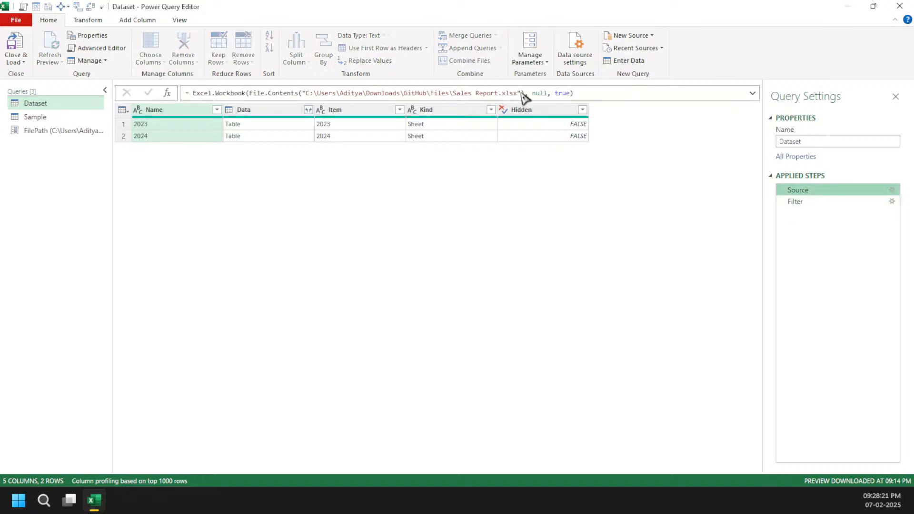
drag(522, 94, 303, 95)
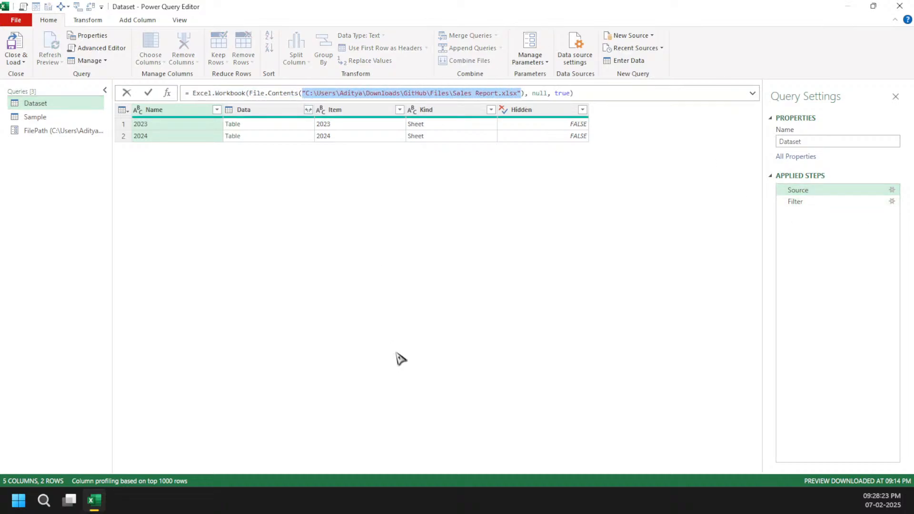
text(FilePath)
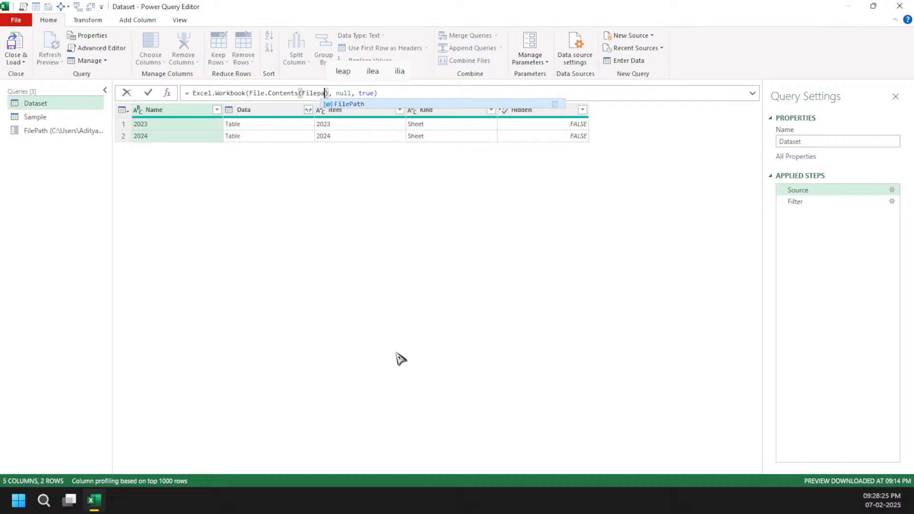
click(72, 131)
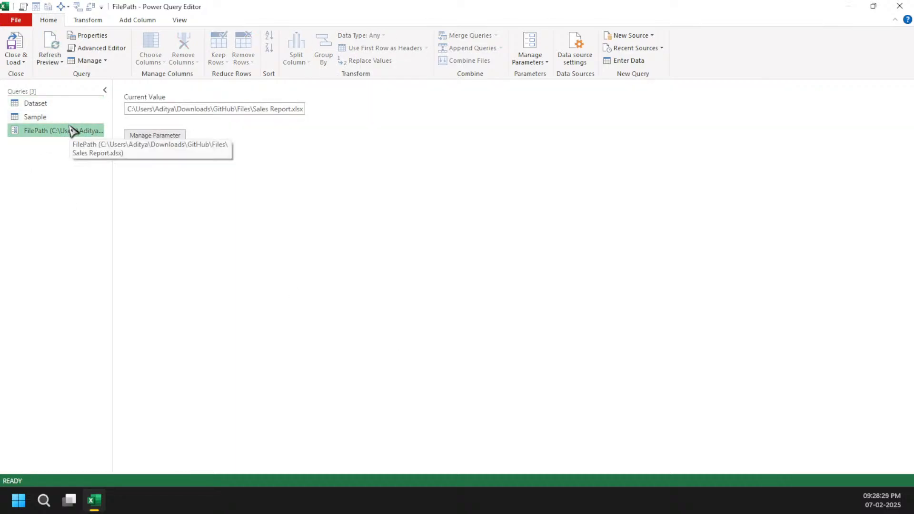
click(519, 67)
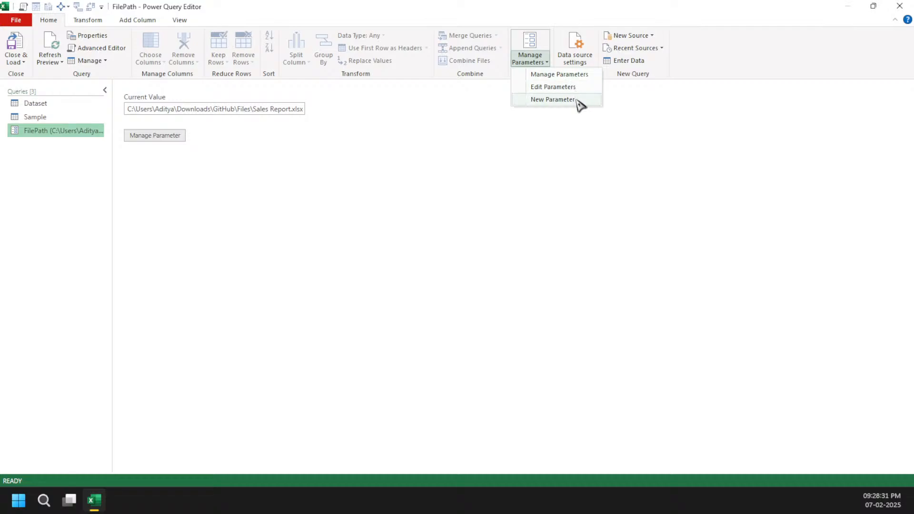
click(579, 101)
click(518, 203)
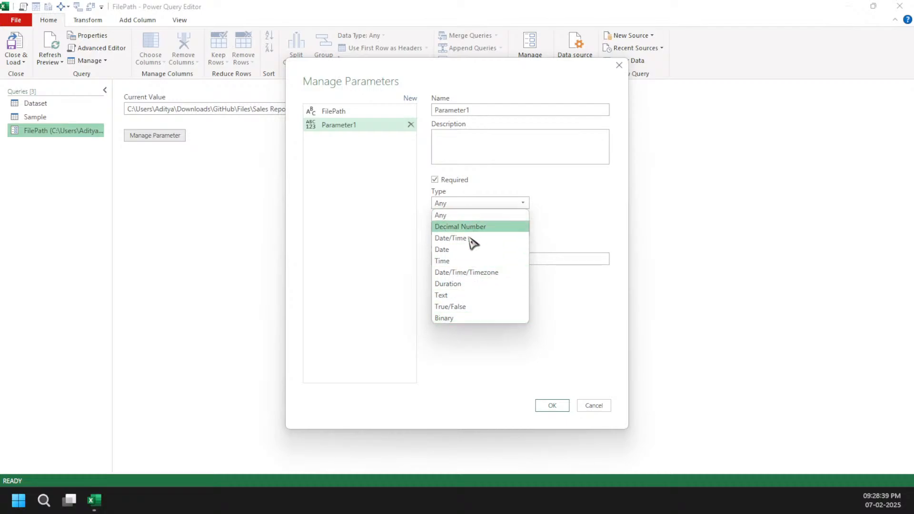
click(351, 193)
click(619, 66)
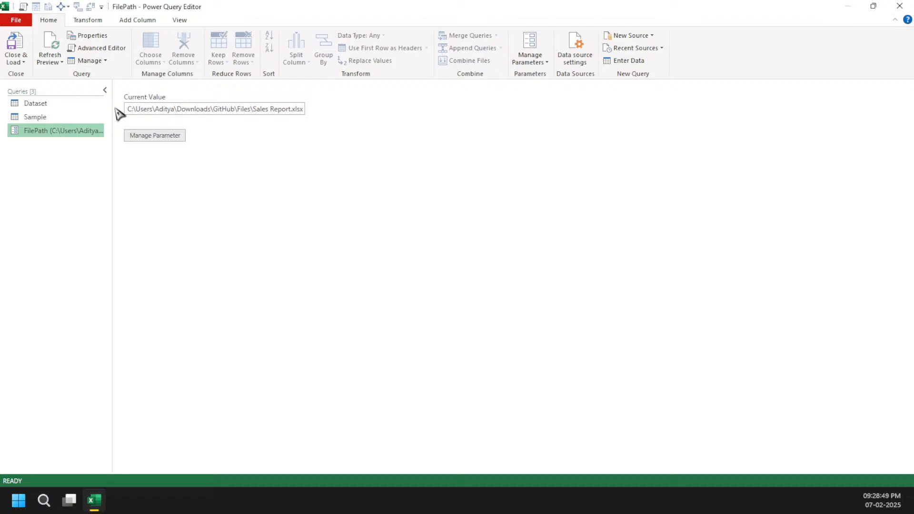
Step: Examine the Sample query's full M code, especially the hard-coded sheet item in its Source step, leaving the code unedited
click(88, 124)
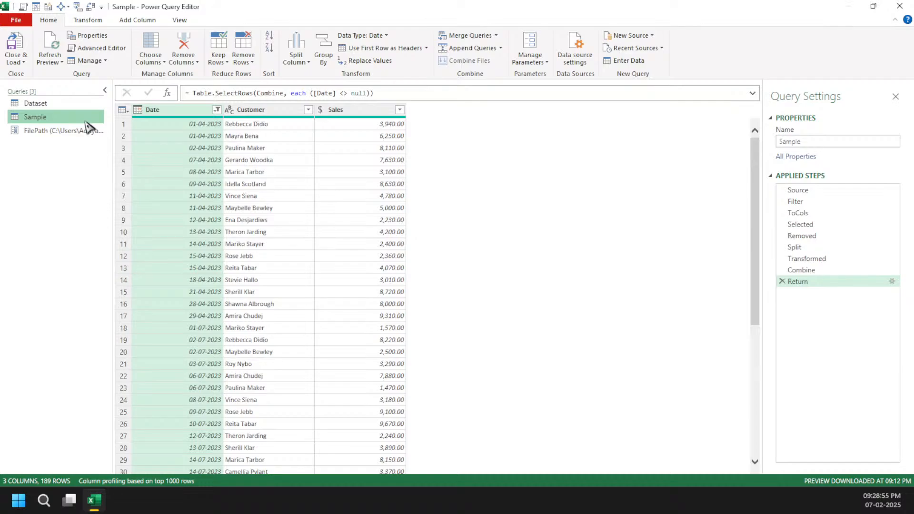
key(alt+h)
key(a)
key(e)
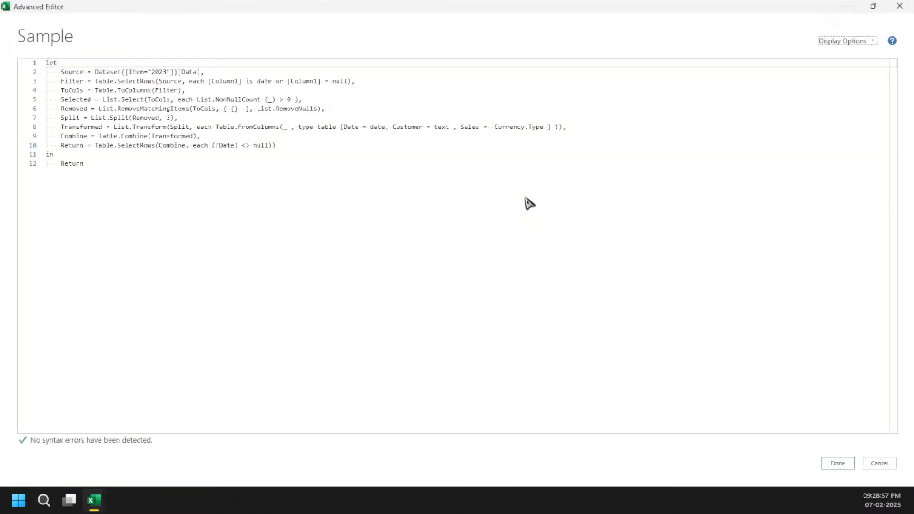
drag(201, 72, 94, 72)
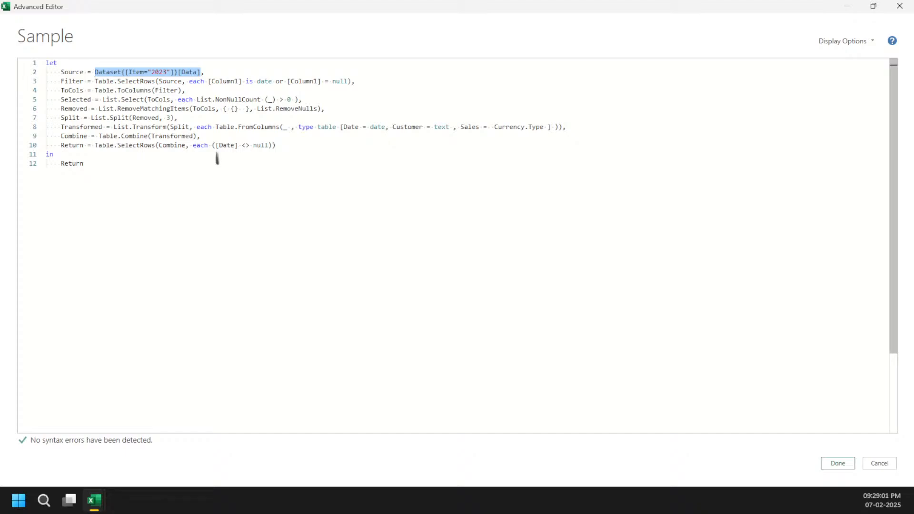
click(898, 6)
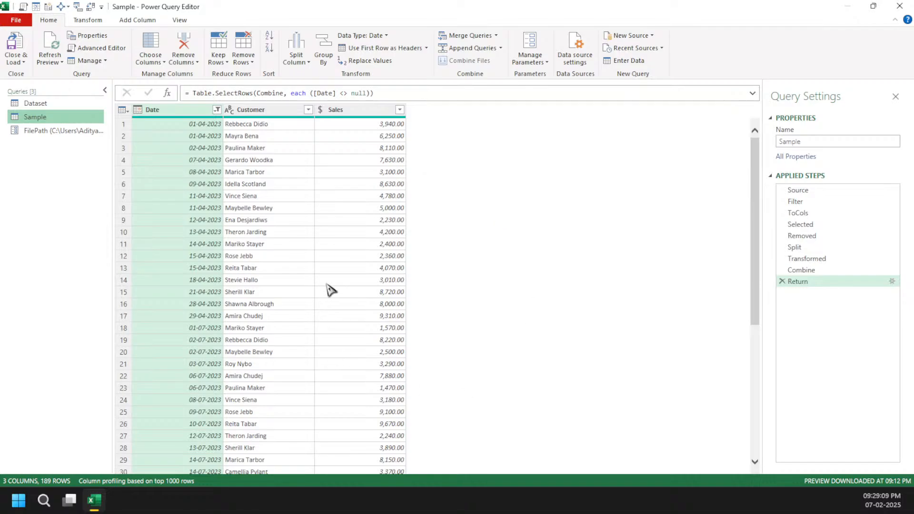
key(alt+h)
key(q)
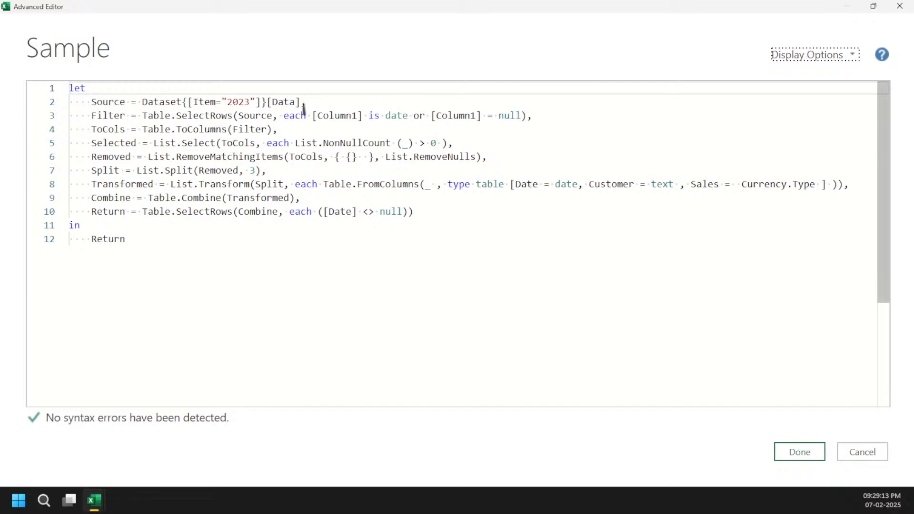
drag(300, 102, 155, 102)
double_click(244, 102)
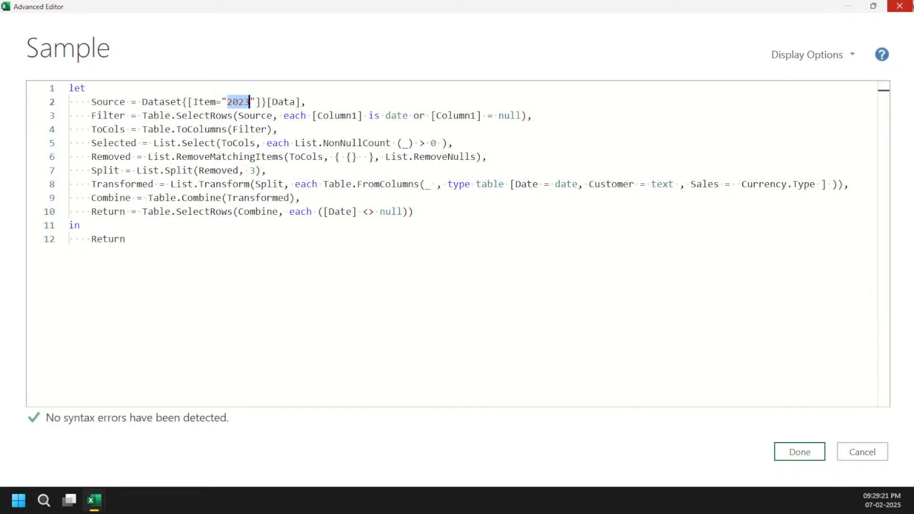
click(898, 5)
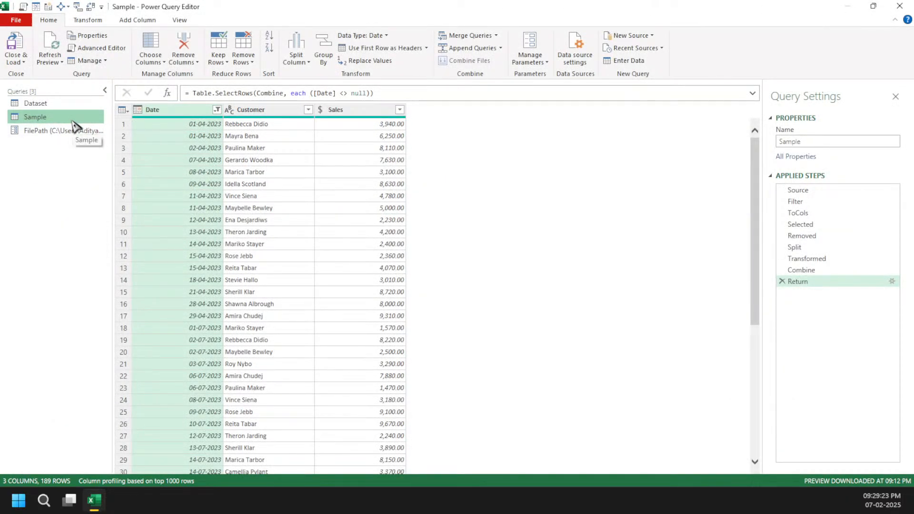
Step: Create a new query parameter named SampleSelection with type Text and current value 2023
click(530, 62)
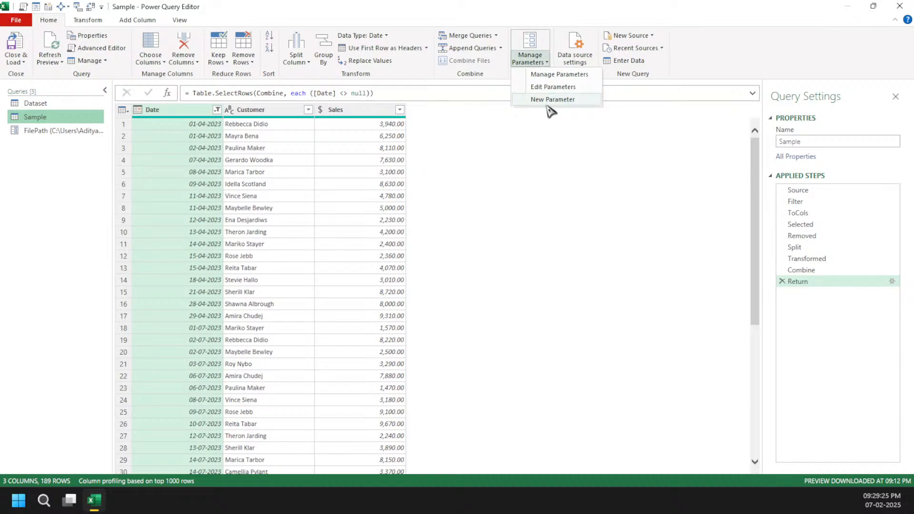
click(555, 100)
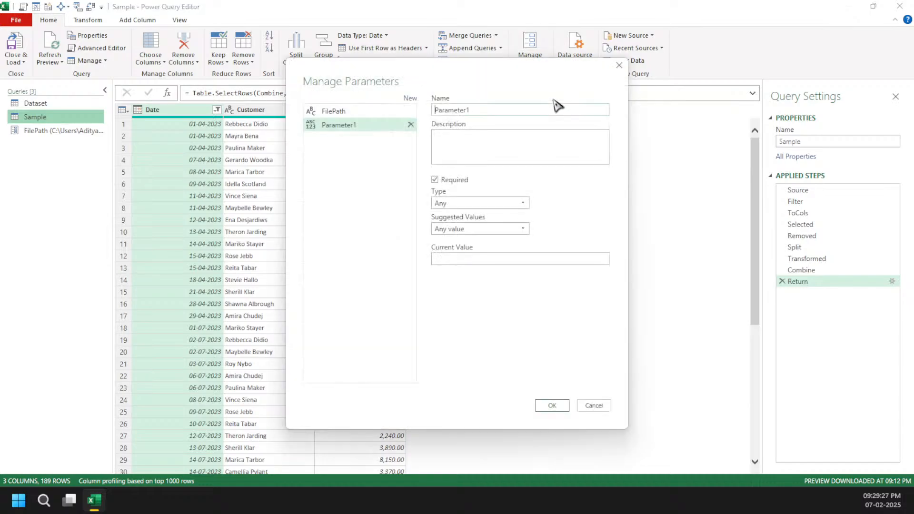
text(SampleSele)
text(ction)
click(482, 204)
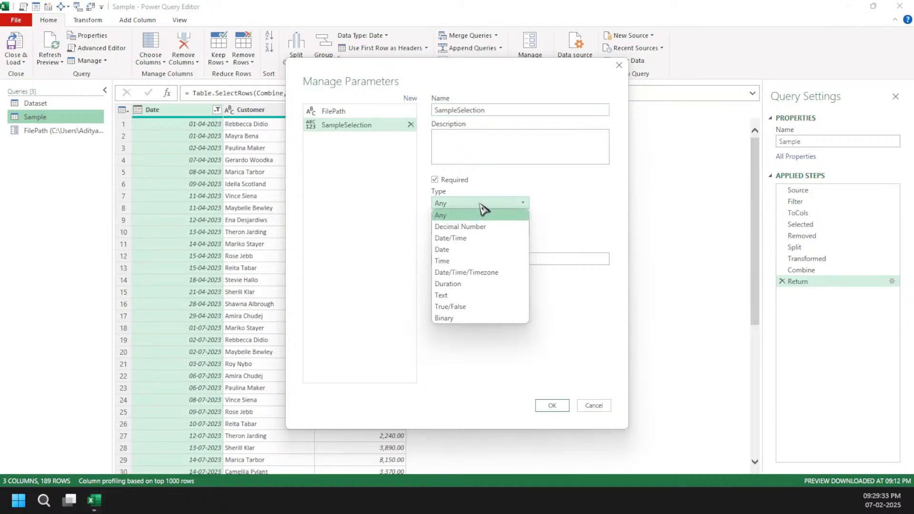
click(469, 295)
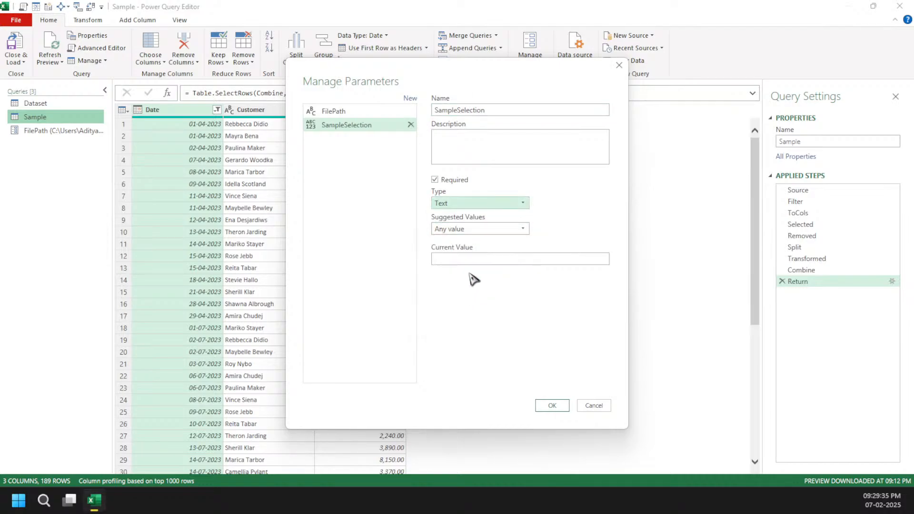
click(473, 260)
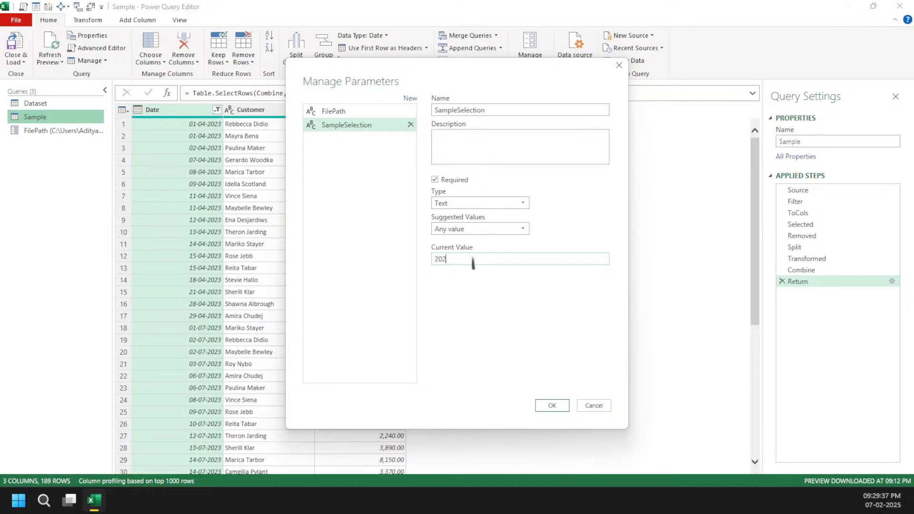
click(547, 404)
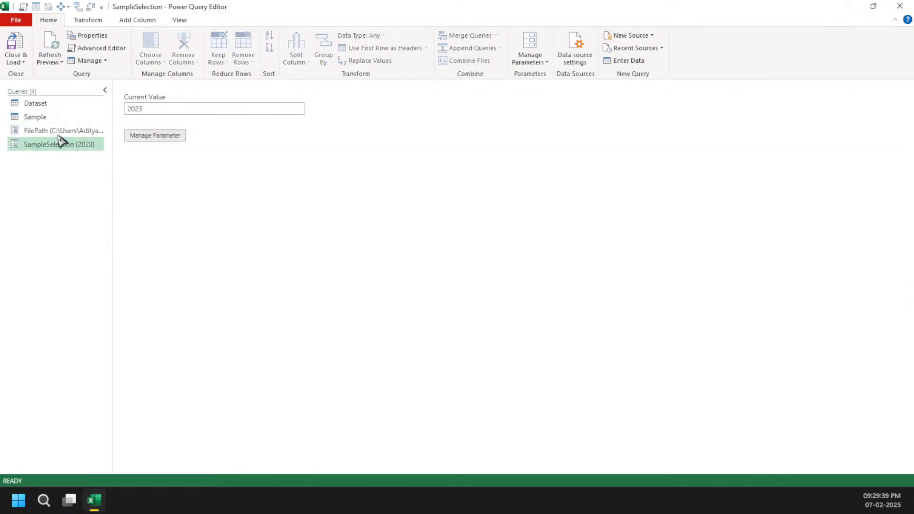
Step: Create a reference of the Dataset query and rename it Final
click(76, 104)
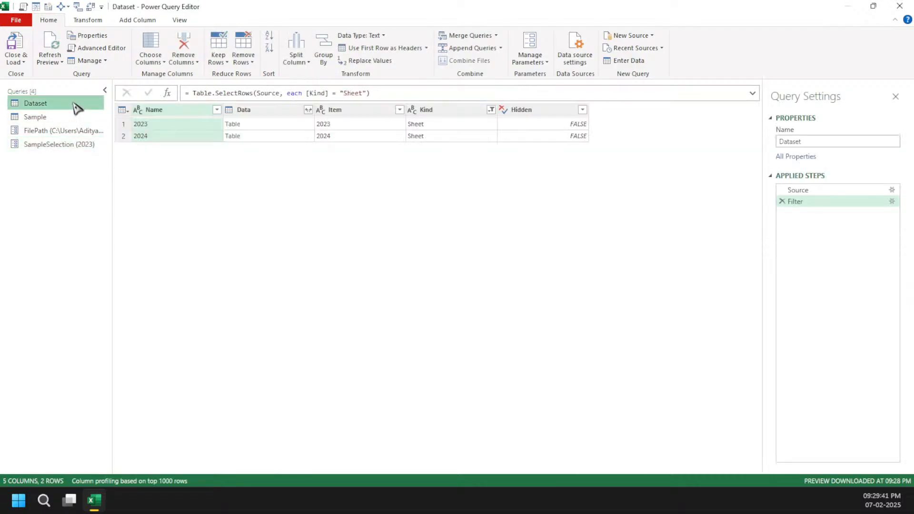
right_click(75, 104)
click(145, 180)
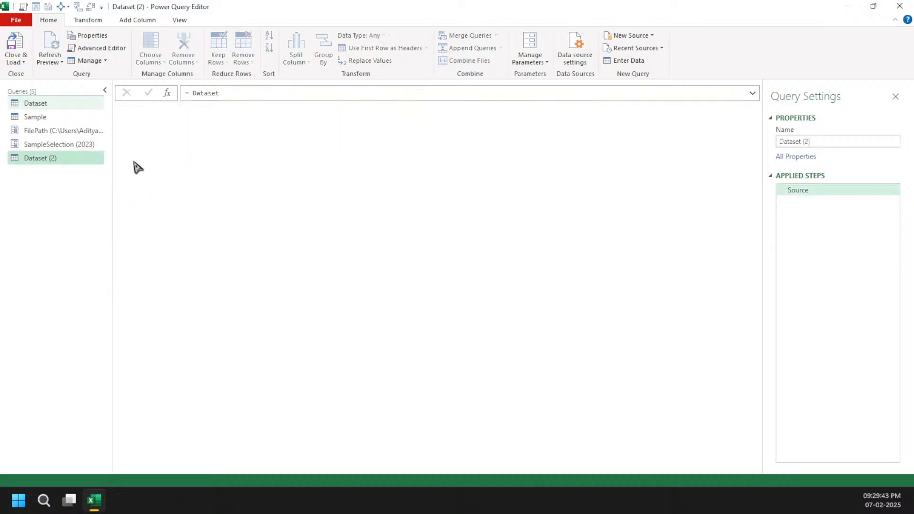
double_click(89, 161)
text(Final)
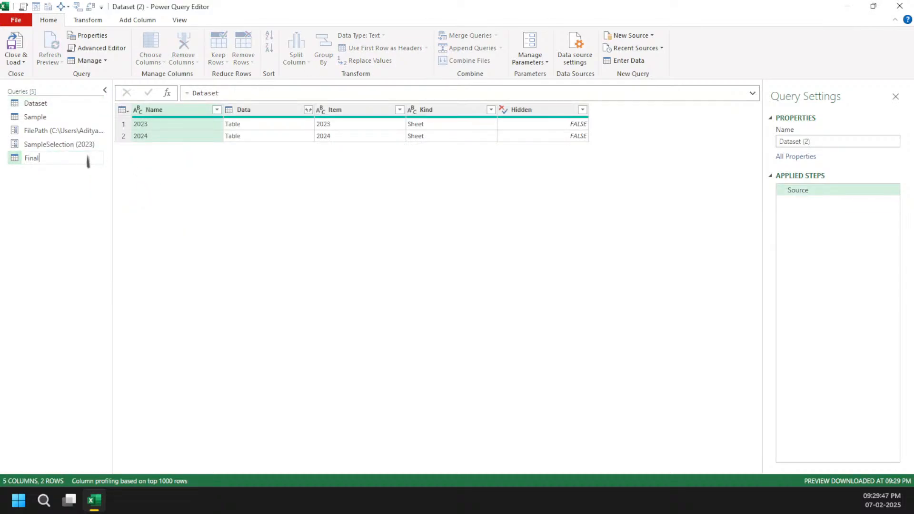
key(Return)
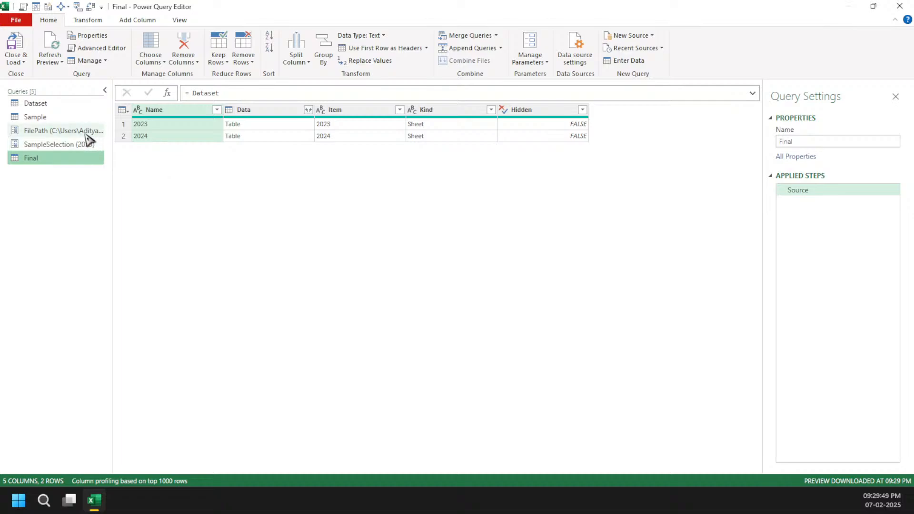
Step: Reorder FilePath below SampleSelection, and move Dataset, Sample and SampleSelection into a new query group named Transformation
drag(85, 134, 79, 159)
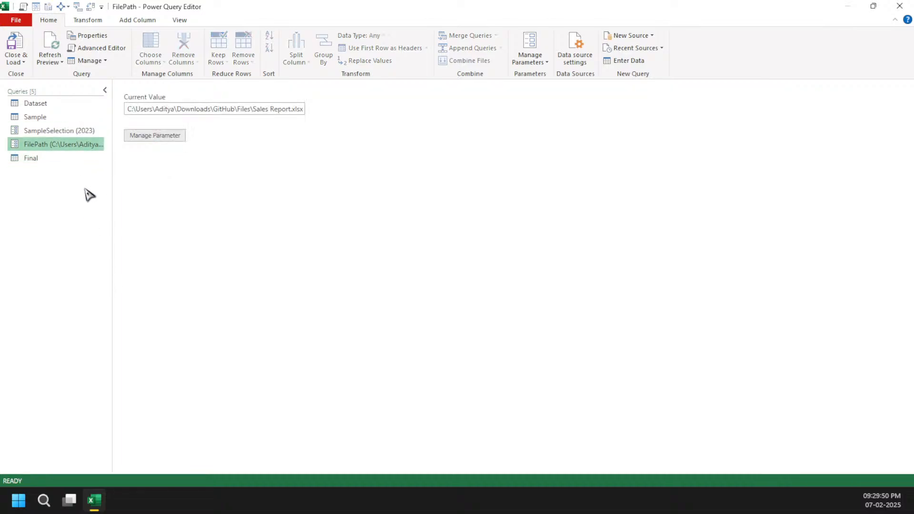
click(85, 131)
click(85, 105)
right_click(84, 106)
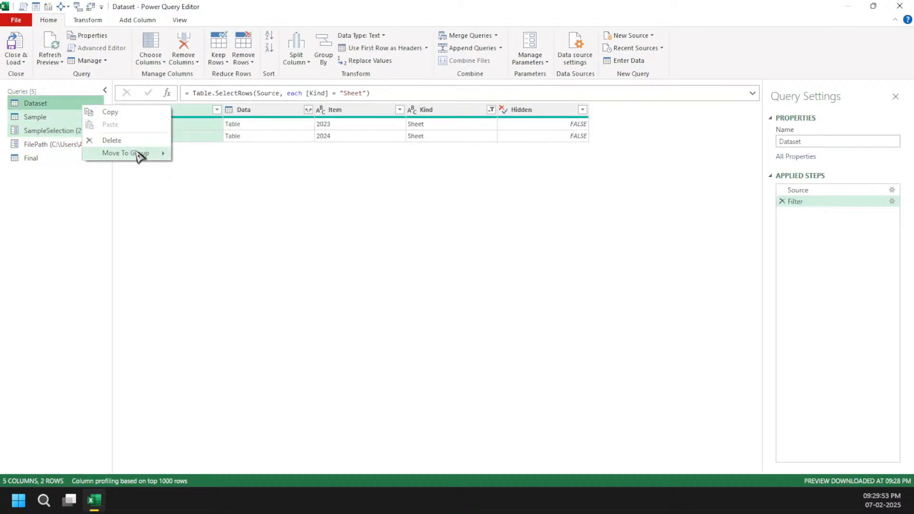
mouse_move(139, 156)
click(219, 158)
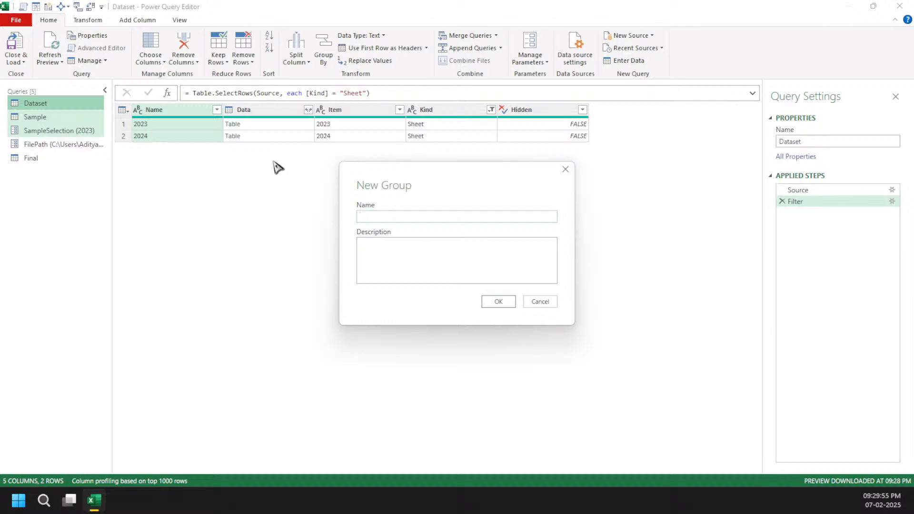
text(Transformation)
click(498, 301)
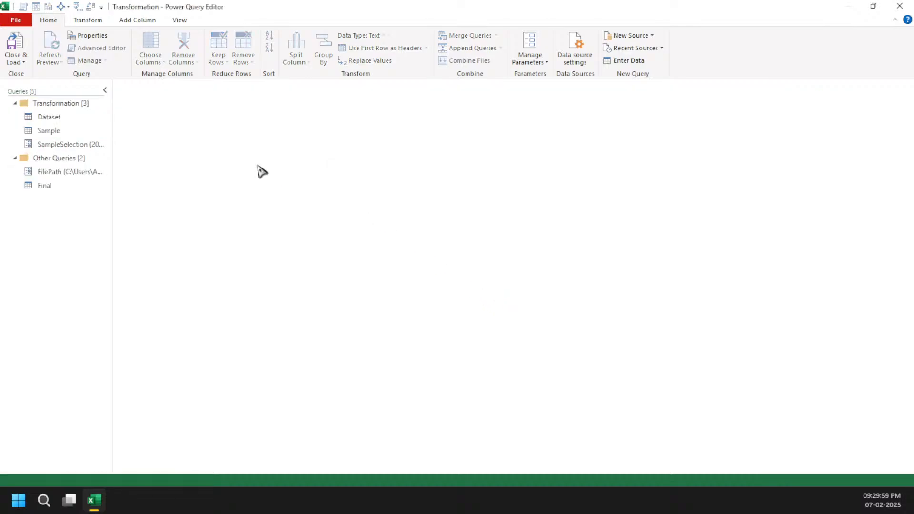
Step: Review the queries in the Transformation group and move SampleSelection above Sample
click(95, 118)
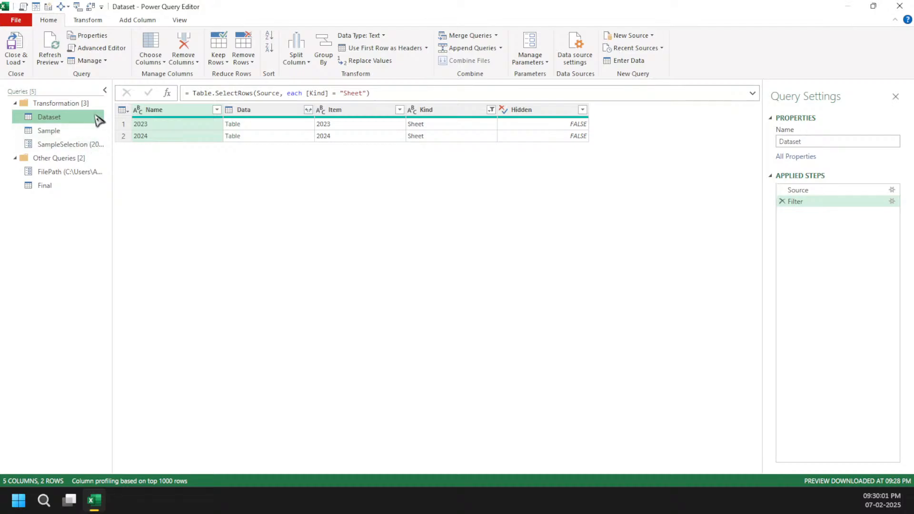
click(69, 131)
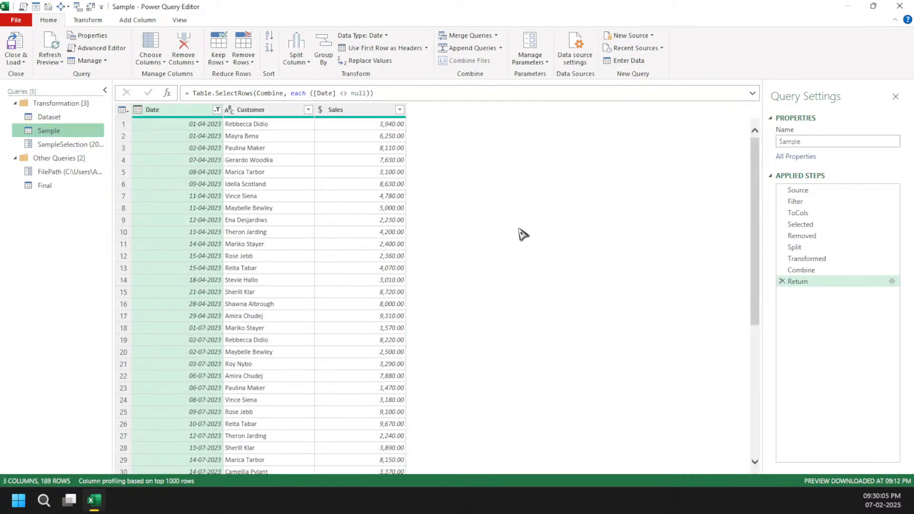
click(74, 145)
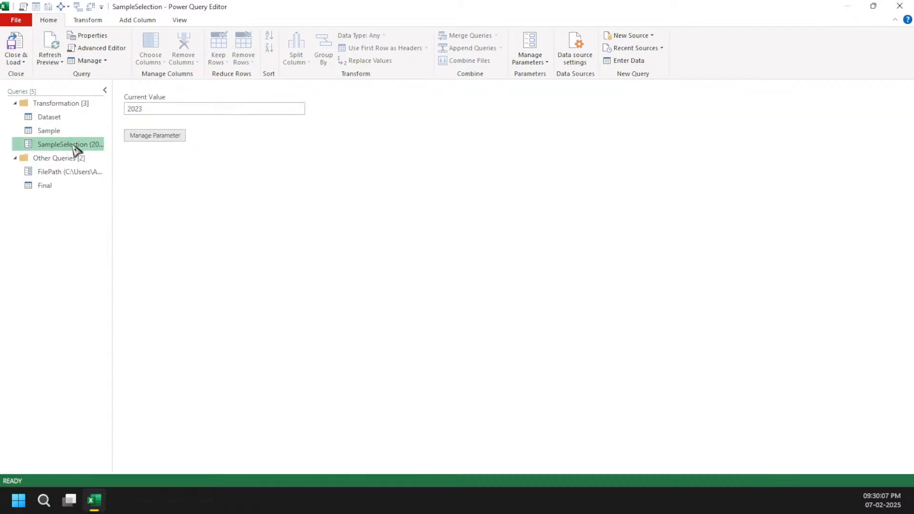
drag(75, 149, 94, 129)
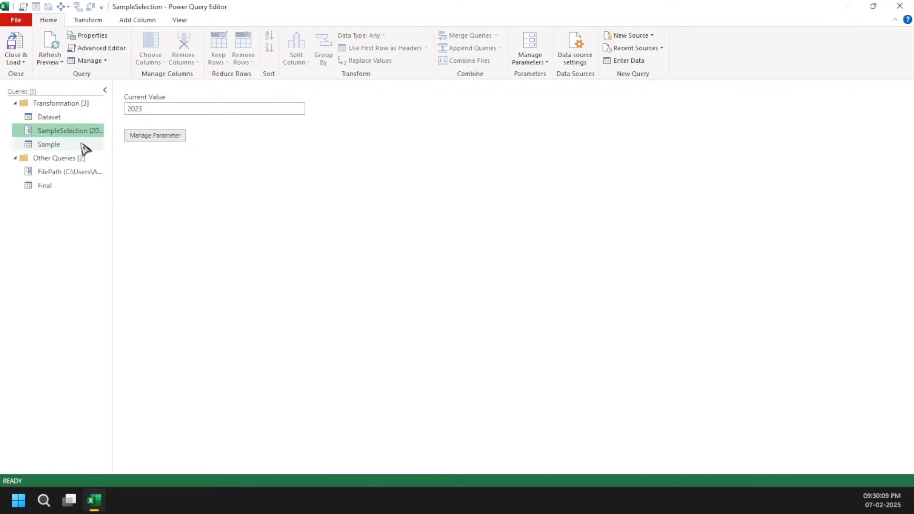
Step: Try to create a function from the Sample query
click(83, 146)
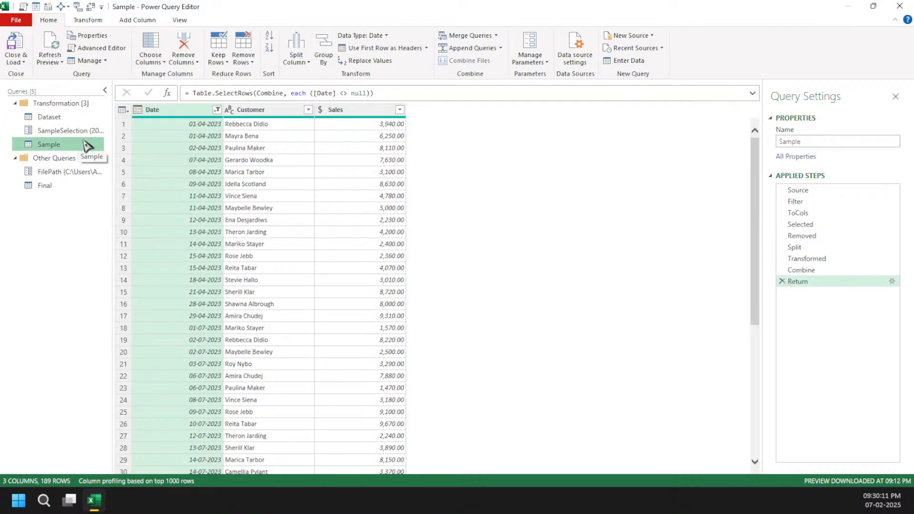
right_click(87, 145)
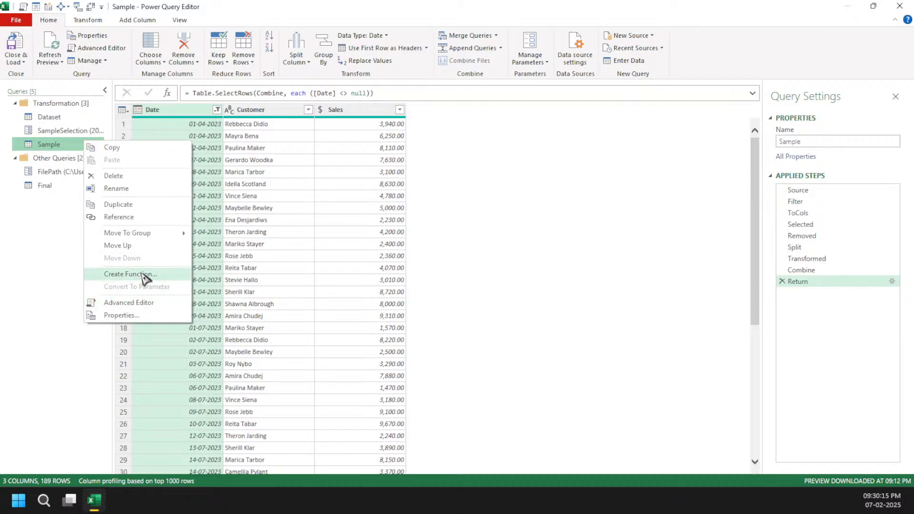
click(144, 278)
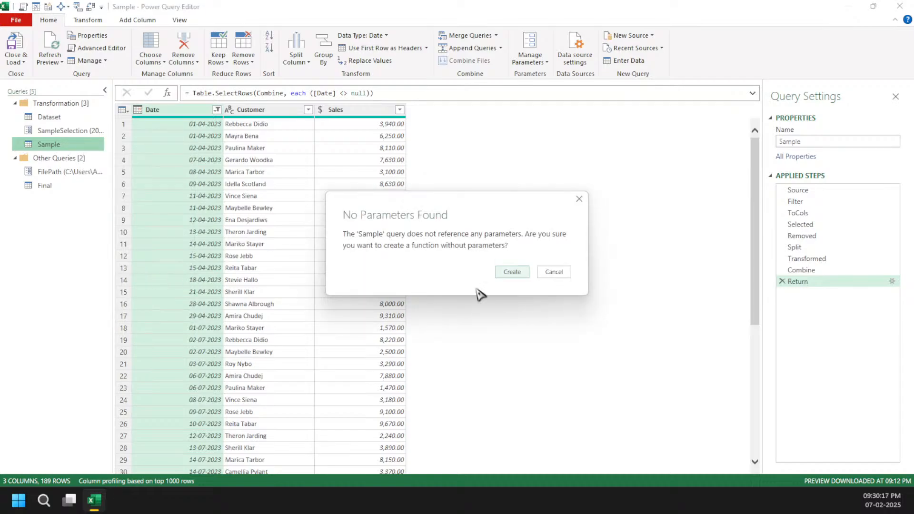
click(560, 277)
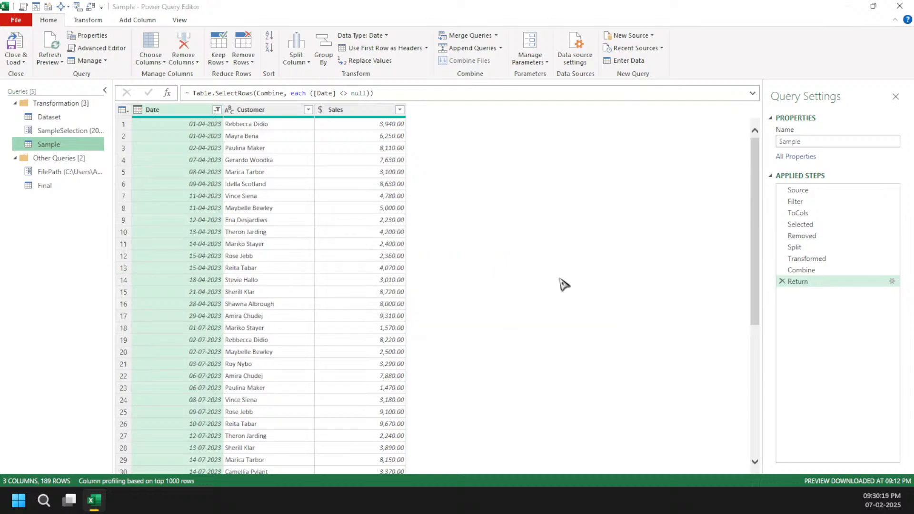
Step: Replace the hard-coded "2023" item in the Sample query's Source formula with the SampleSelection parameter
click(860, 190)
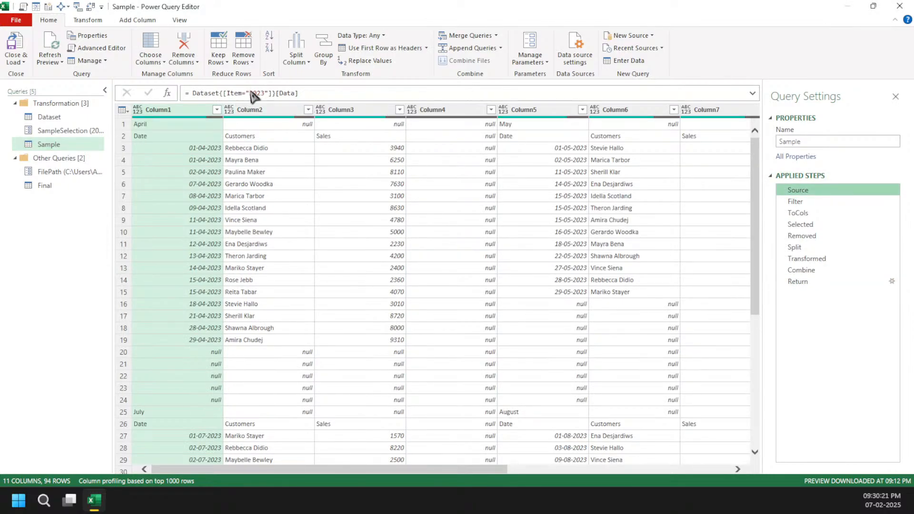
click(268, 95)
key(BackSpace)
key(BackSpace)
key(BackSpace)
key(BackSpace)
key(BackSpace)
key(BackSpace)
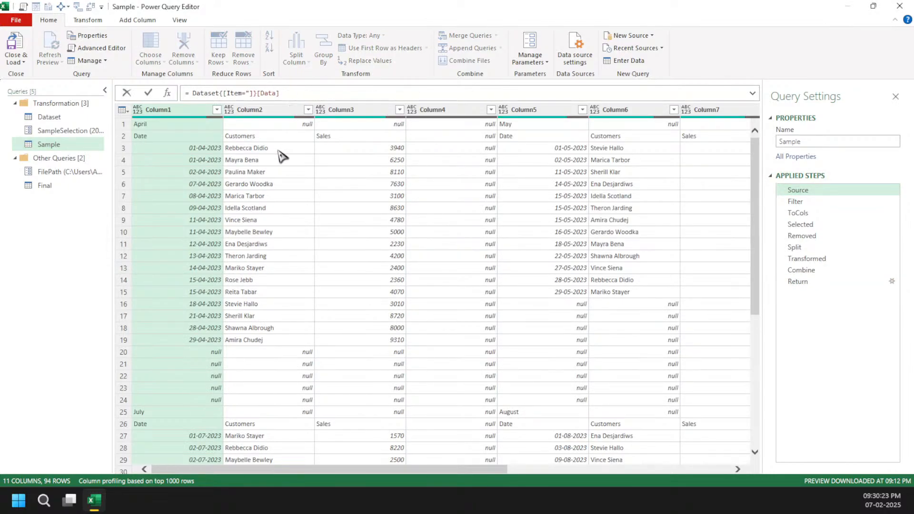
text(SampleSelection)
key(Return)
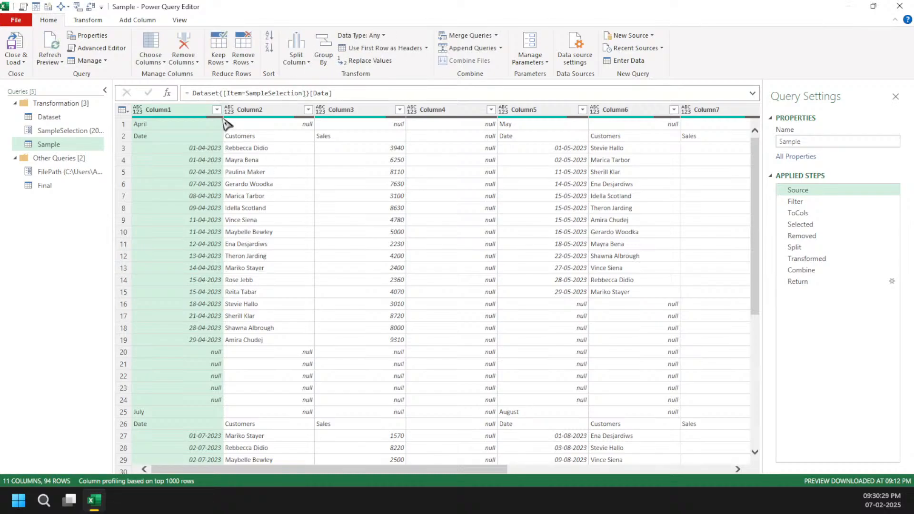
Step: Create a function named CleanUp from the Sample query
right_click(72, 143)
click(151, 276)
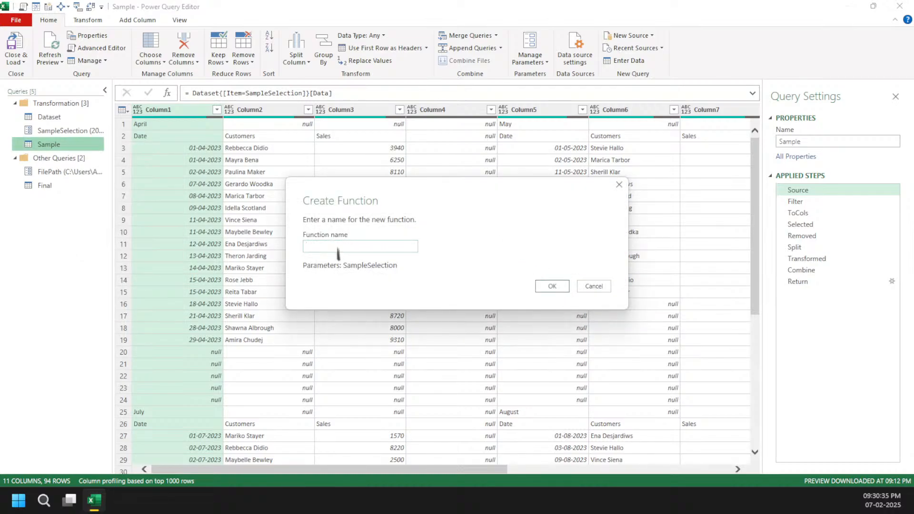
text(CleanUp)
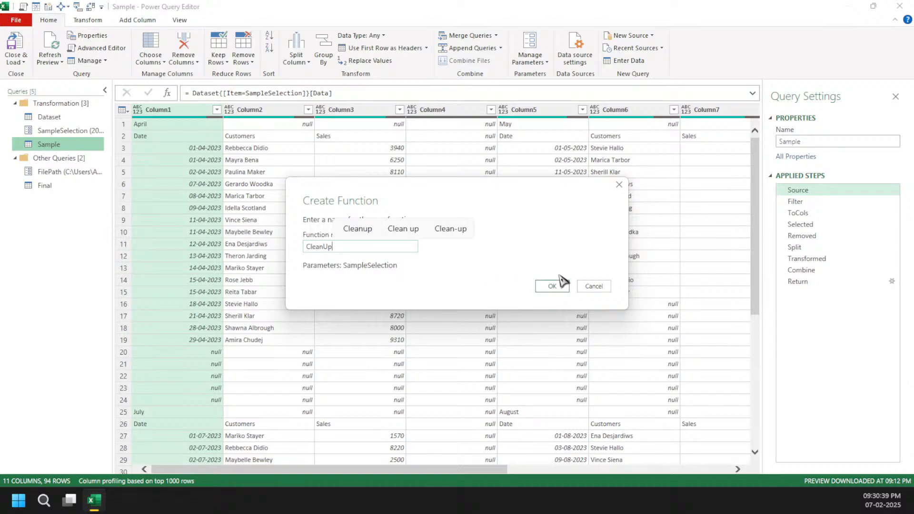
click(555, 287)
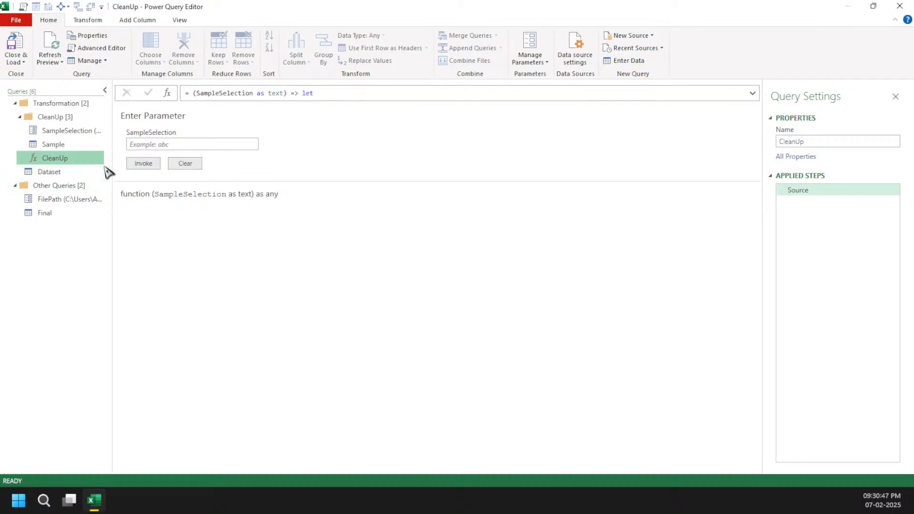
Step: Delete the Return step from the Sample query and examine the CleanUp function's code without editing it
click(90, 144)
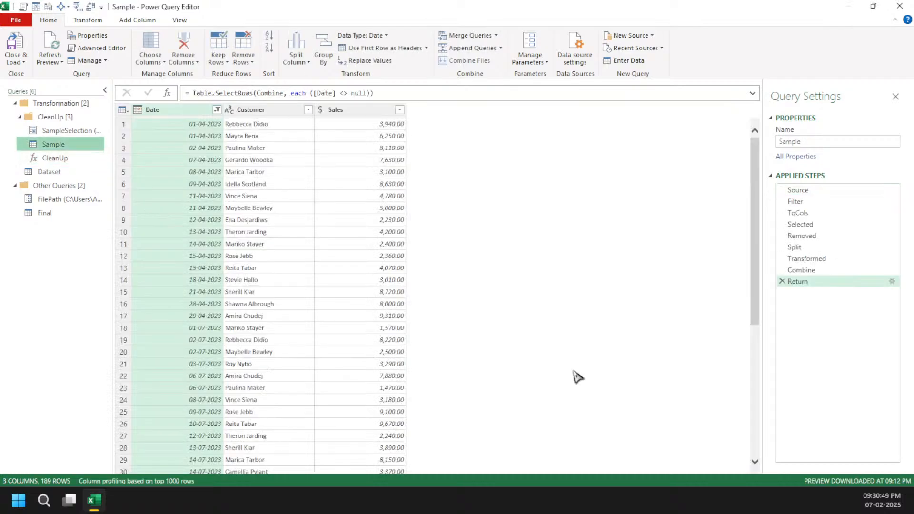
click(781, 280)
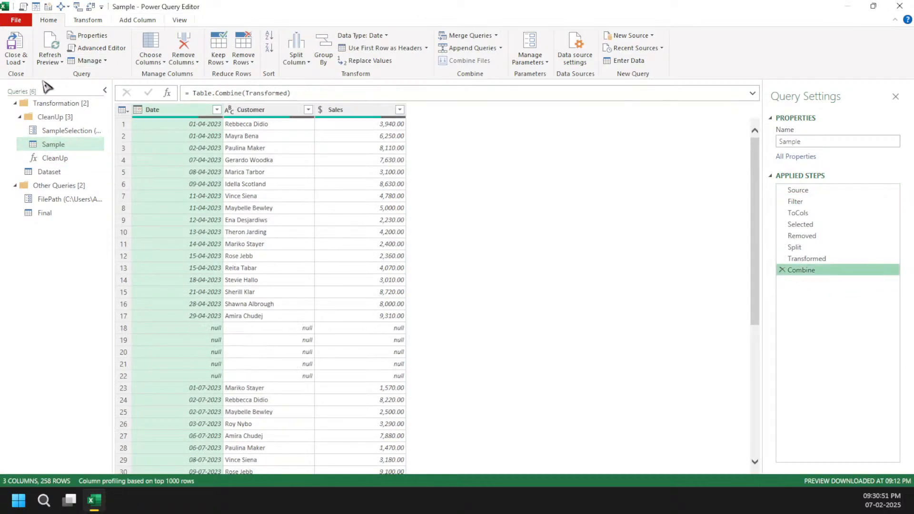
click(54, 161)
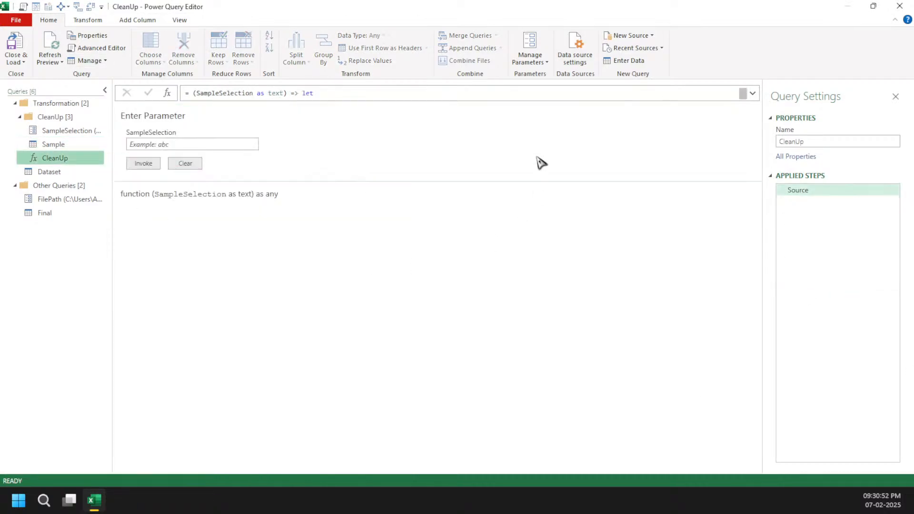
click(753, 93)
scroll(296, 108, down, 3)
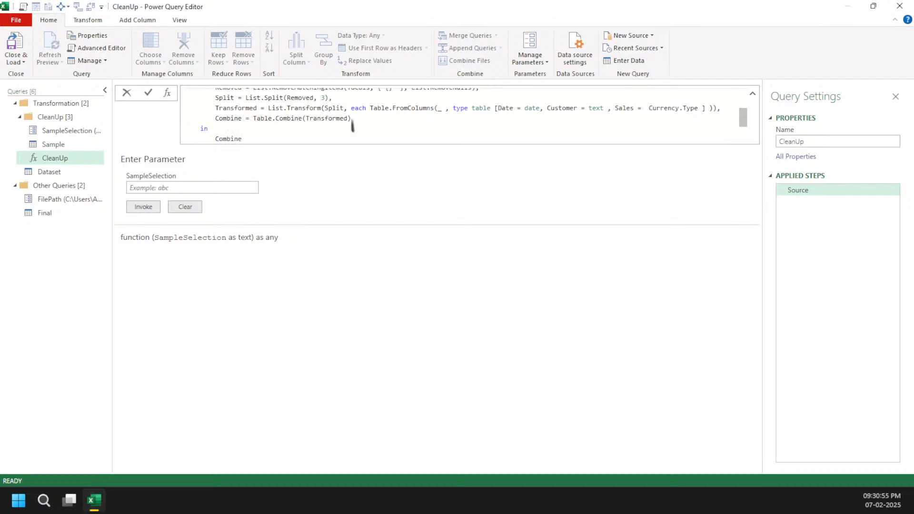
click(752, 93)
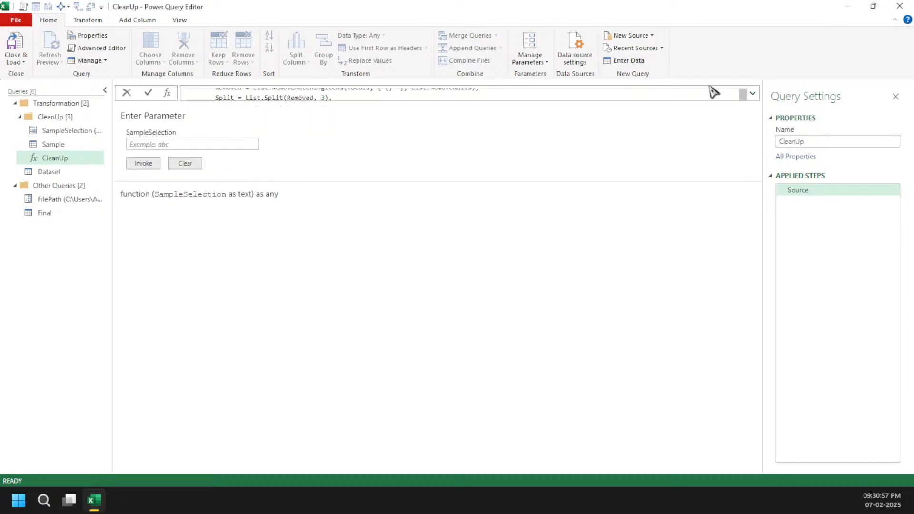
click(395, 203)
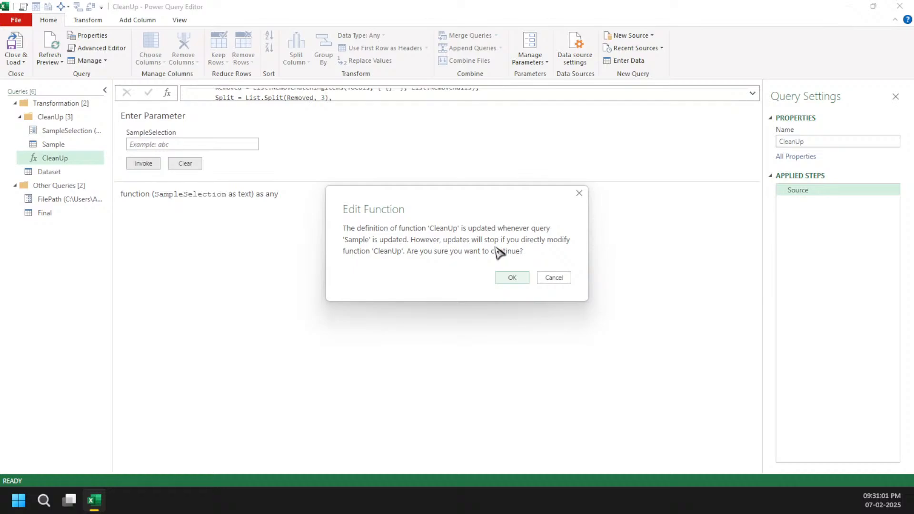
click(579, 193)
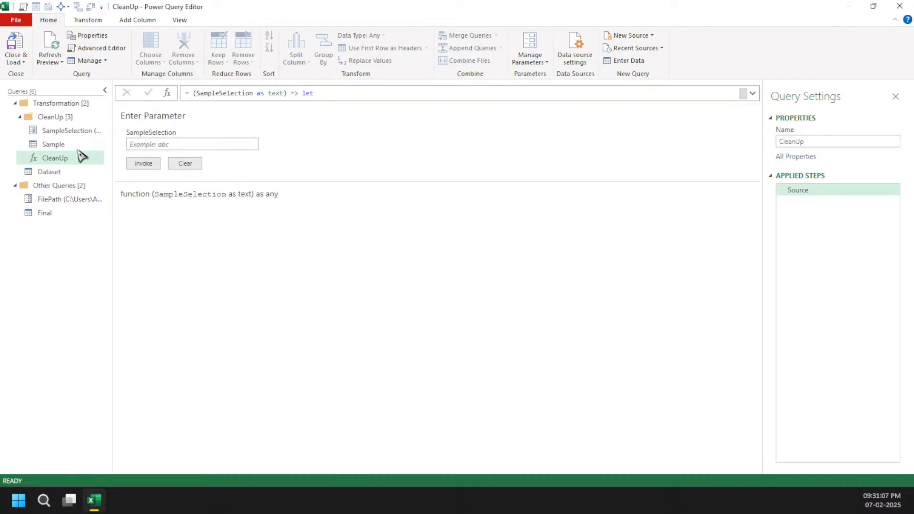
Step: Filter the null values out of the Sample query's Date column and rename the filter step to Return
drag(72, 146, 95, 145)
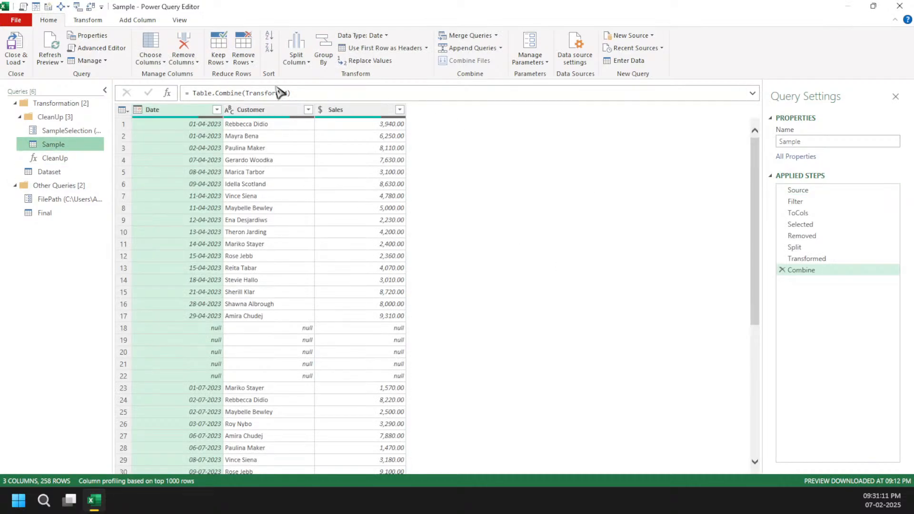
click(216, 110)
click(55, 240)
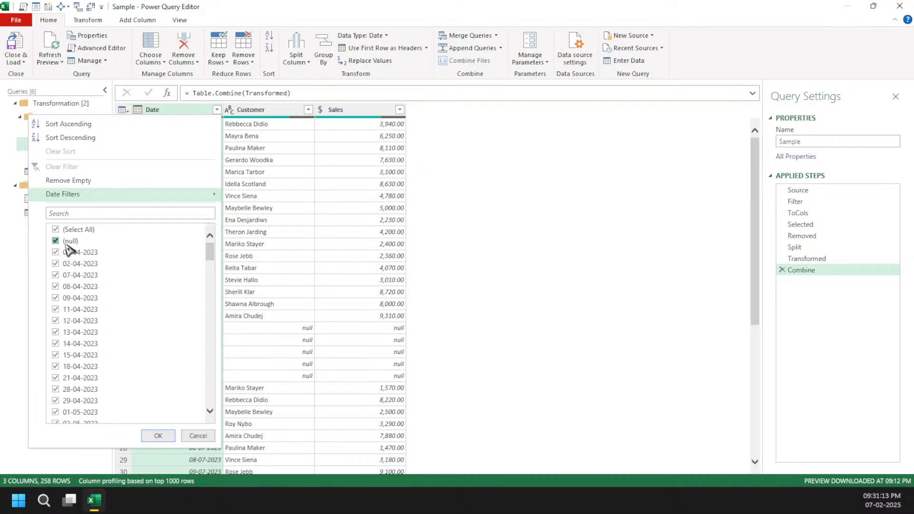
click(171, 435)
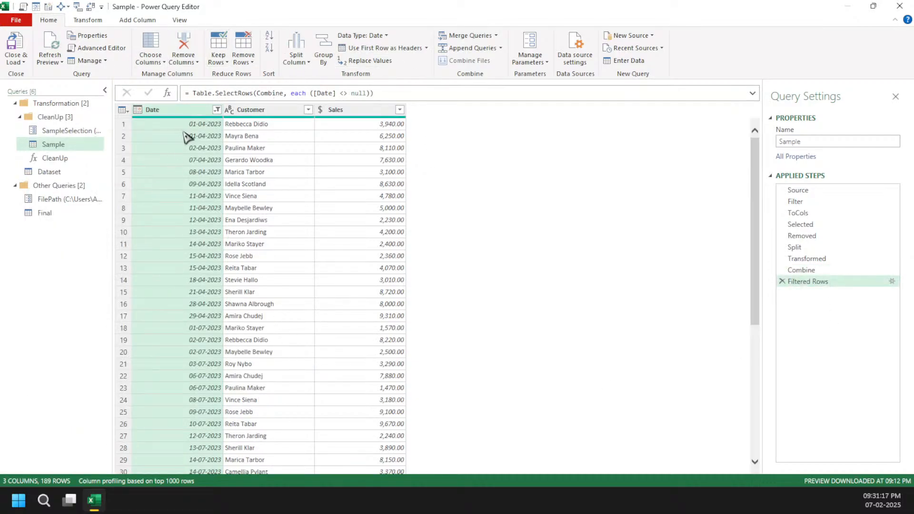
click(98, 157)
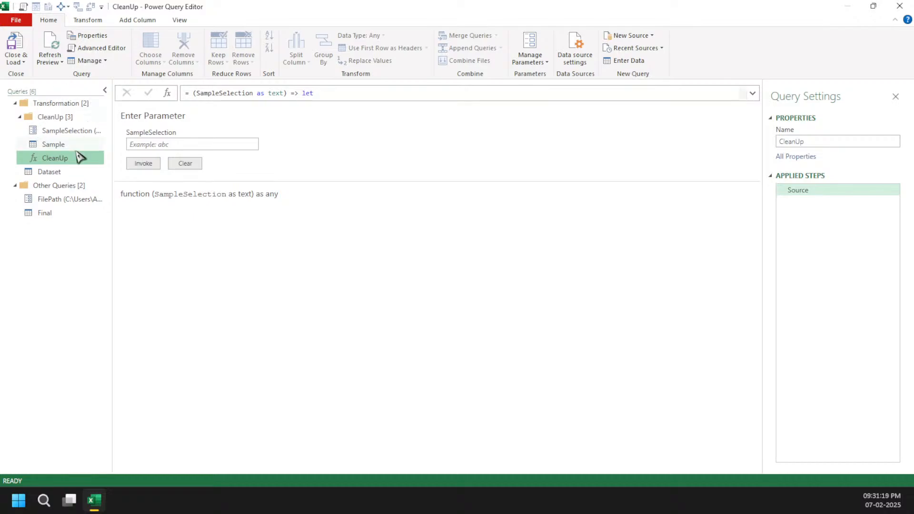
click(90, 144)
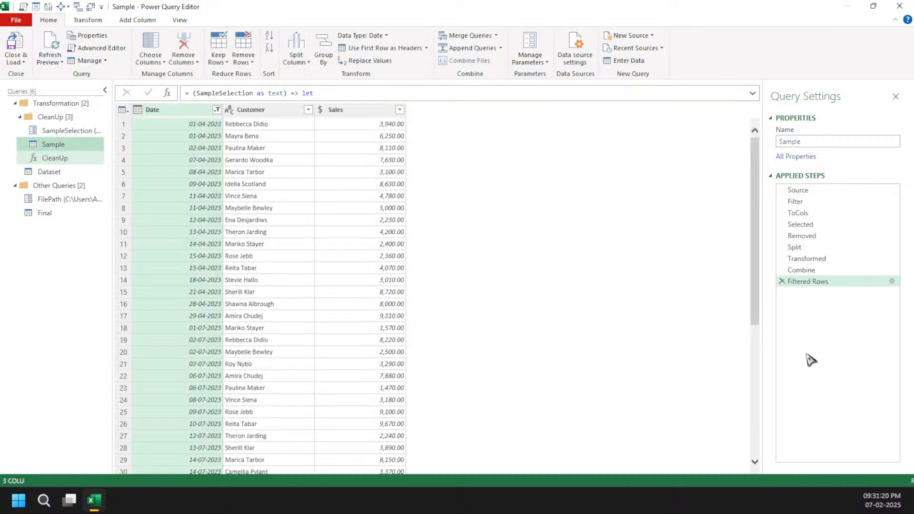
double_click(856, 284)
text(Return)
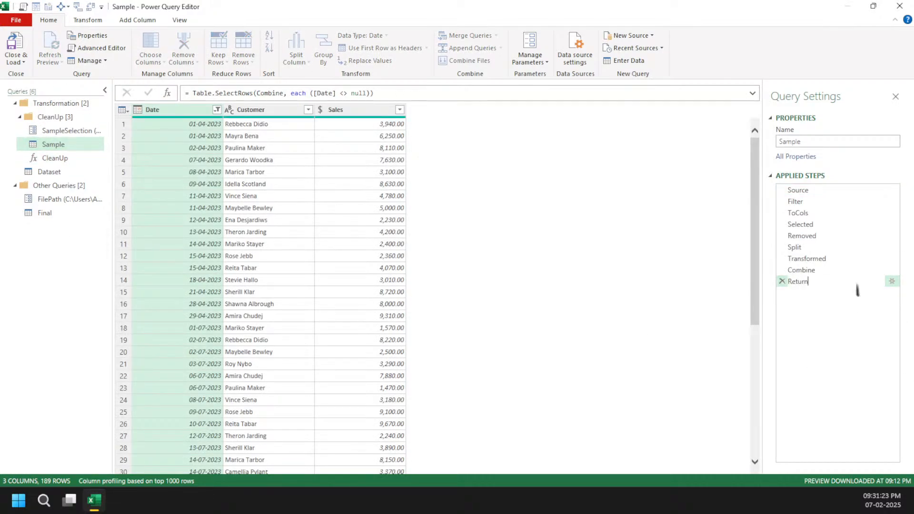
key(Return)
Step: Add a column named Cleanup to the Final query by invoking CleanUp with Item as SampleSelection, and preview its 2023 and 2024 tables
click(93, 213)
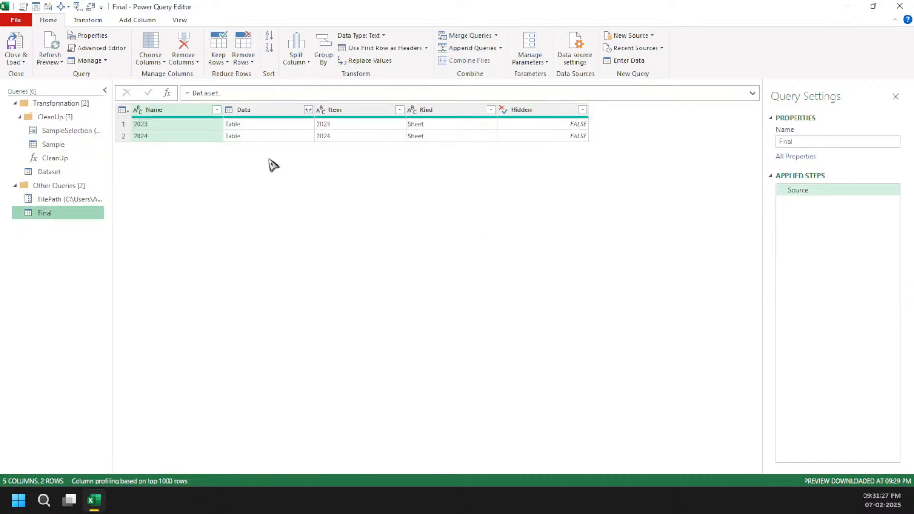
click(155, 20)
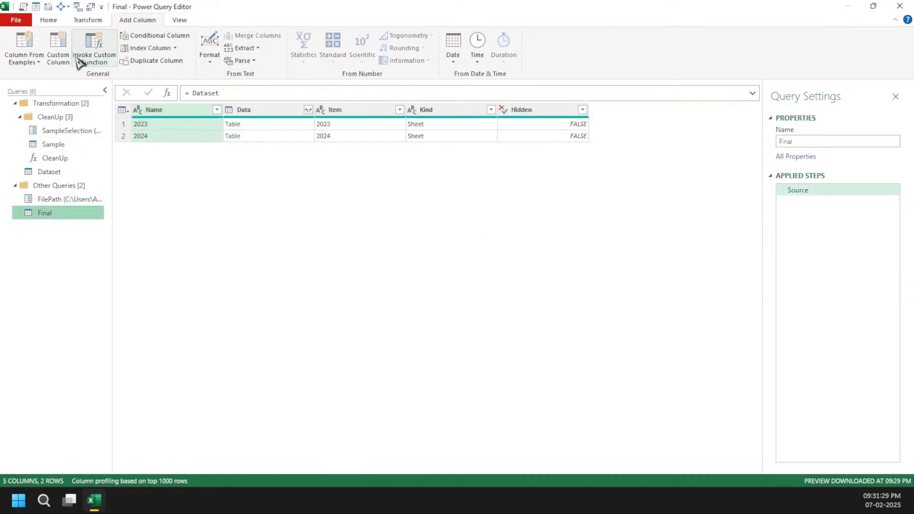
click(96, 46)
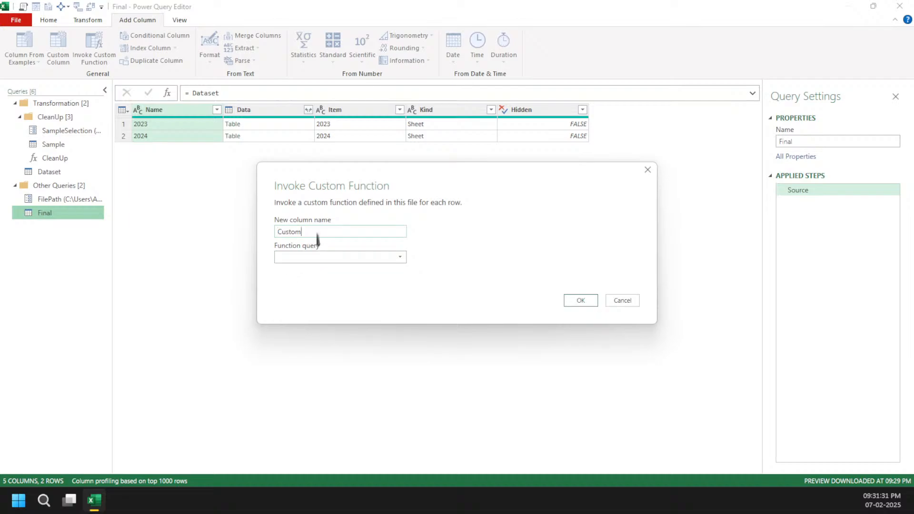
drag(317, 241, 243, 235)
text(Cleanup)
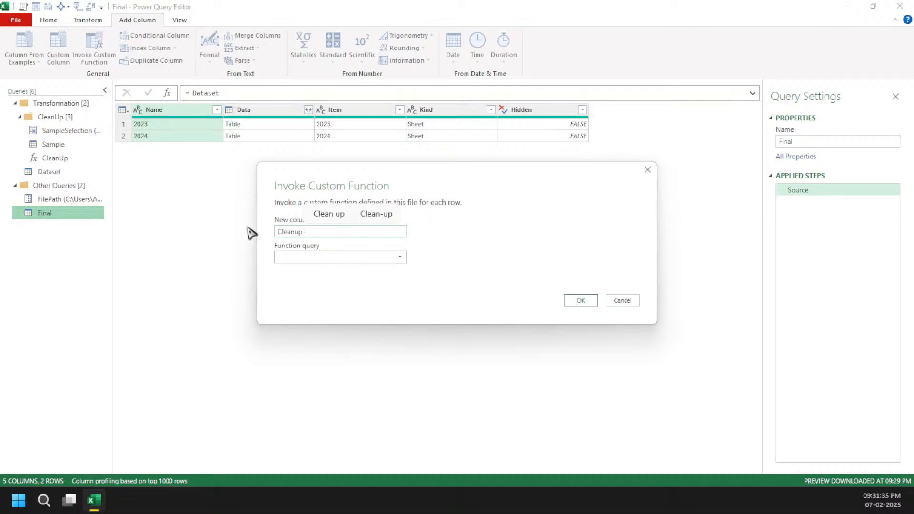
click(324, 257)
click(321, 268)
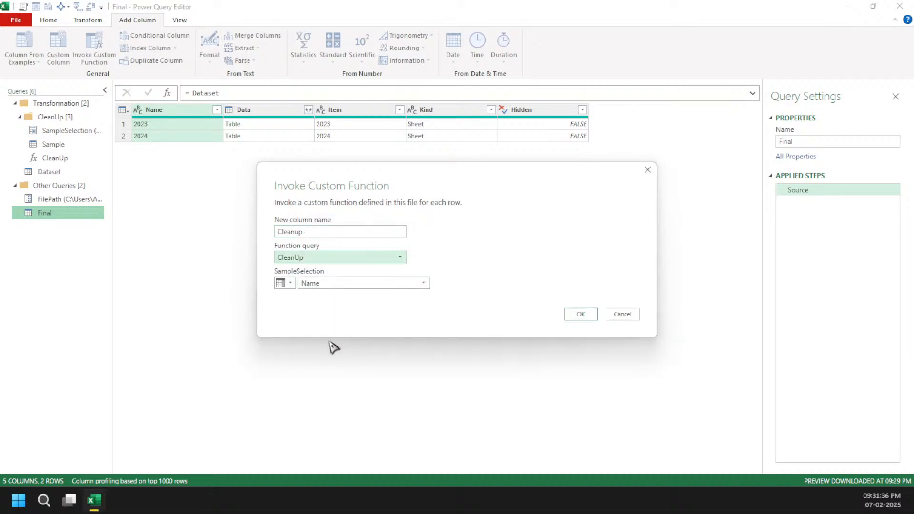
click(338, 283)
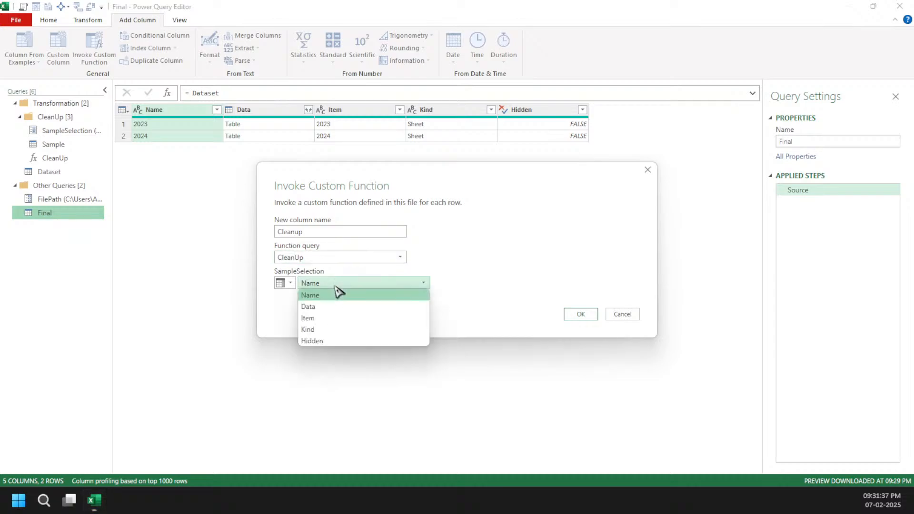
click(329, 318)
click(570, 316)
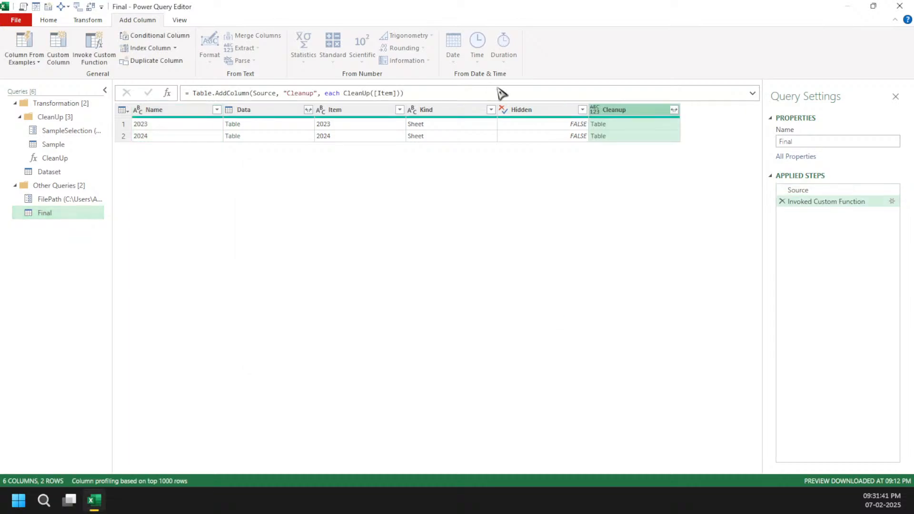
click(650, 129)
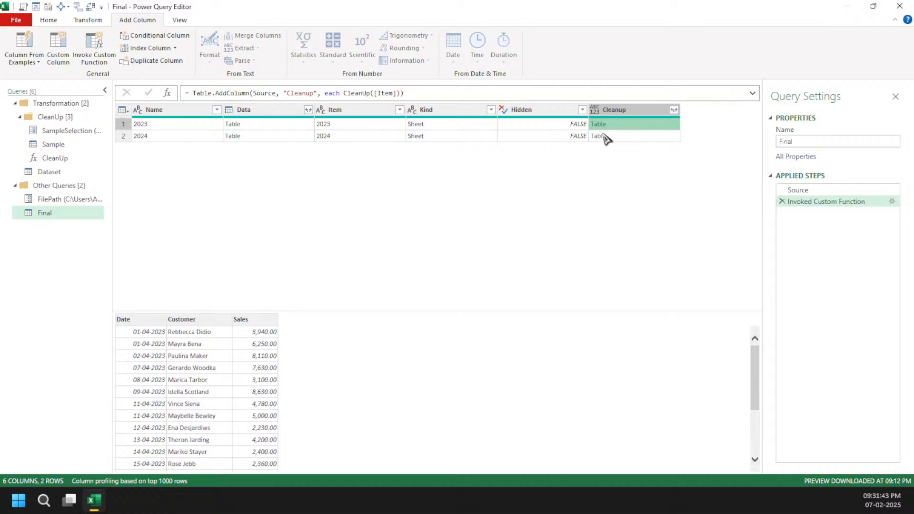
click(632, 138)
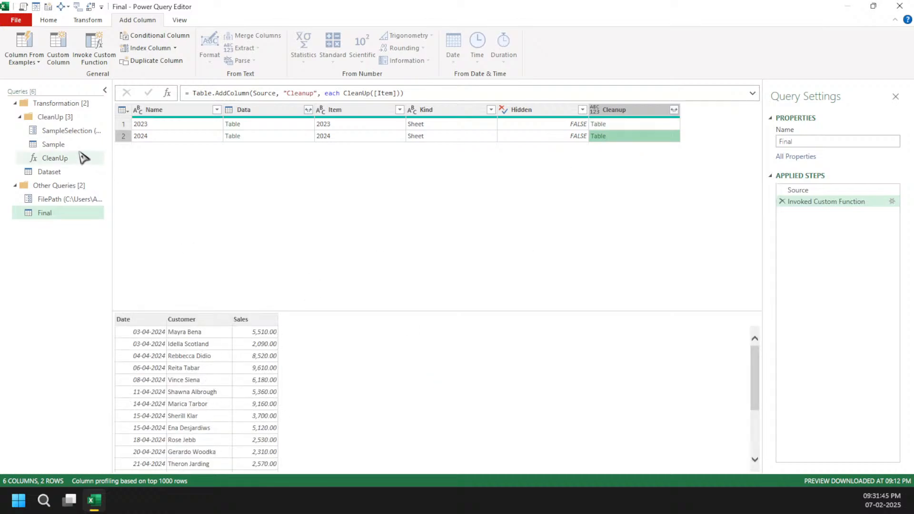
Step: Drill down into the Cleanup column of the Final query to get a list of its tables
click(76, 144)
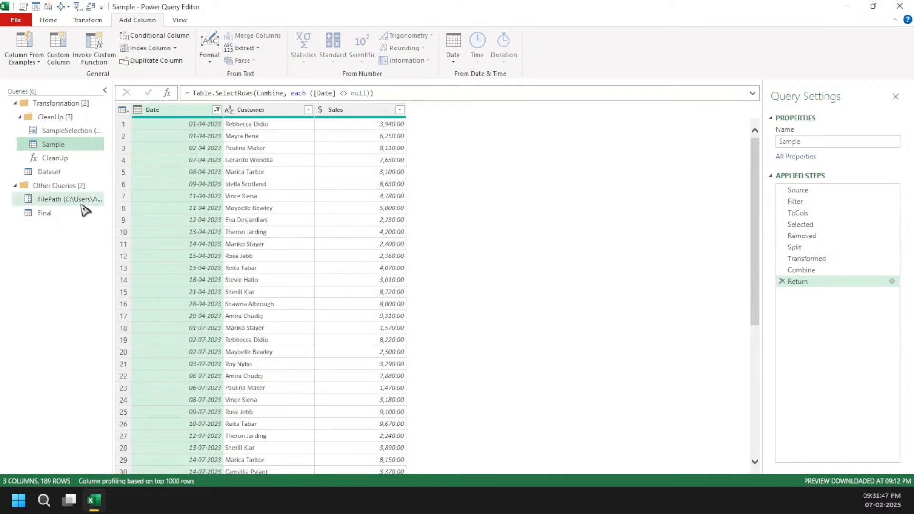
click(74, 199)
click(49, 213)
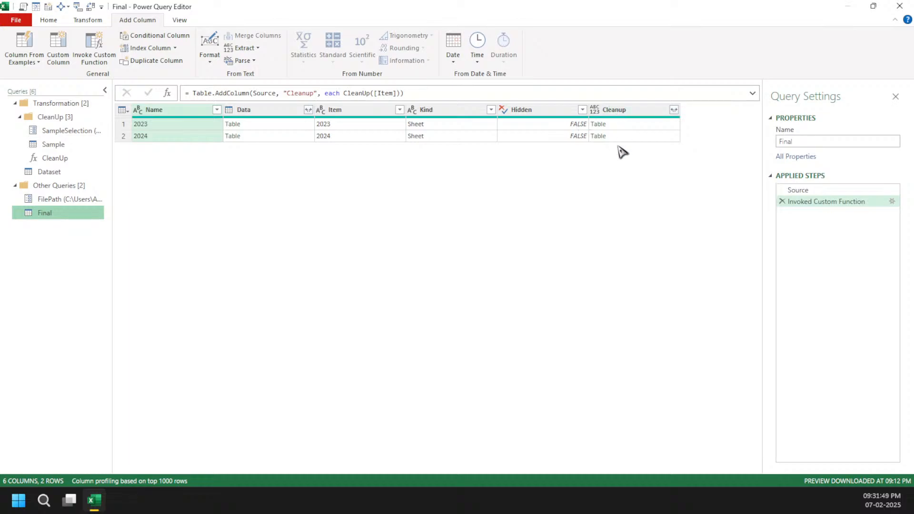
click(647, 110)
right_click(648, 108)
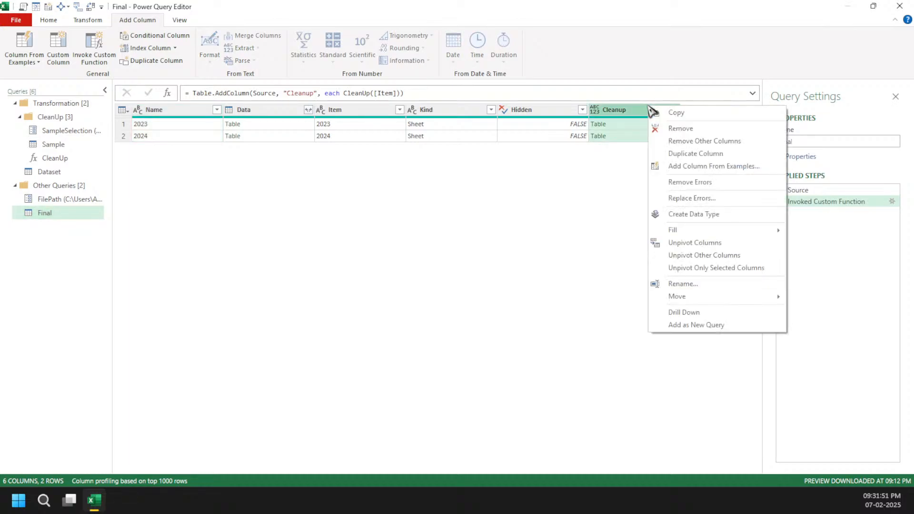
click(714, 311)
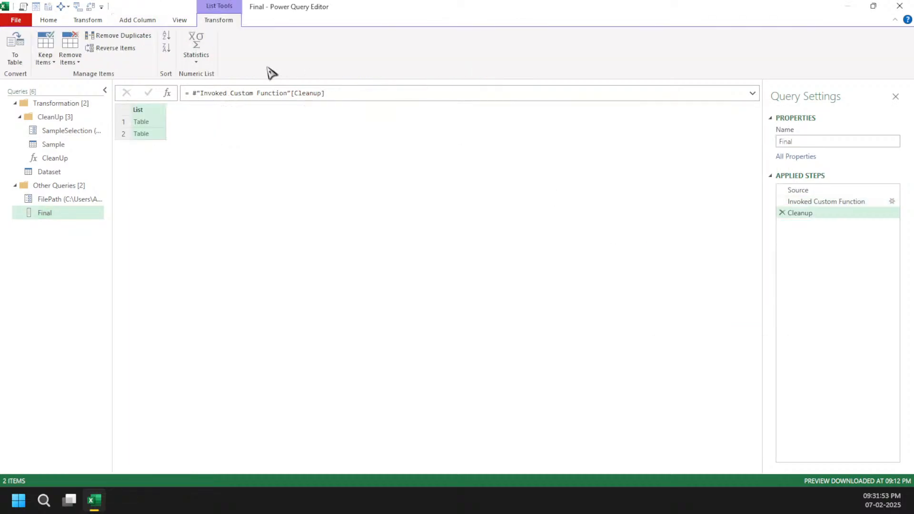
Step: Rename the Final query's custom function step to Cleaned and its drill-down step to Combine
double_click(863, 203)
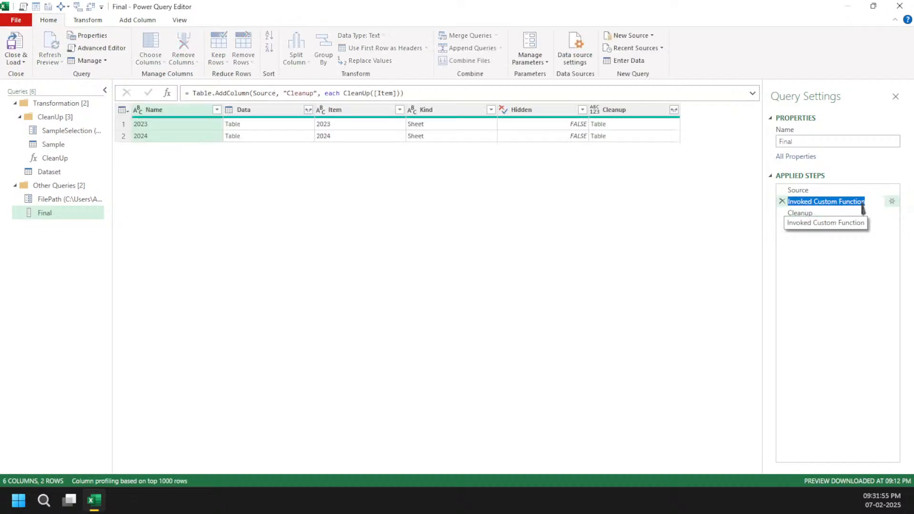
text(Cleaned)
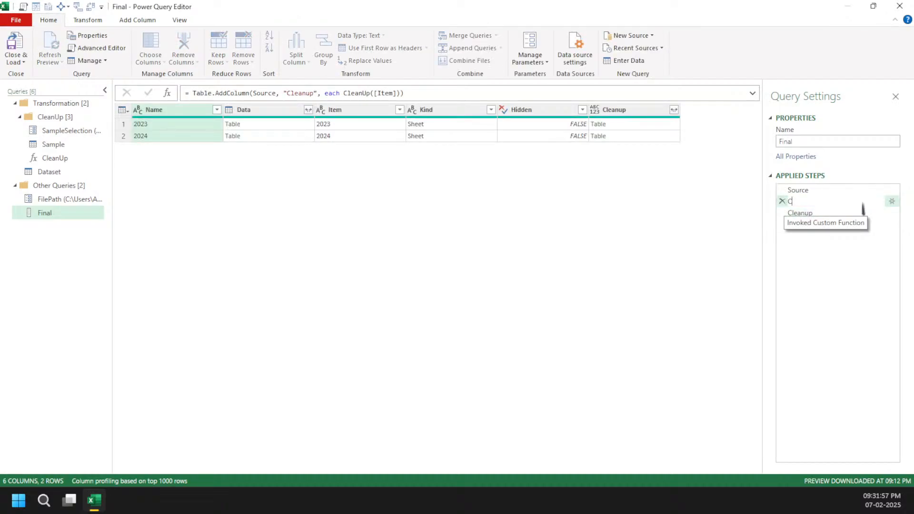
key(Return)
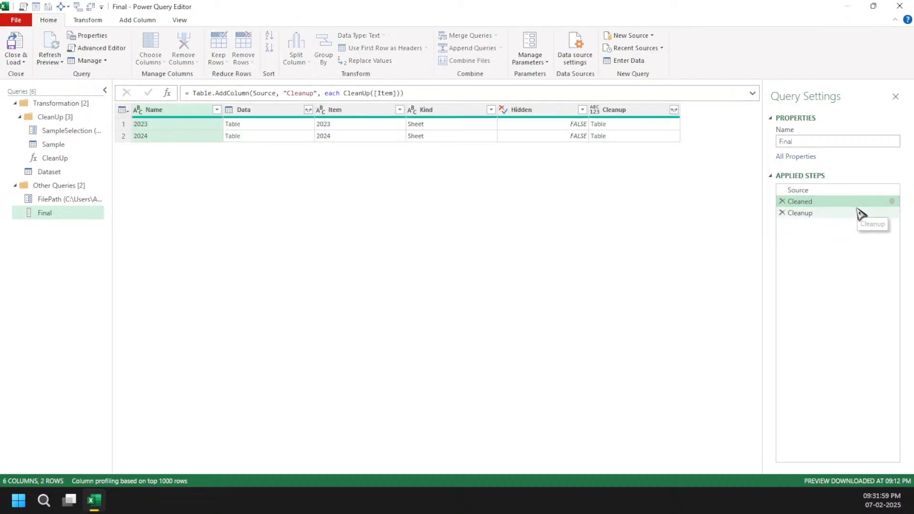
click(862, 213)
click(826, 203)
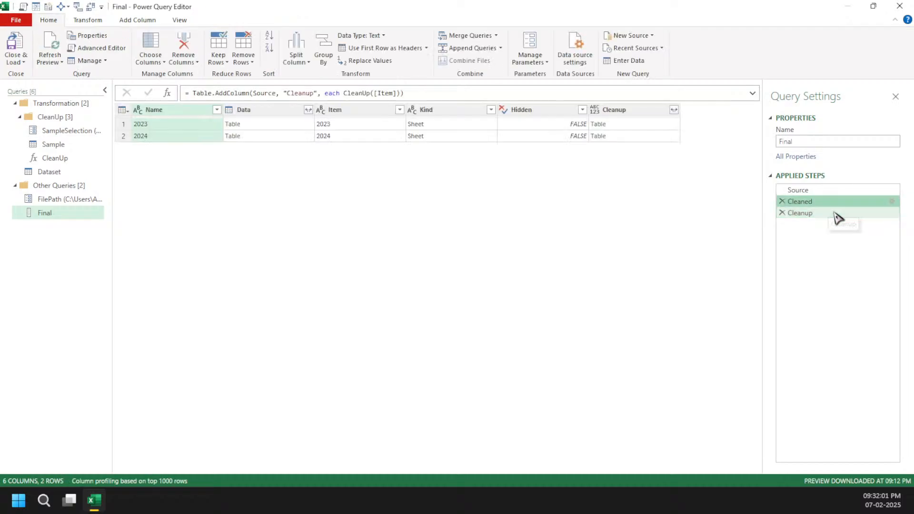
double_click(840, 217)
text(Combine)
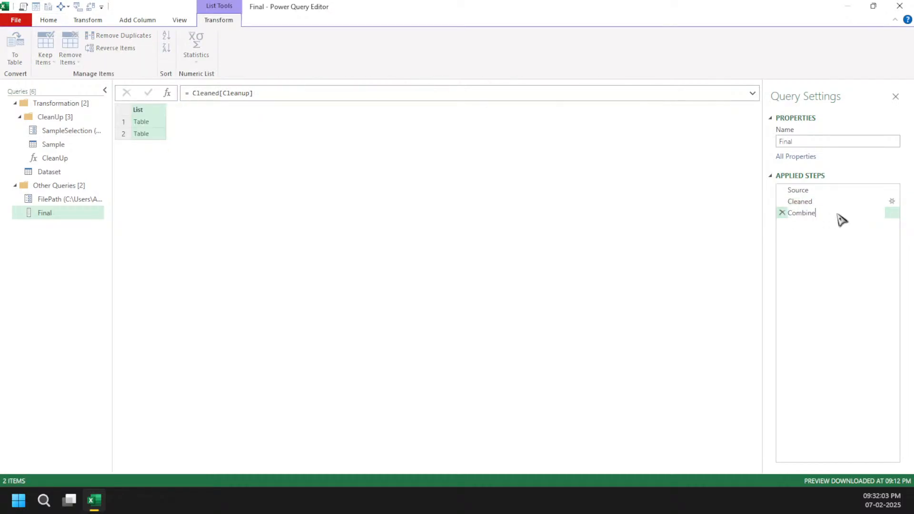
key(Return)
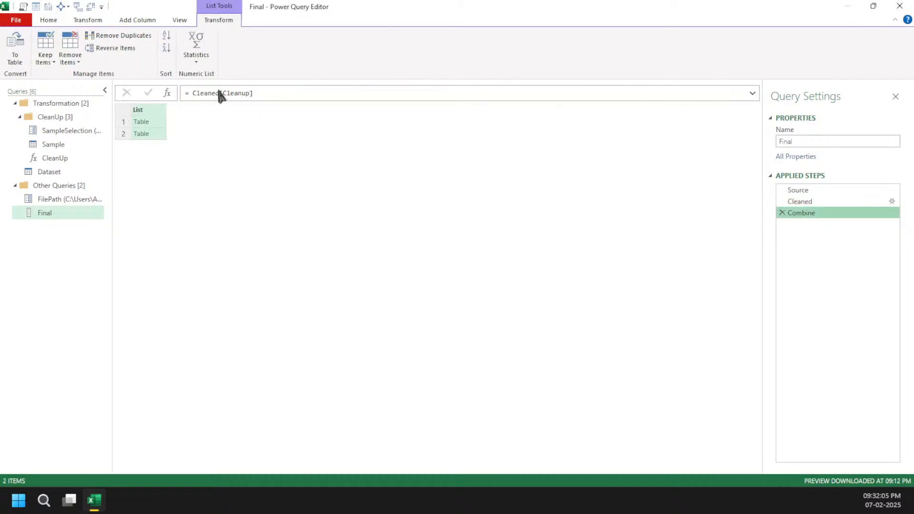
Step: Wrap the Final query's Combine step formula in Table.Combine to append the list's tables, and look through the combined rows
click(193, 95)
text(()
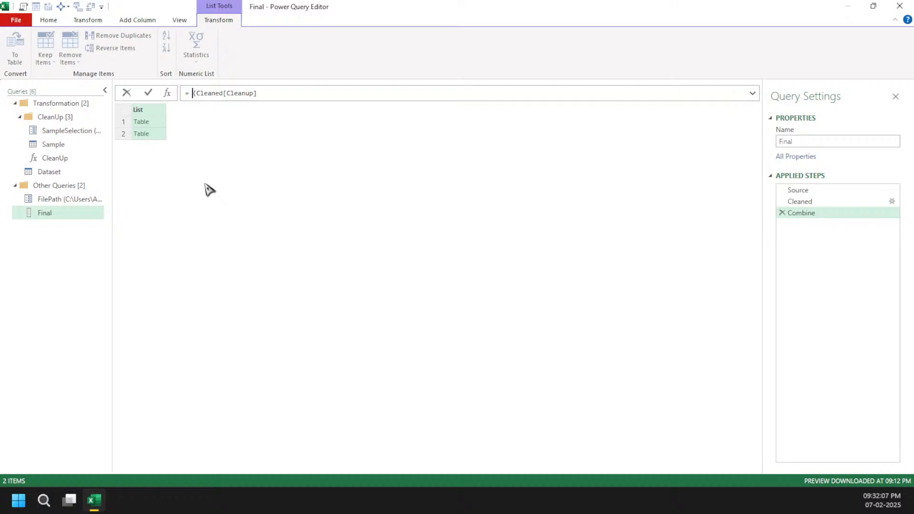
text(Table.Combine)
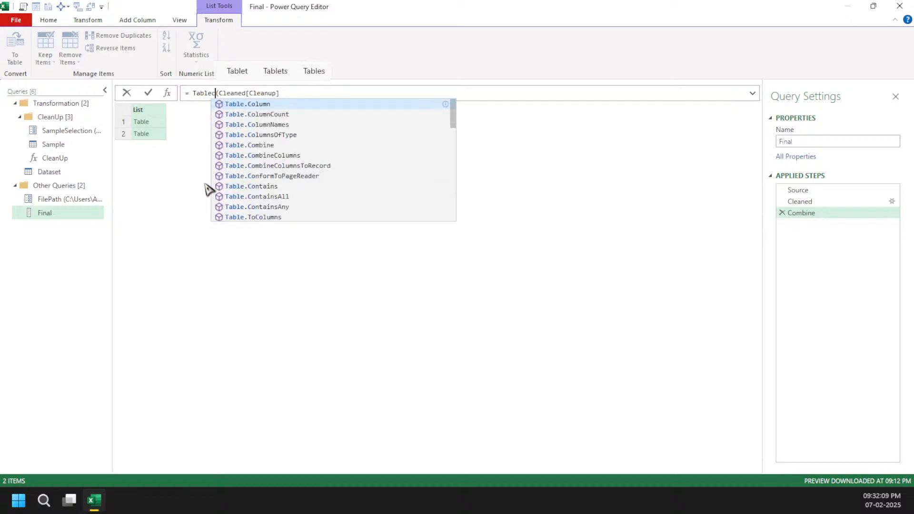
key(End)
text())
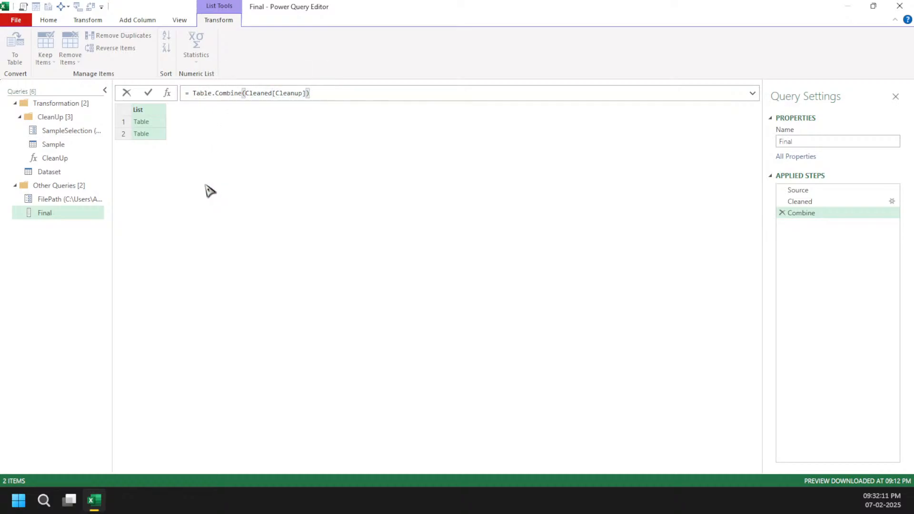
key(Return)
scroll(305, 198, down, 20)
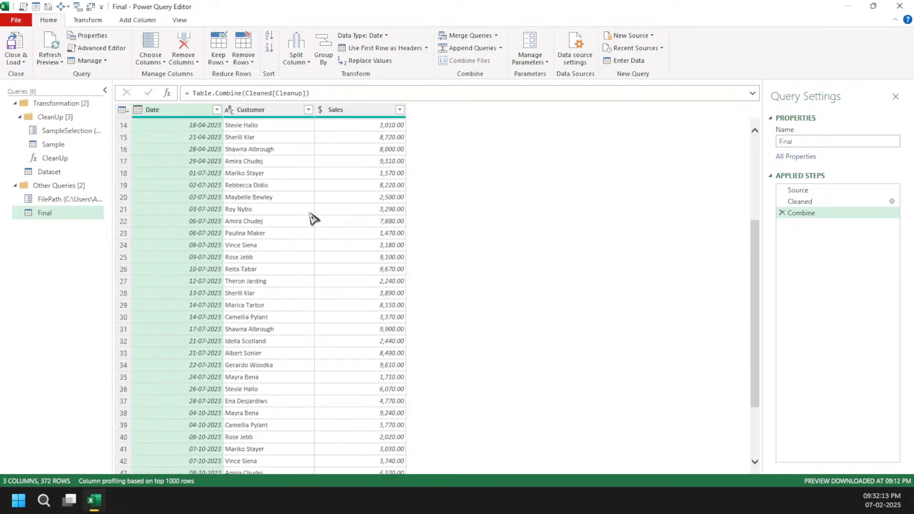
scroll(320, 336, down, 14)
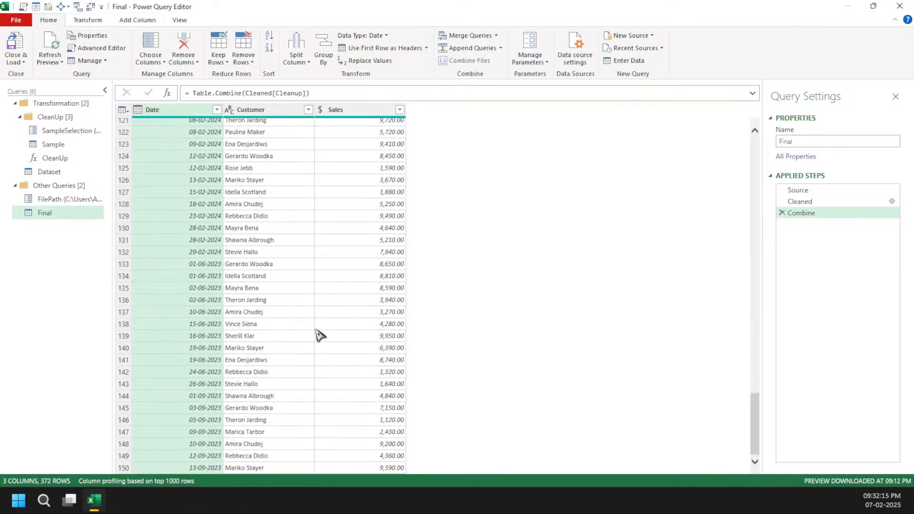
scroll(272, 236, up, 7)
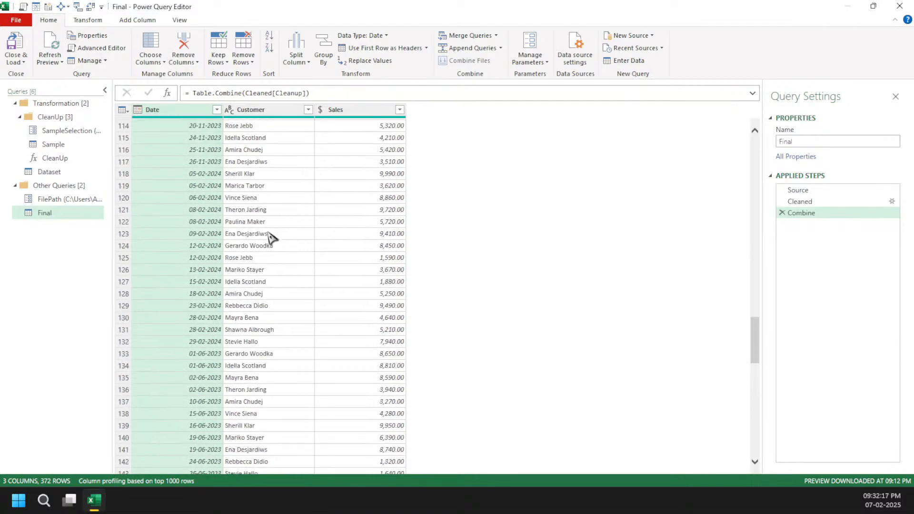
scroll(260, 268, down, 10)
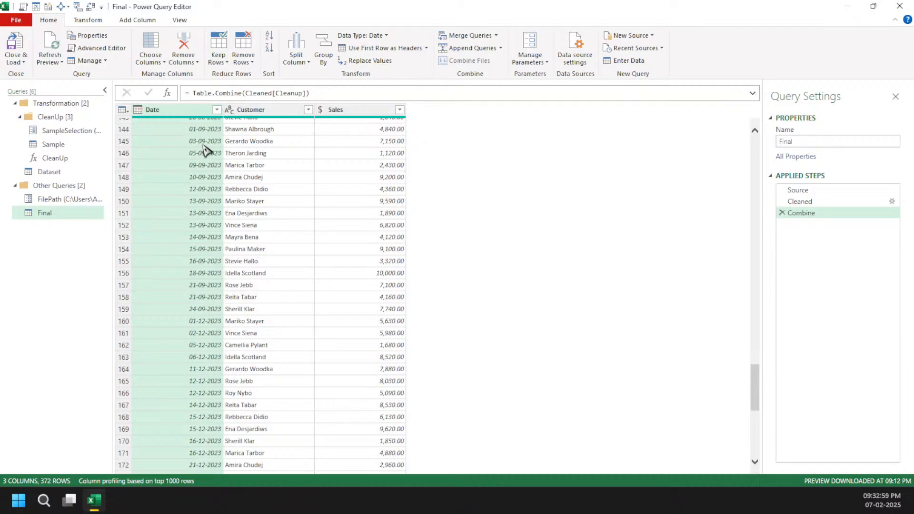
scroll(178, 197, down, 20)
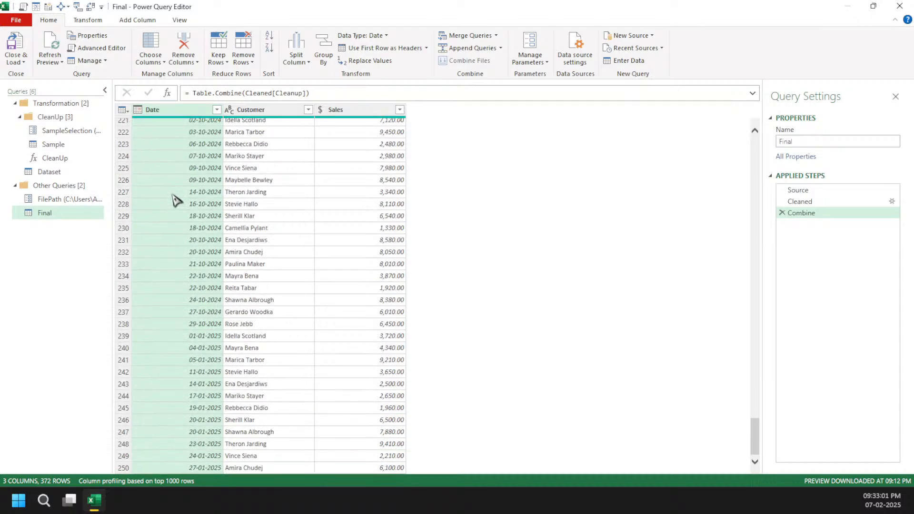
Step: Load the queries to Excel as a PivotTable report on the existing worksheet at cell B2
click(20, 62)
click(47, 88)
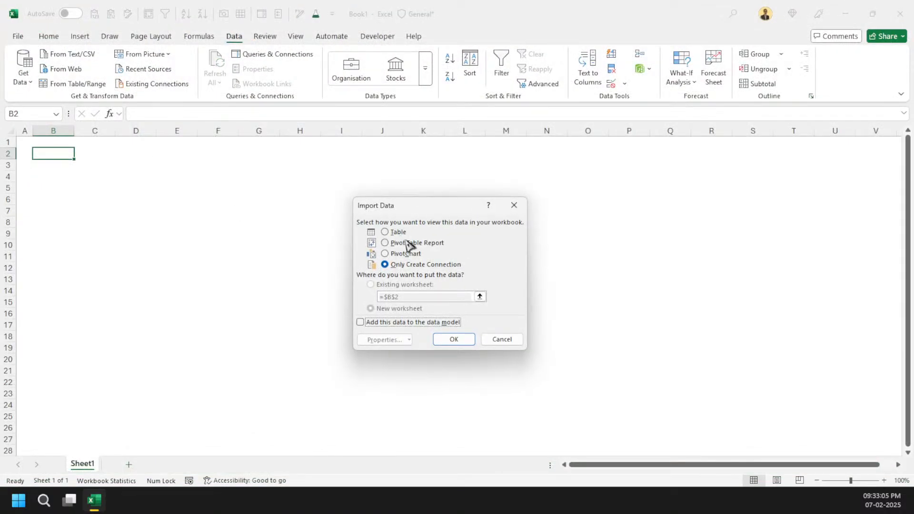
click(411, 244)
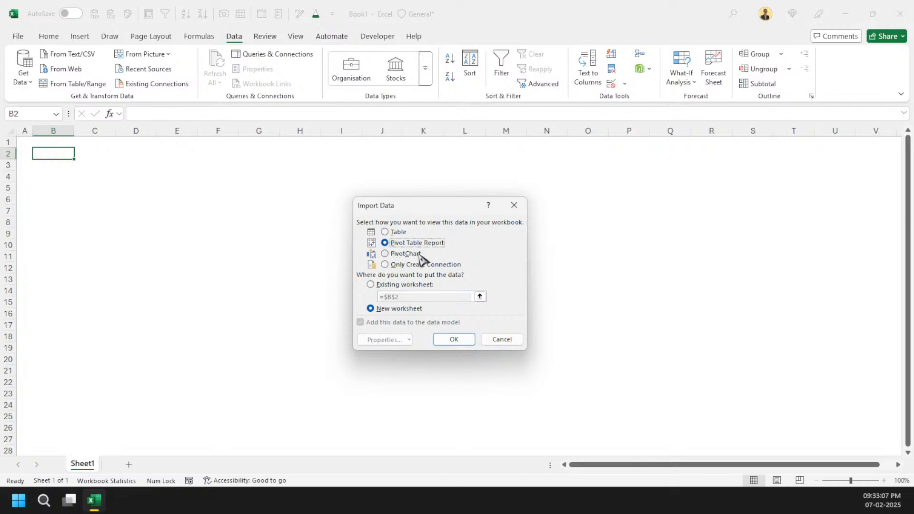
click(407, 284)
click(459, 341)
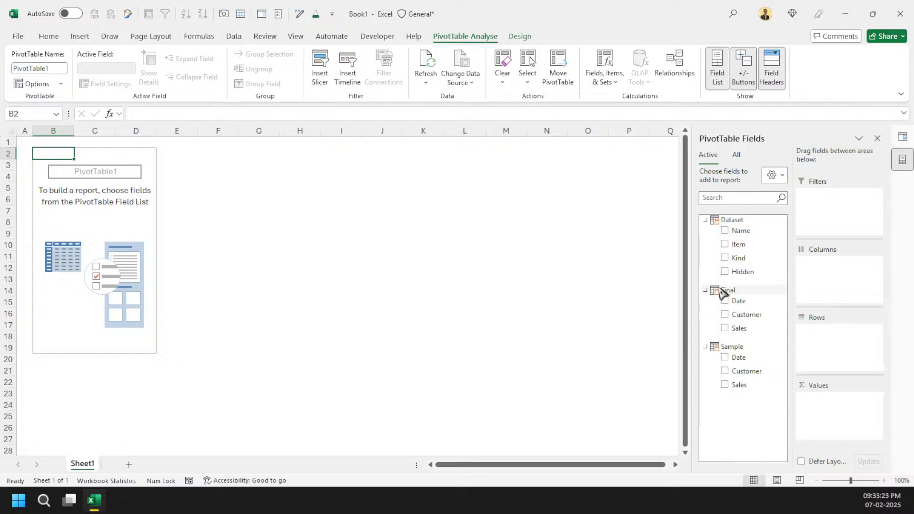
Step: Build the PivotTable from the Final table with Customer in rows, Sales in values and Date in columns
click(704, 347)
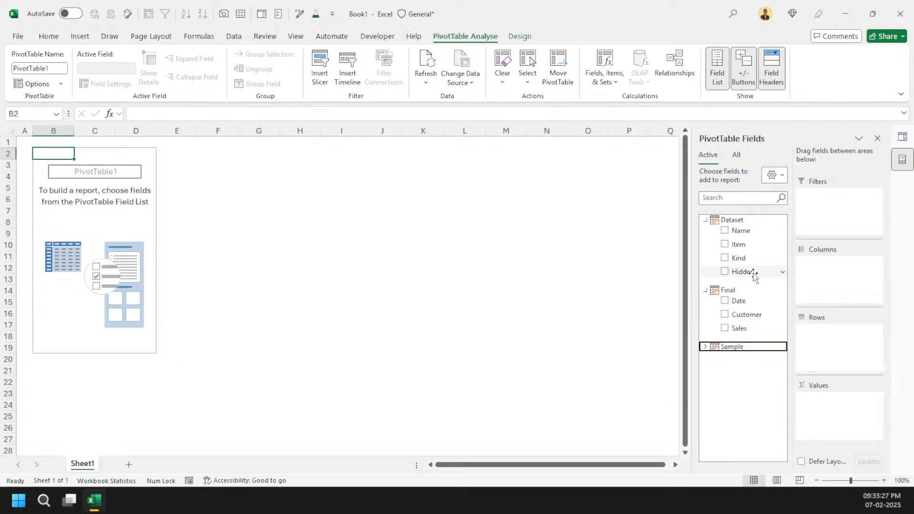
click(705, 290)
click(705, 289)
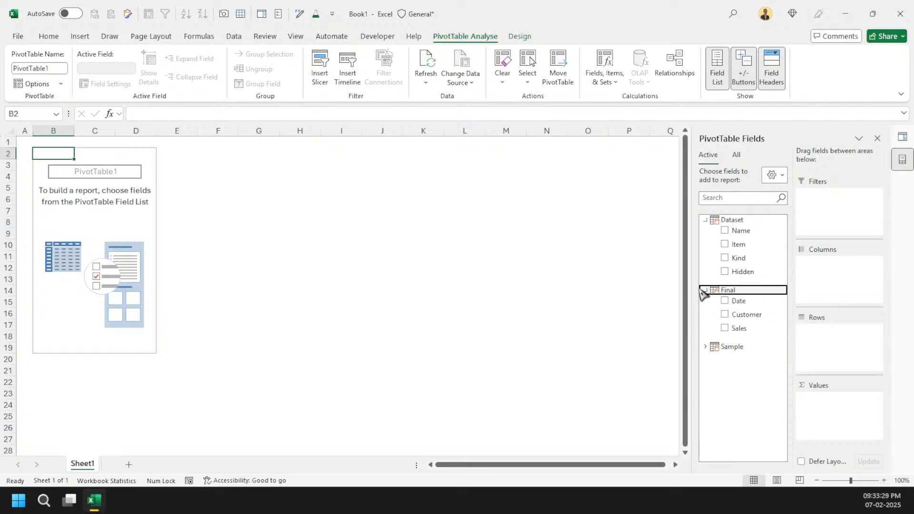
drag(746, 314, 845, 402)
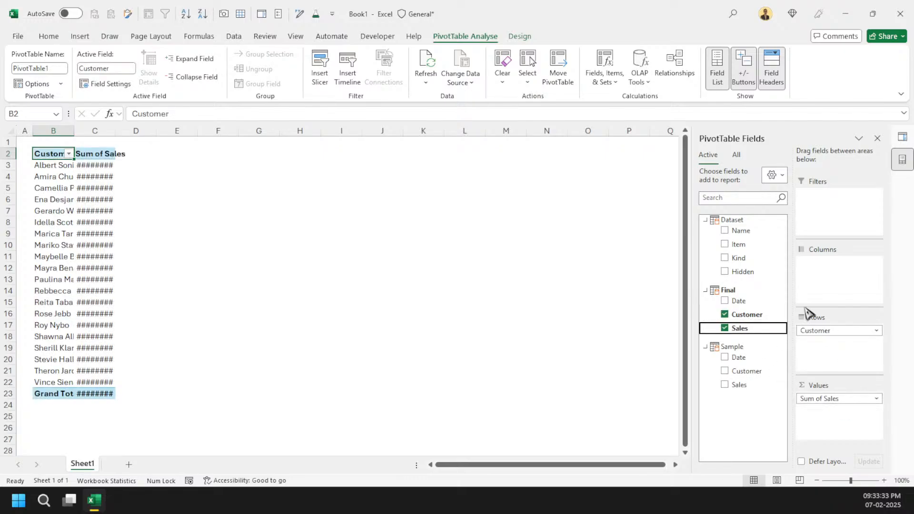
drag(761, 302, 854, 288)
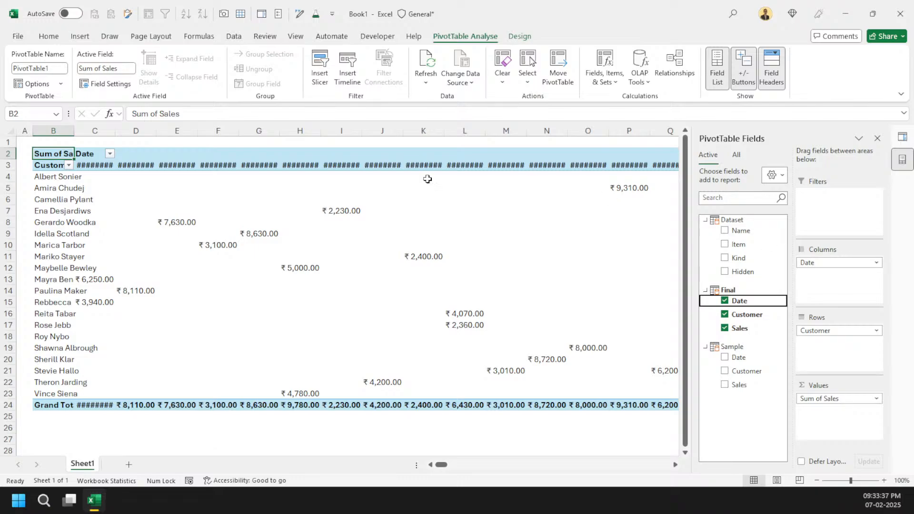
Step: Group the PivotTable's column dates by months and years
right_click(109, 167)
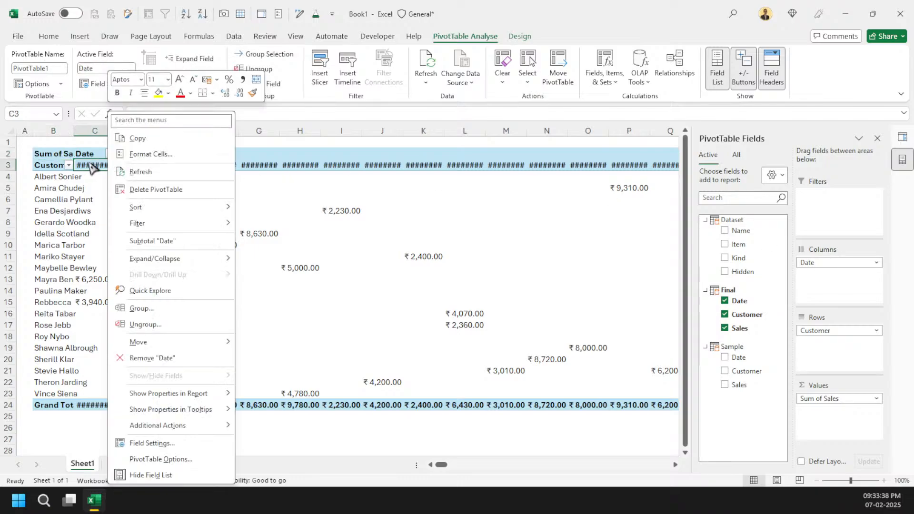
click(184, 310)
click(140, 334)
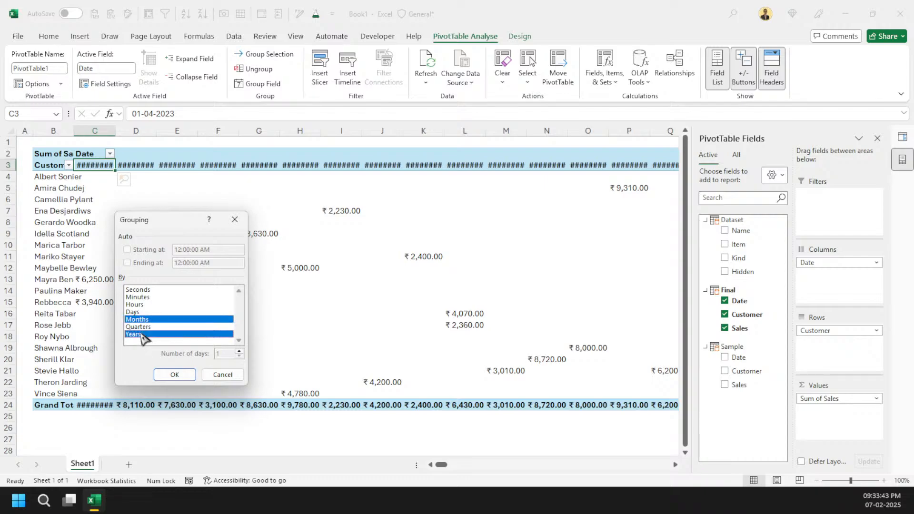
click(177, 319)
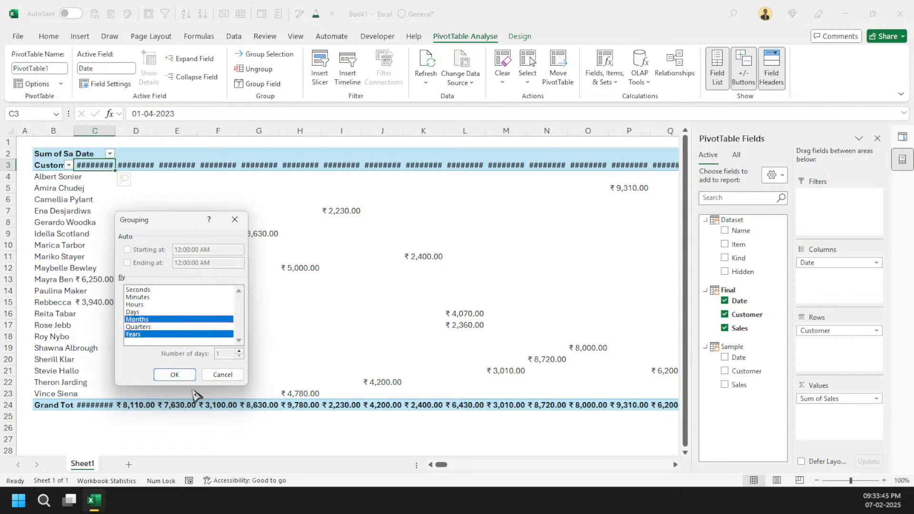
click(188, 373)
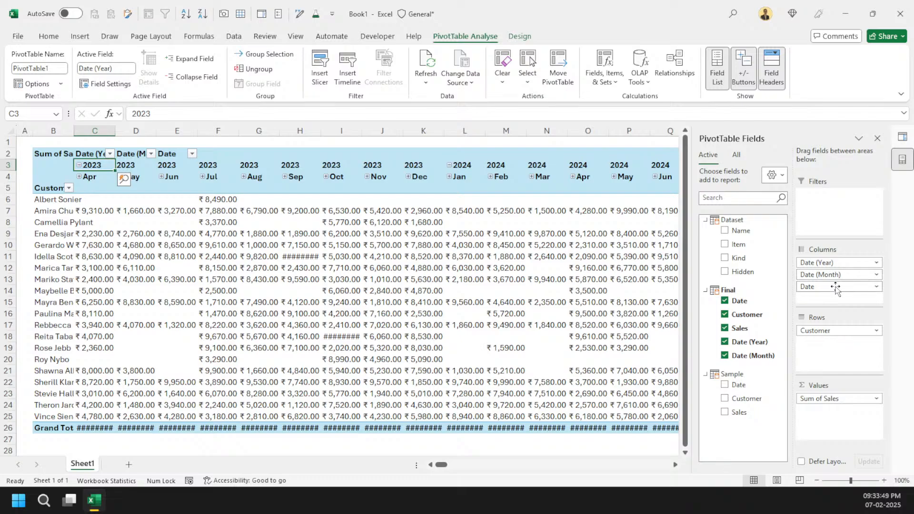
Step: Remove the Date and Date (Month) fields from the PivotTable's columns, keeping only Date (Year)
drag(835, 286, 574, 252)
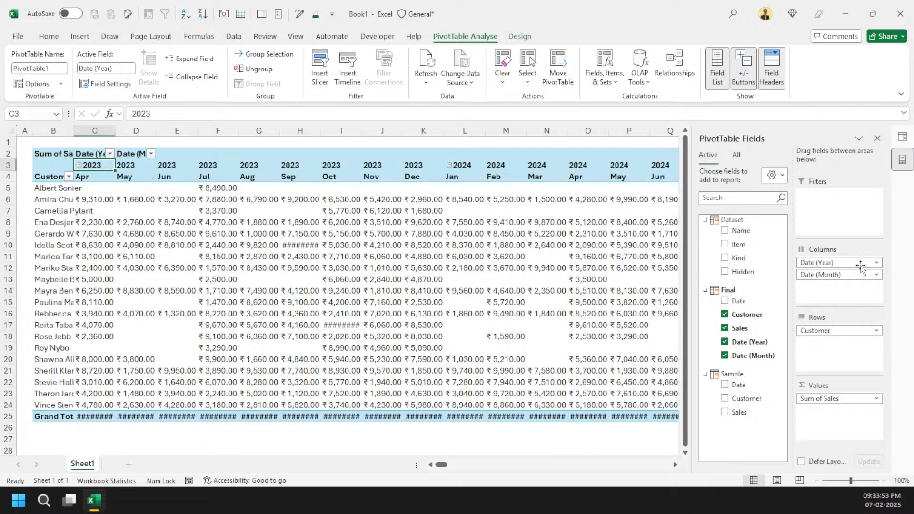
drag(850, 274, 287, 257)
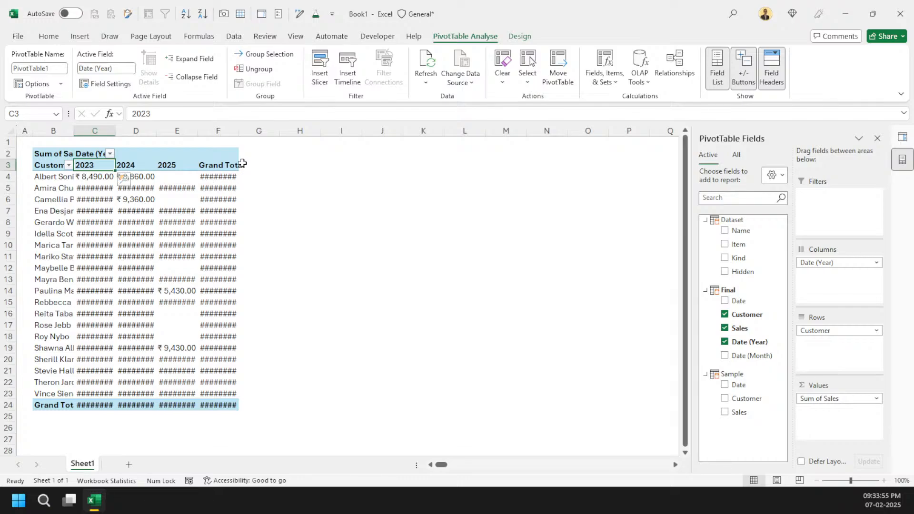
mouse_move(226, 203)
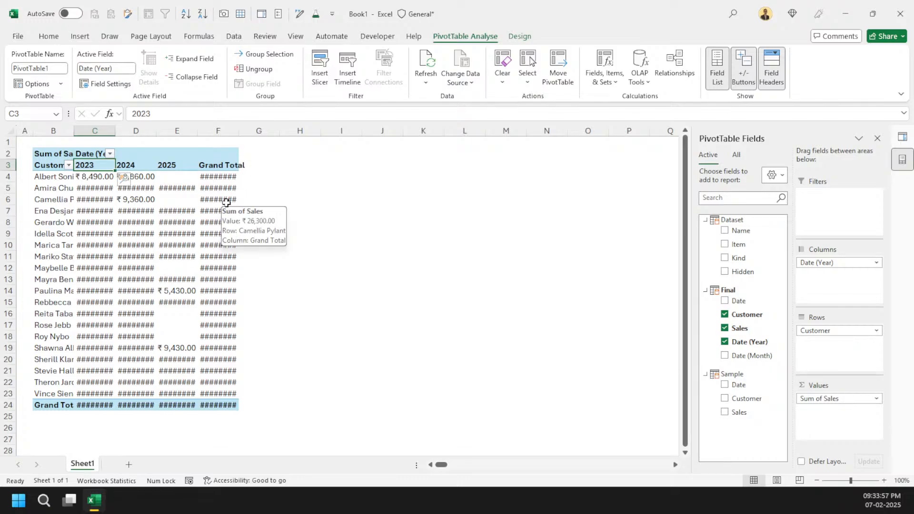